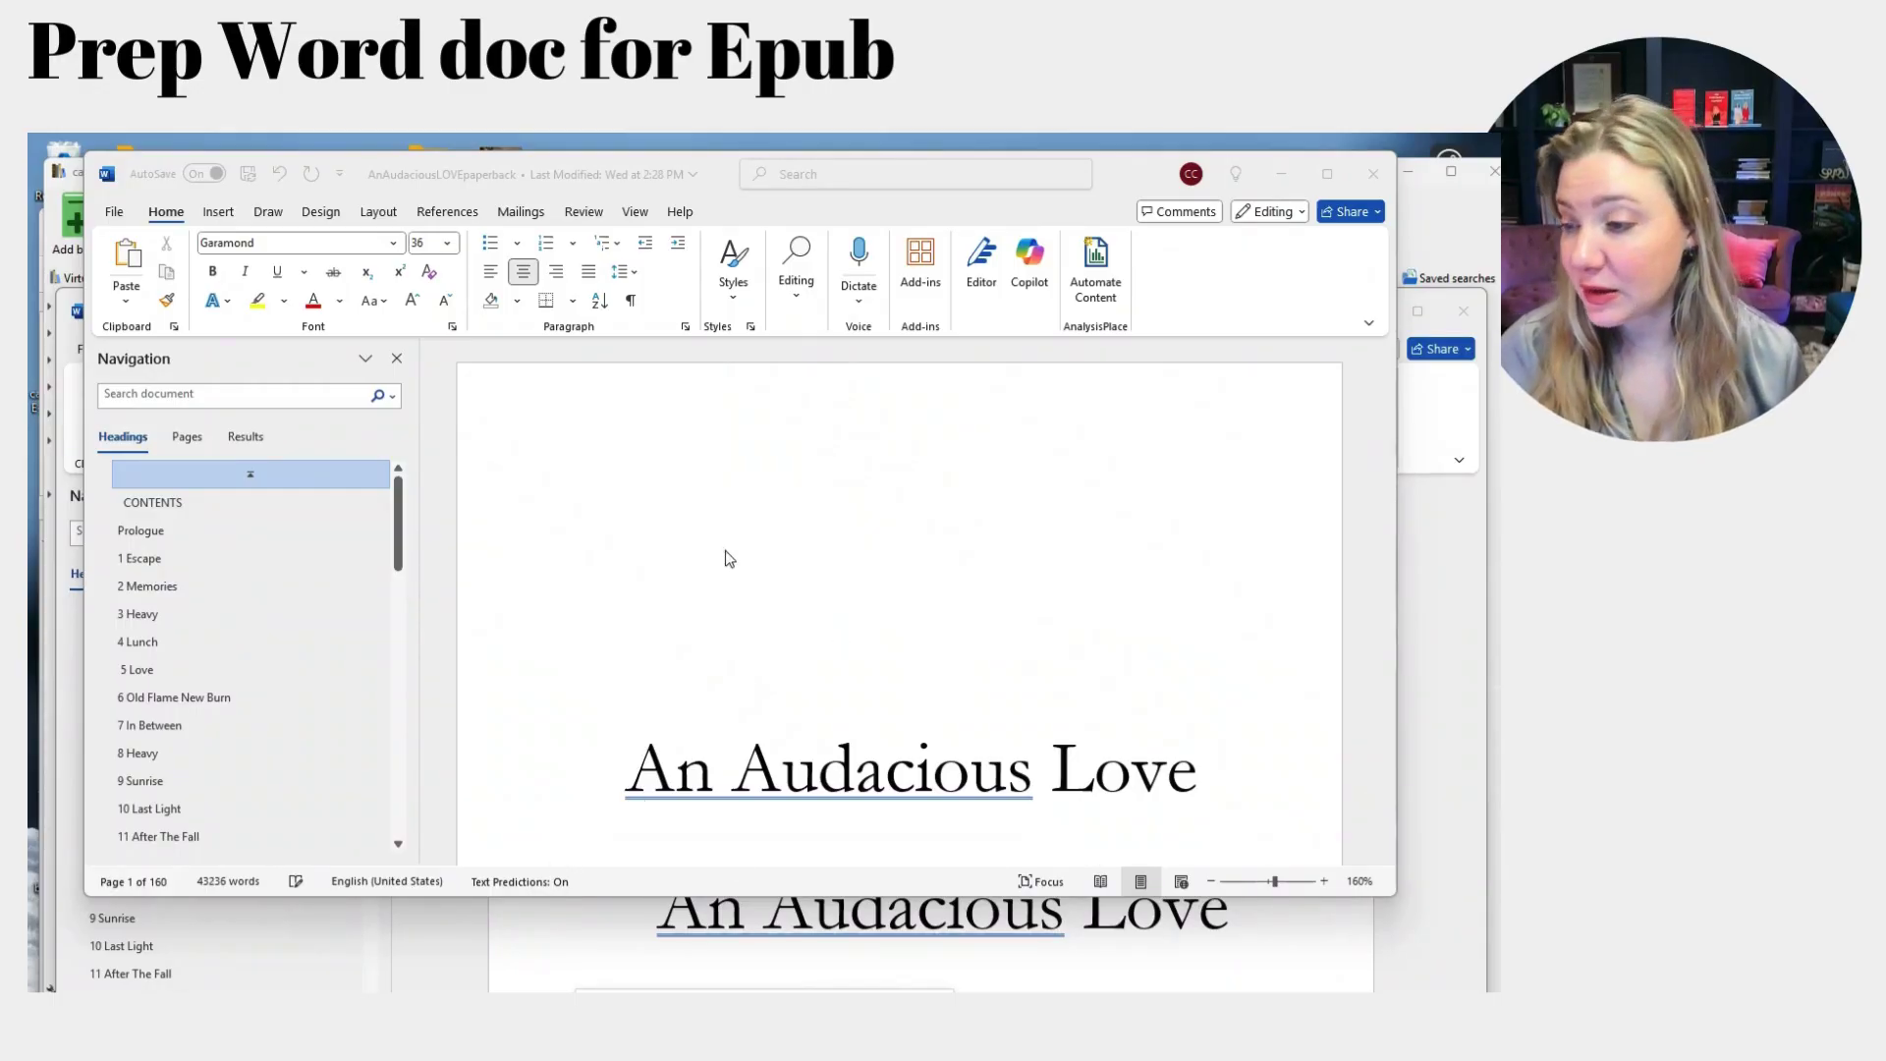
Review the paperback manuscript's CONTENTS and closing Thank you pages through the Navigation pane.
{"action": "scroll", "coordinate": [520, 645], "scroll_direction": "down", "scroll_amount": 3}
{"action": "scroll", "coordinate": [521, 644], "scroll_direction": "down", "scroll_amount": 8}
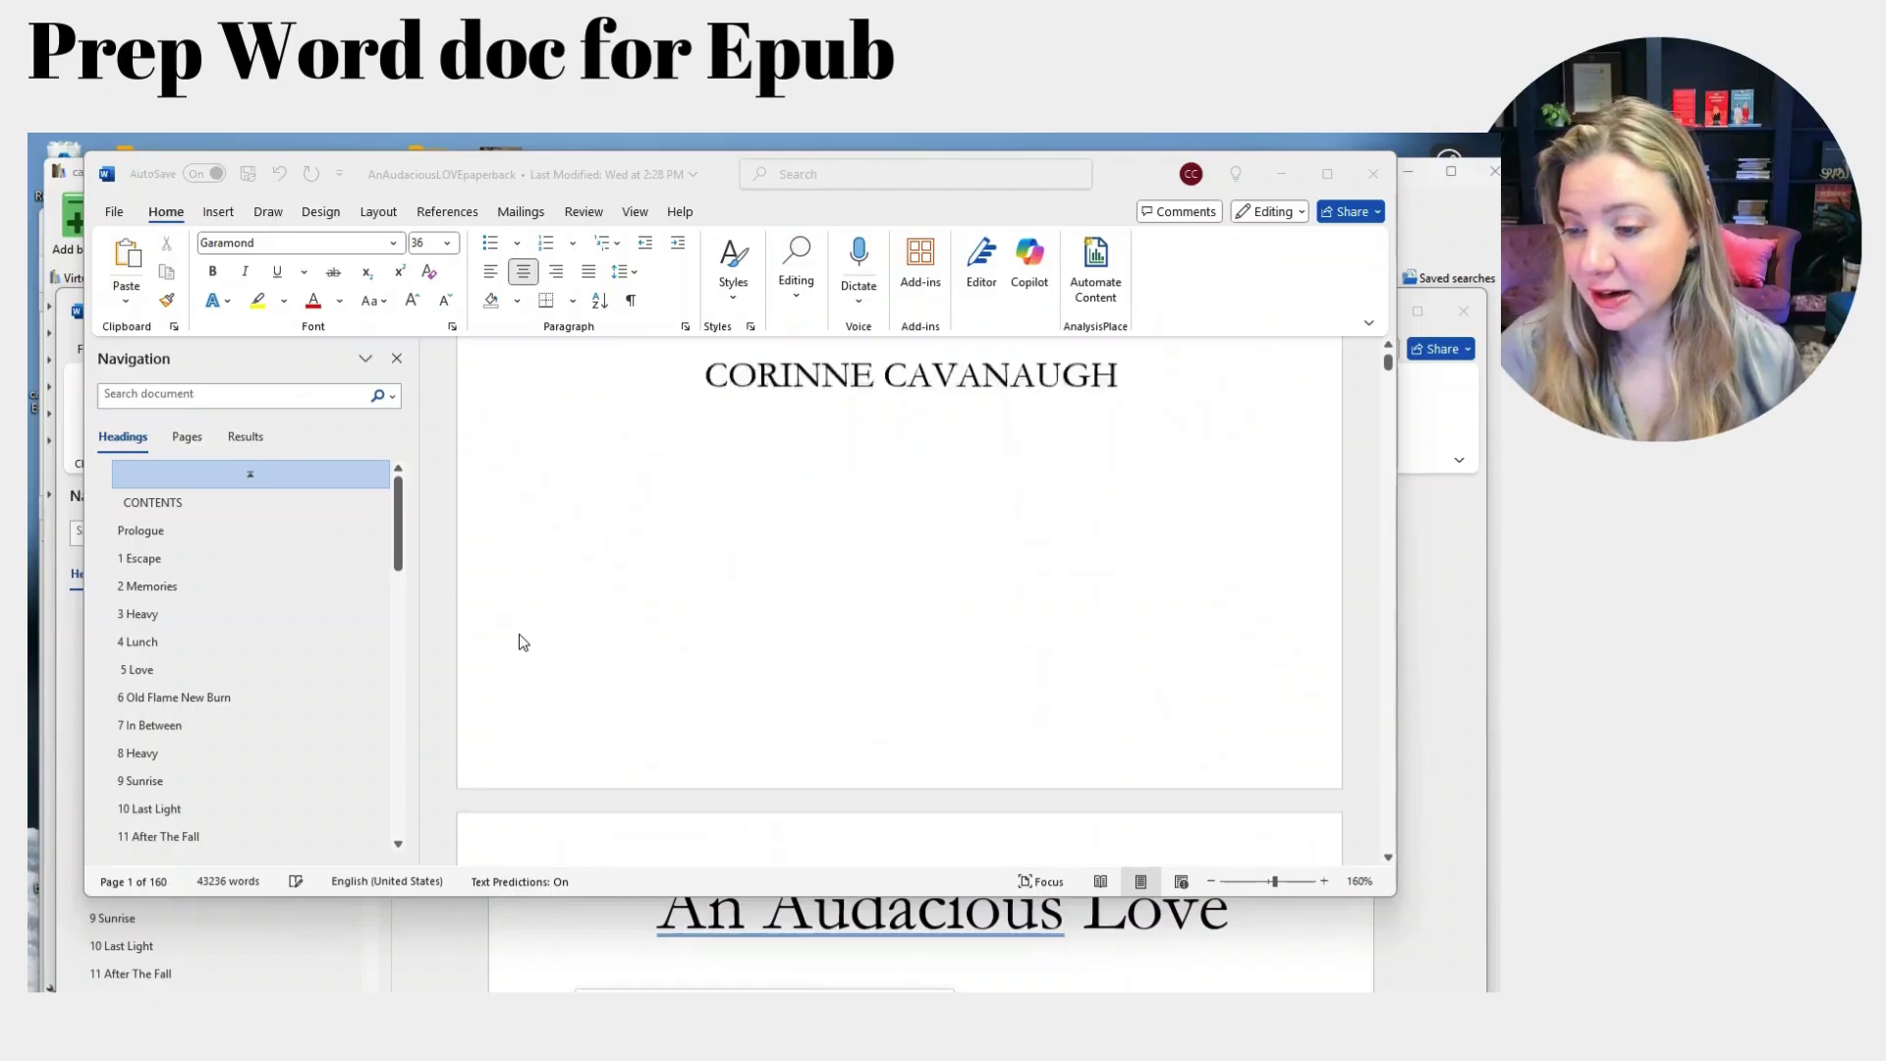
{"action": "scroll", "coordinate": [520, 656], "scroll_direction": "down", "scroll_amount": 3}
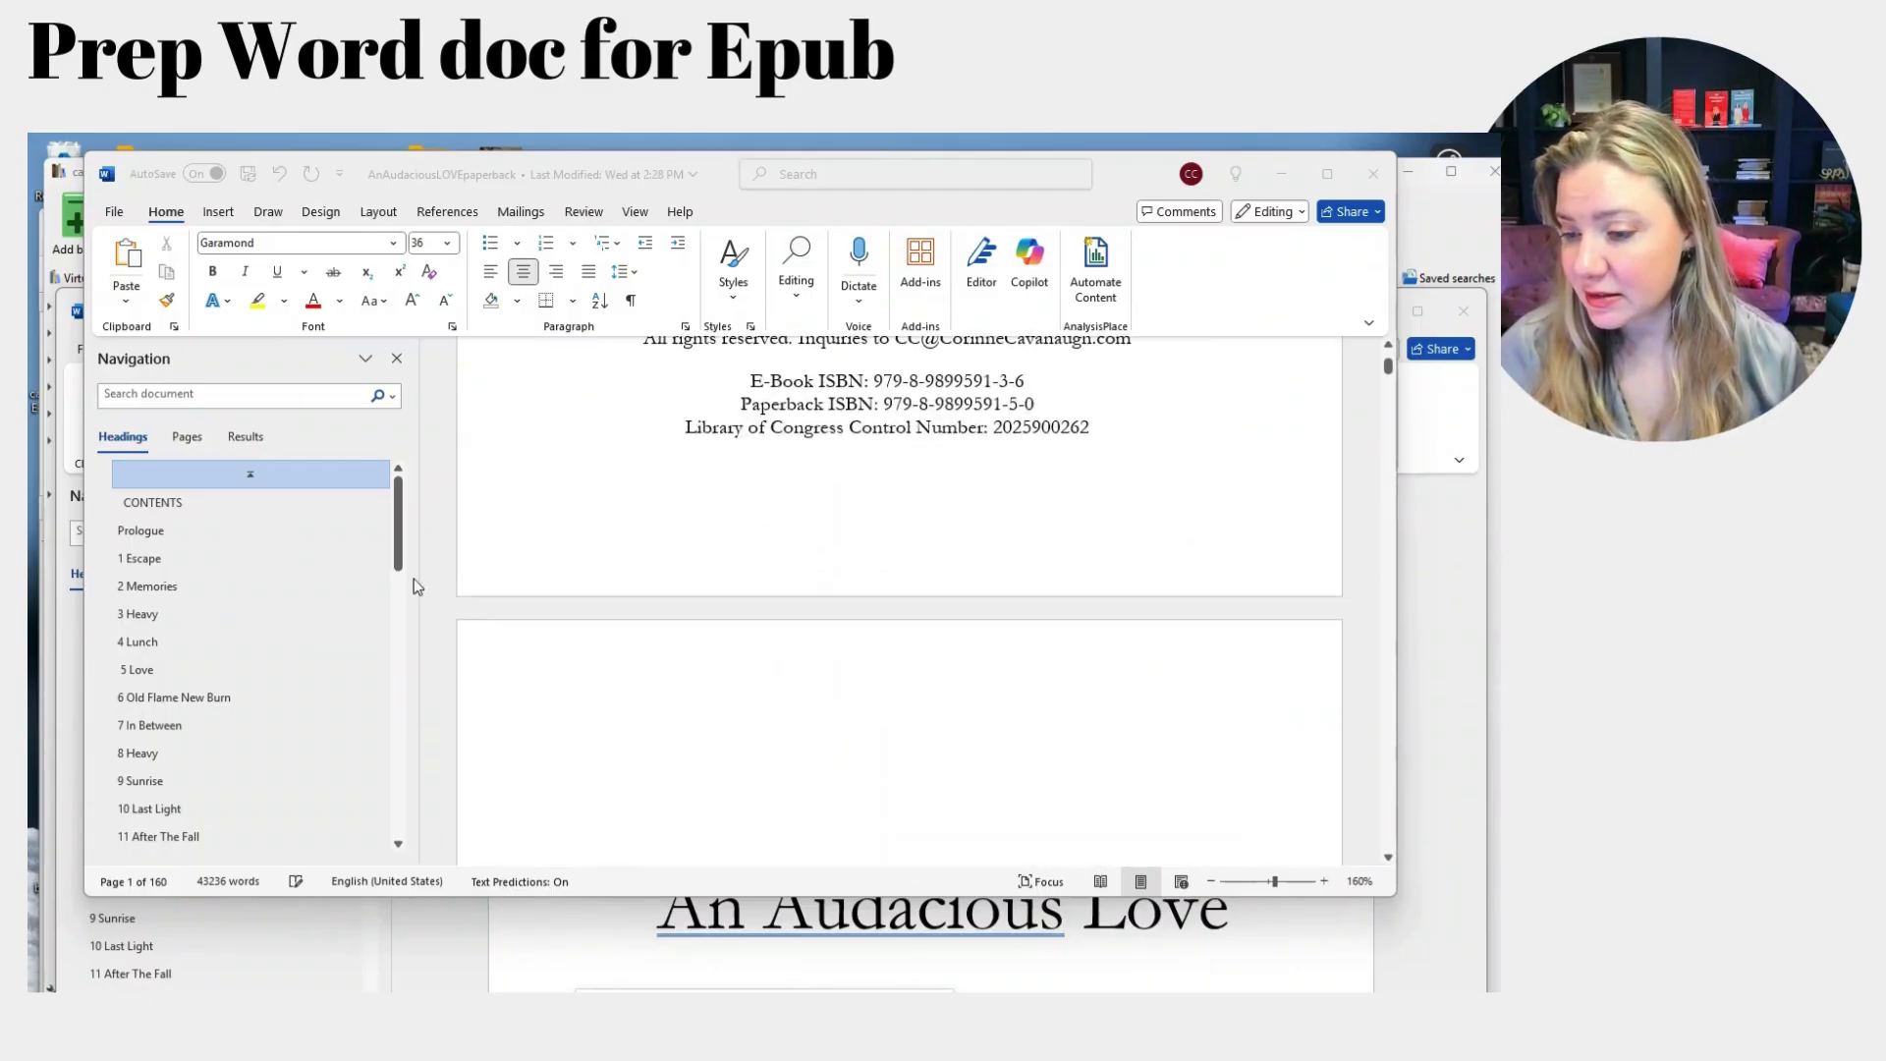
{"action": "left_click", "coordinate": [200, 504]}
{"action": "left_click", "coordinate": [197, 505]}
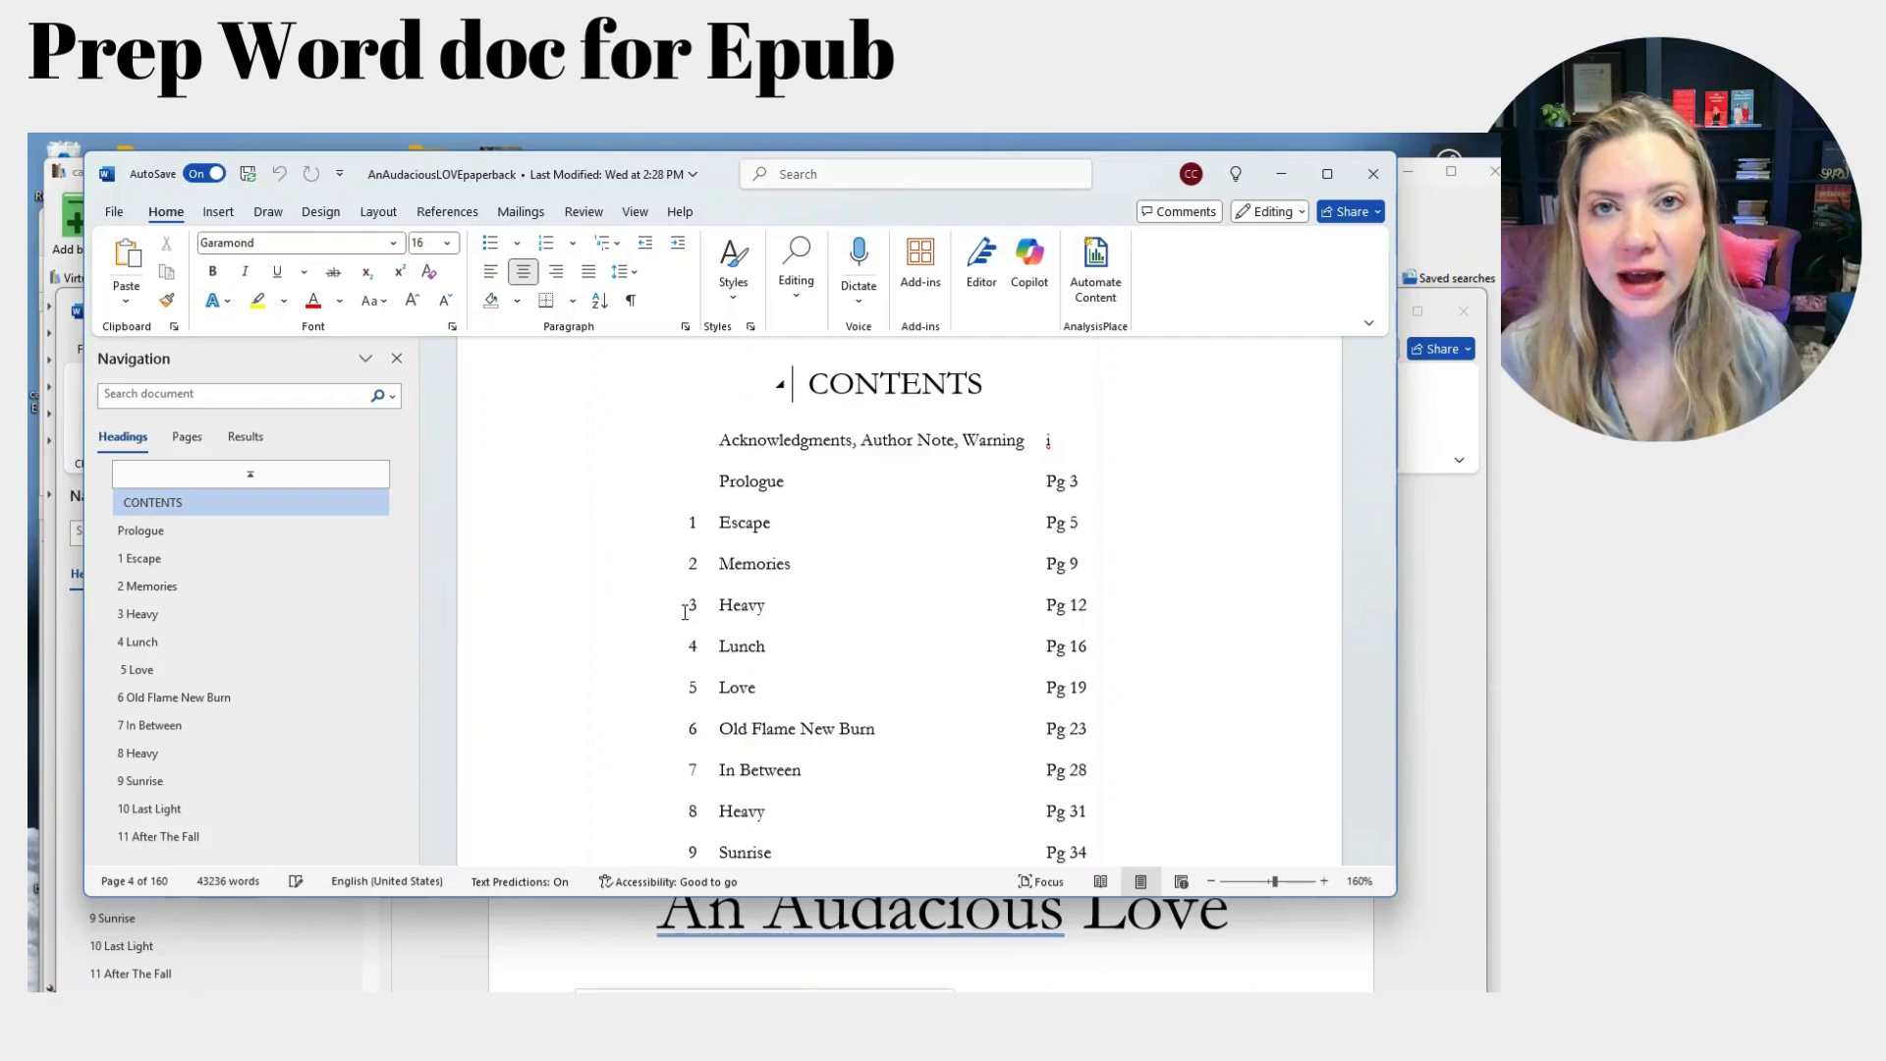
{"action": "scroll", "coordinate": [196, 638], "scroll_direction": "down", "scroll_amount": 15}
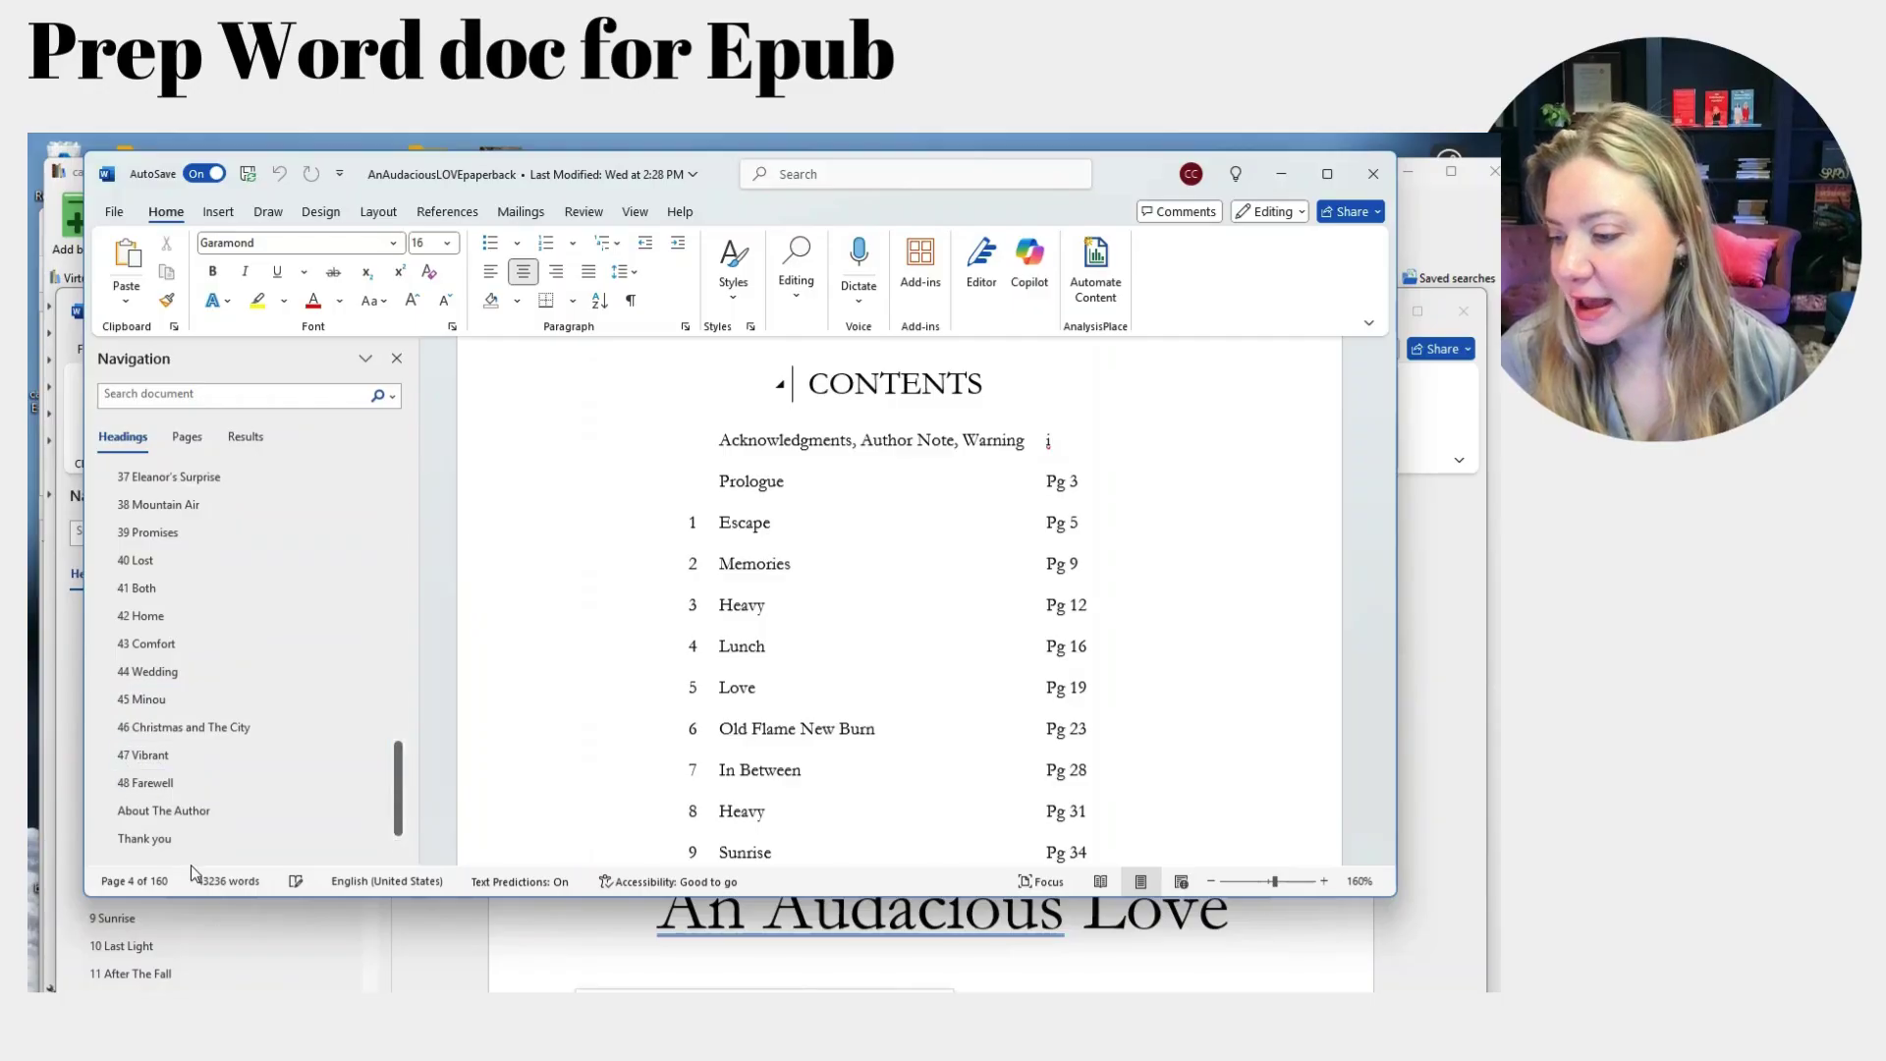
{"action": "left_click", "coordinate": [192, 837]}
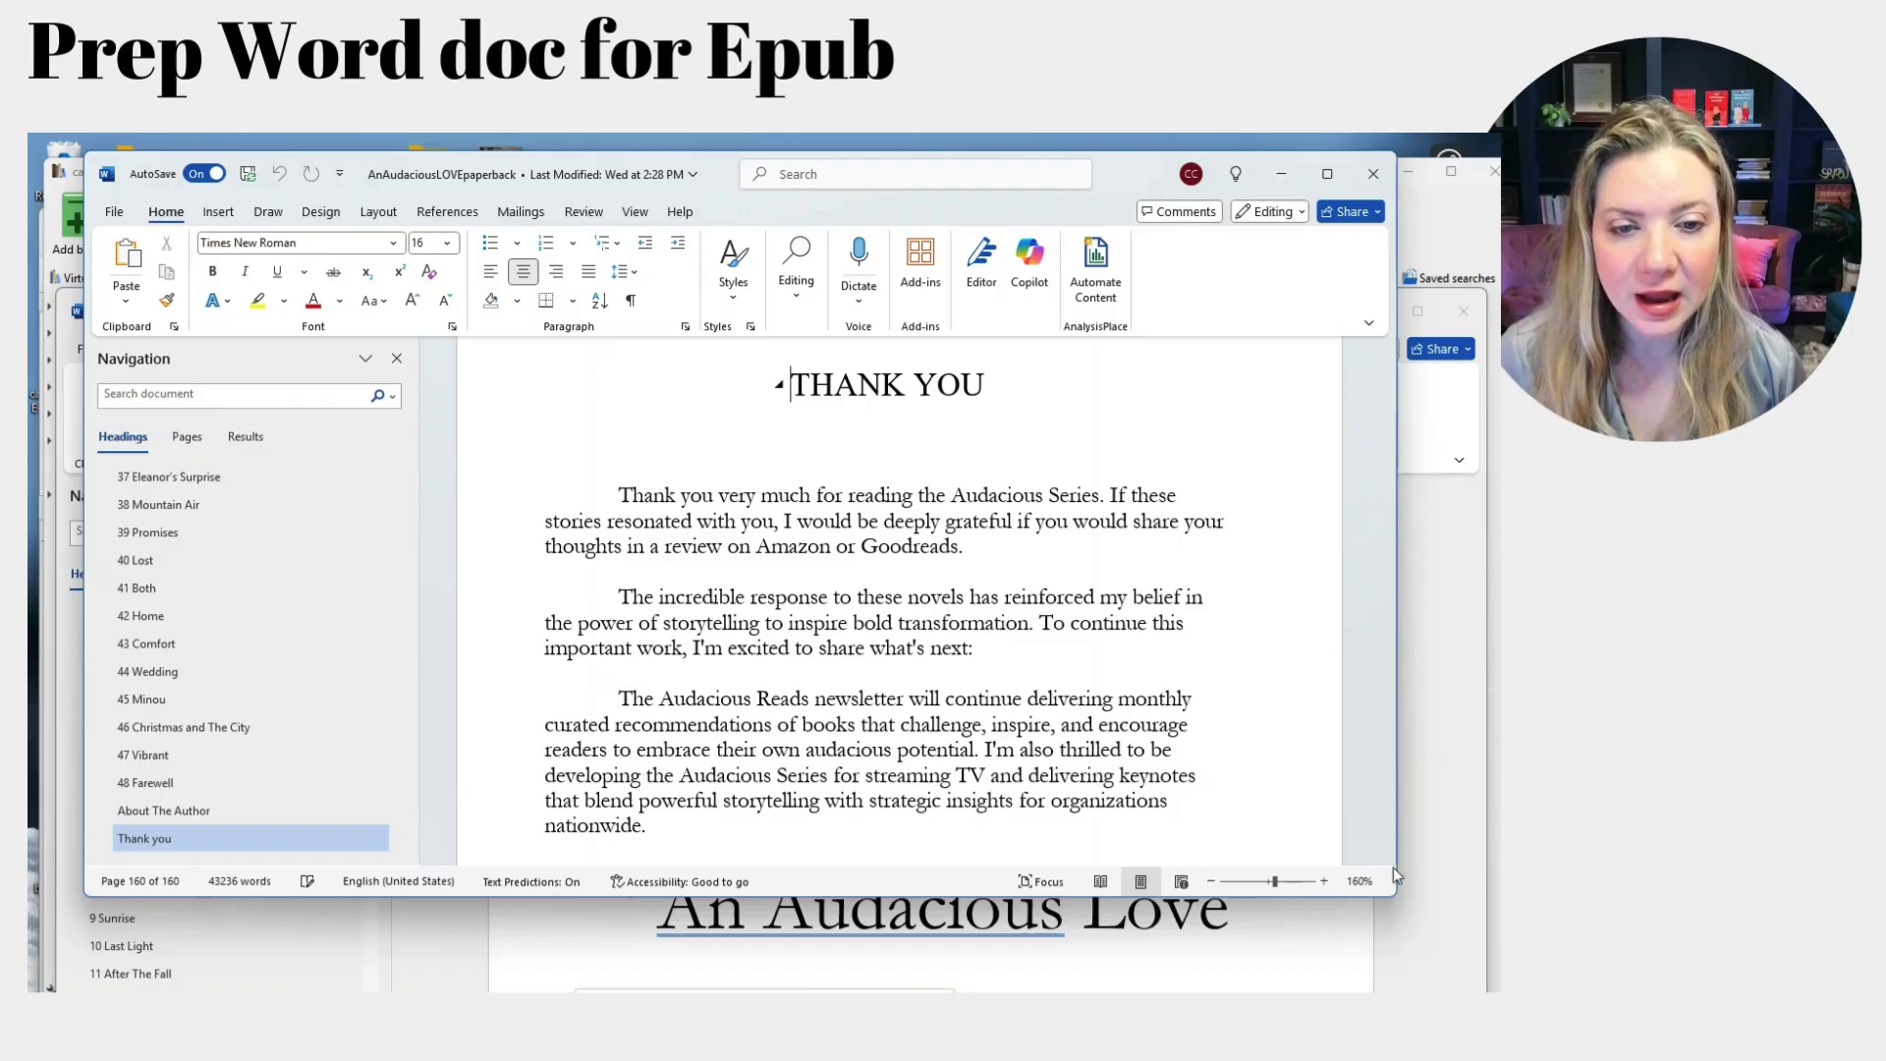
{"action": "scroll", "coordinate": [1080, 658], "scroll_direction": "down", "scroll_amount": 7}
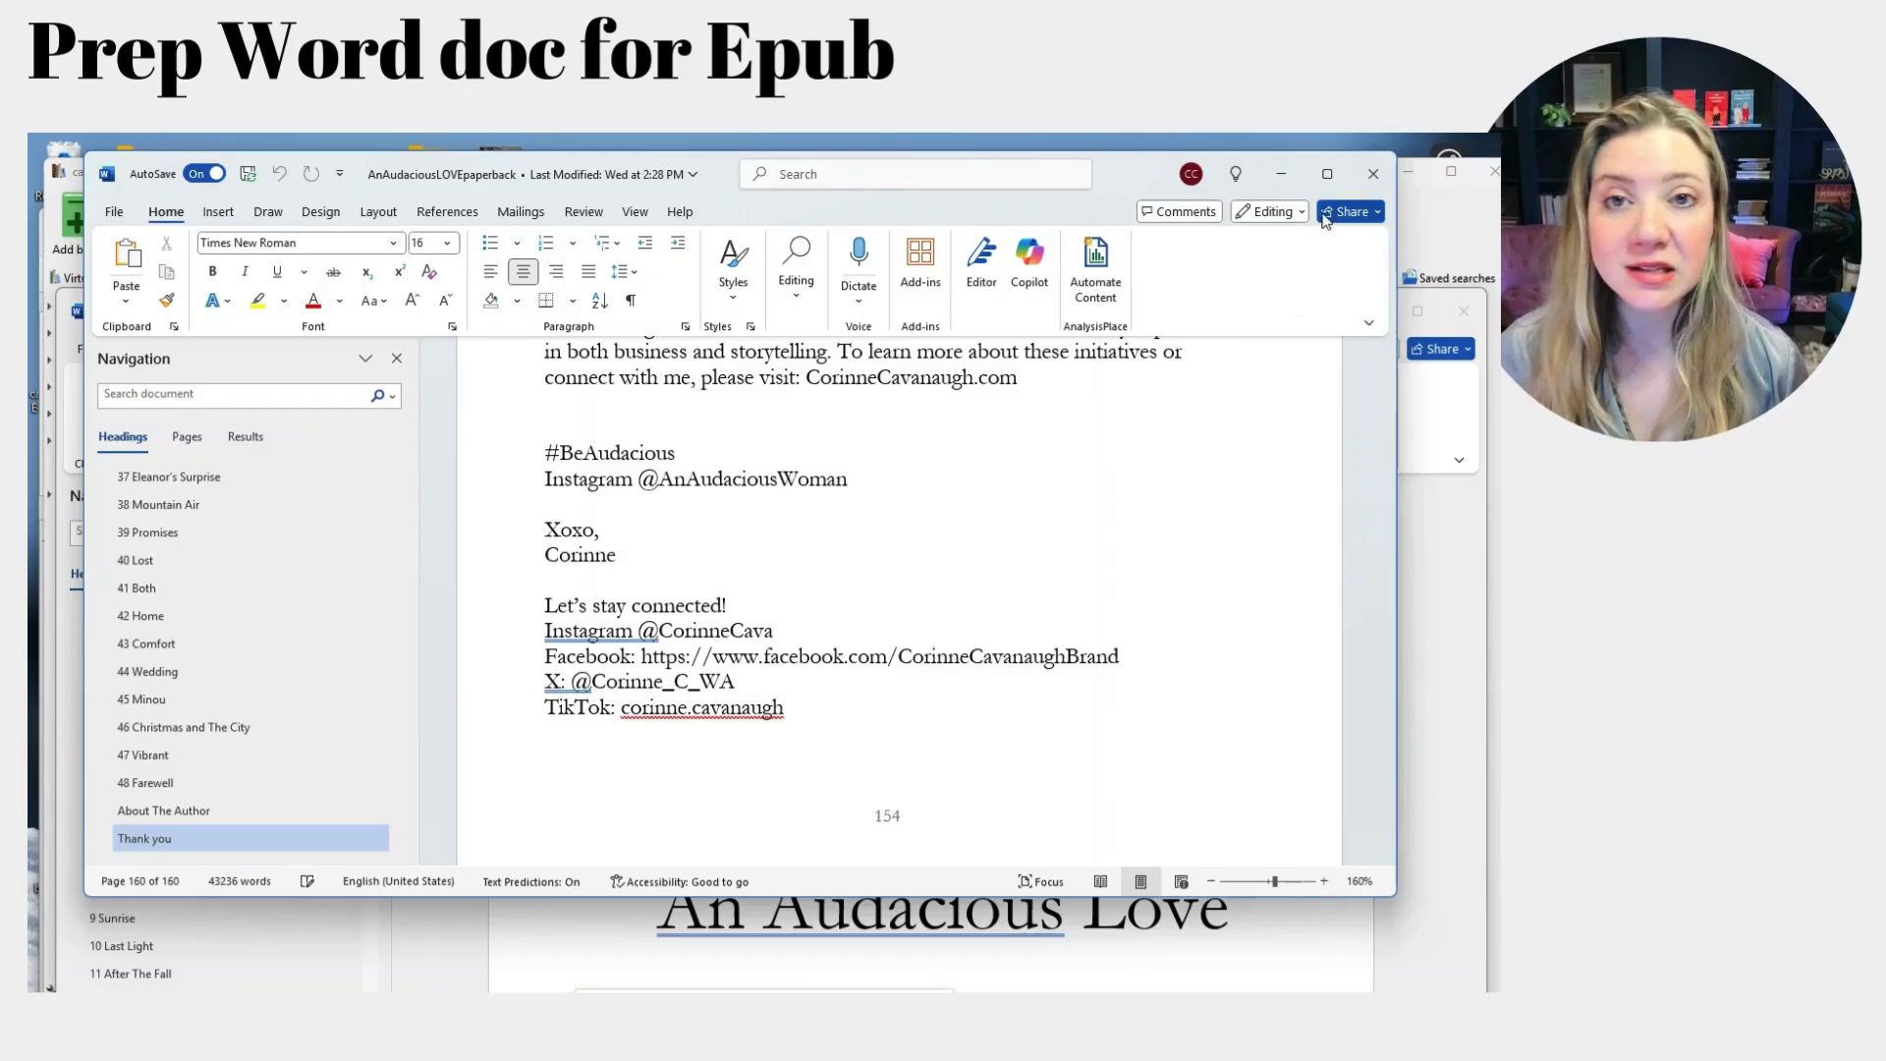
Minimize the paperback manuscript, then maximize and enlarge the EPUB manuscript window.
{"action": "left_click", "coordinate": [1281, 174]}
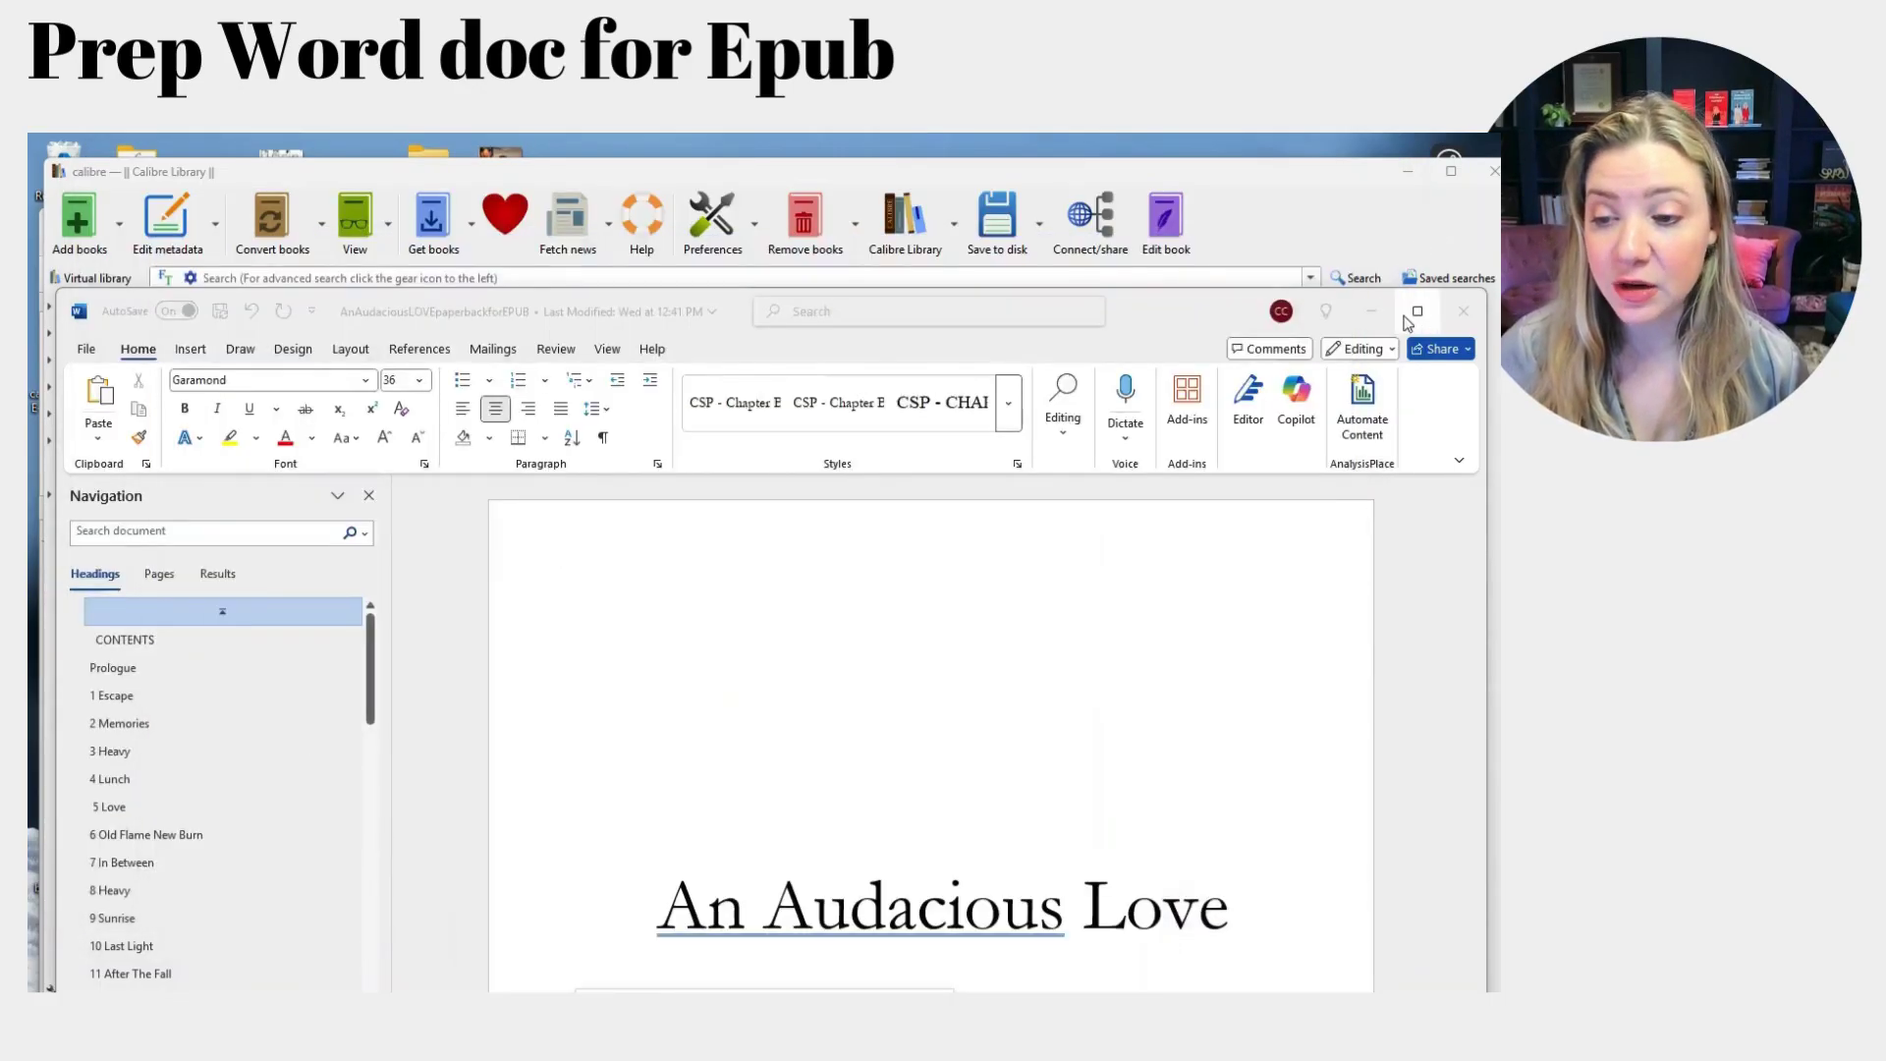
{"action": "left_click", "coordinate": [1418, 311]}
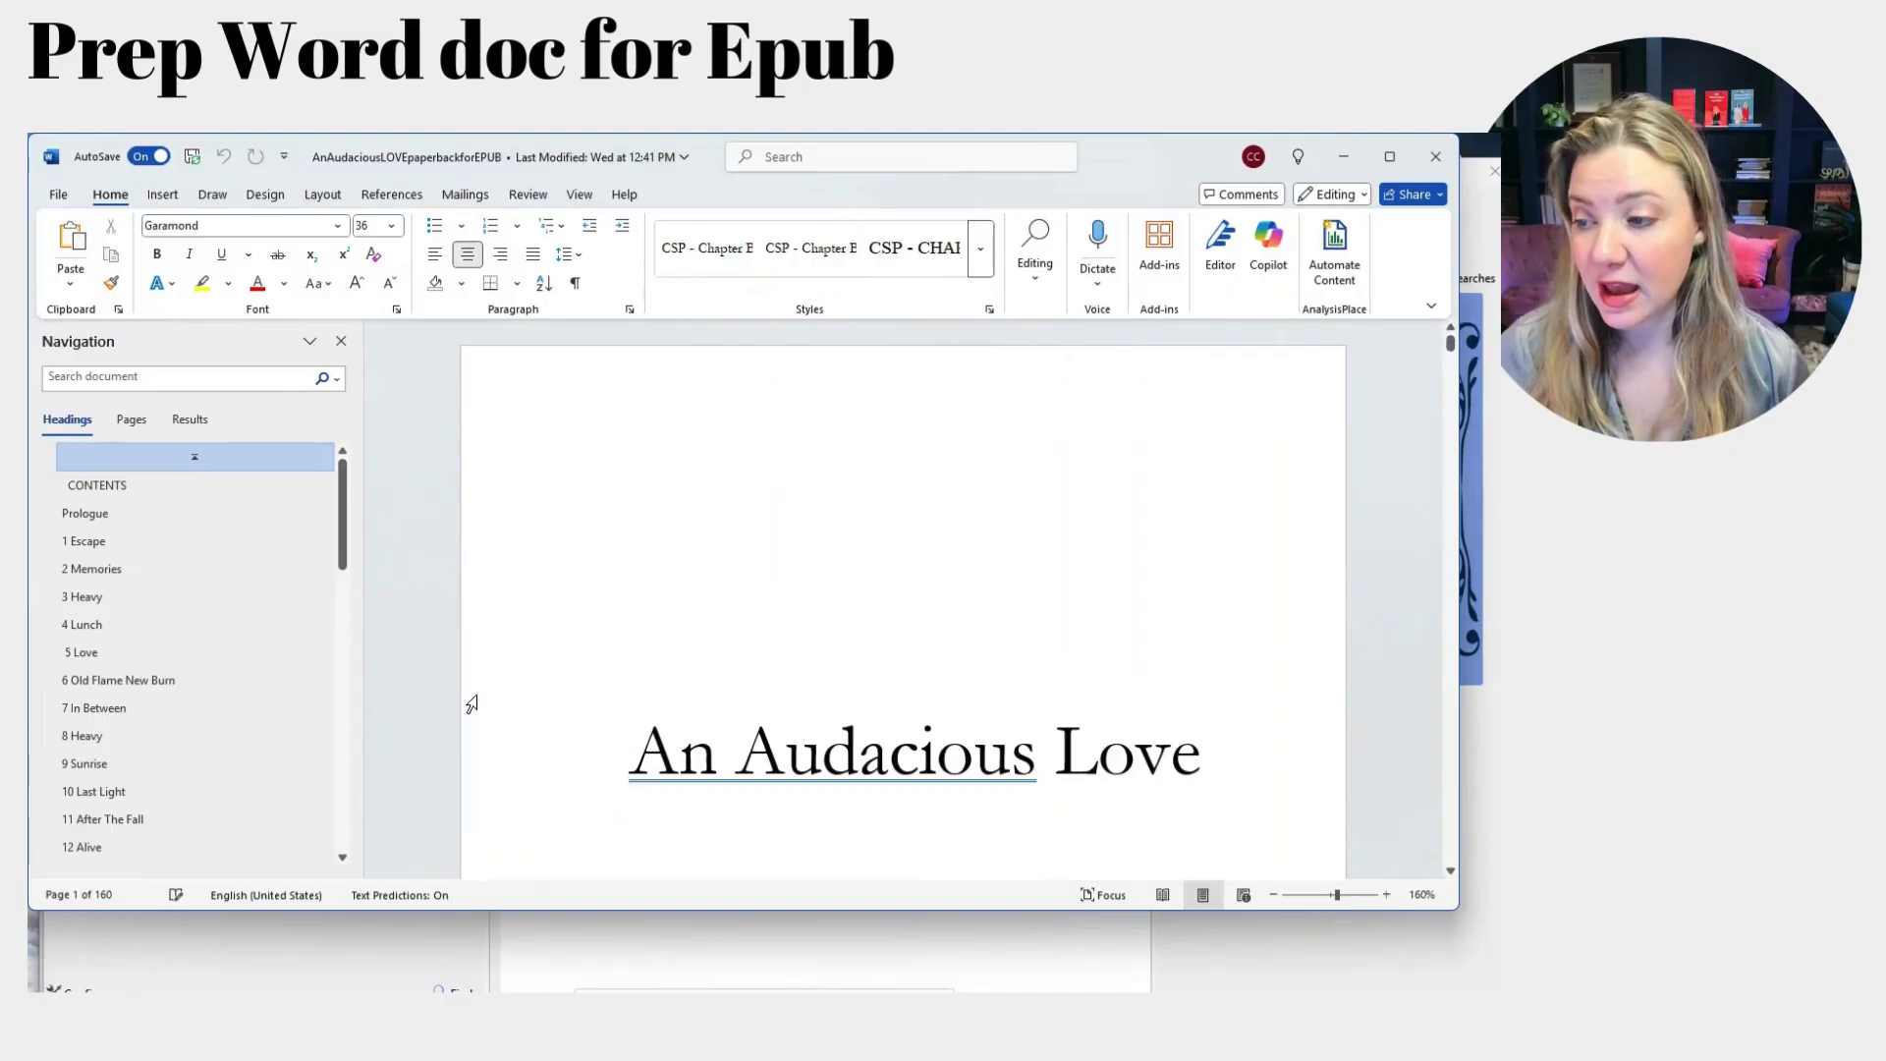
{"action": "left_click_drag", "start_coordinate": [1460, 914], "coordinate": [1482, 988]}
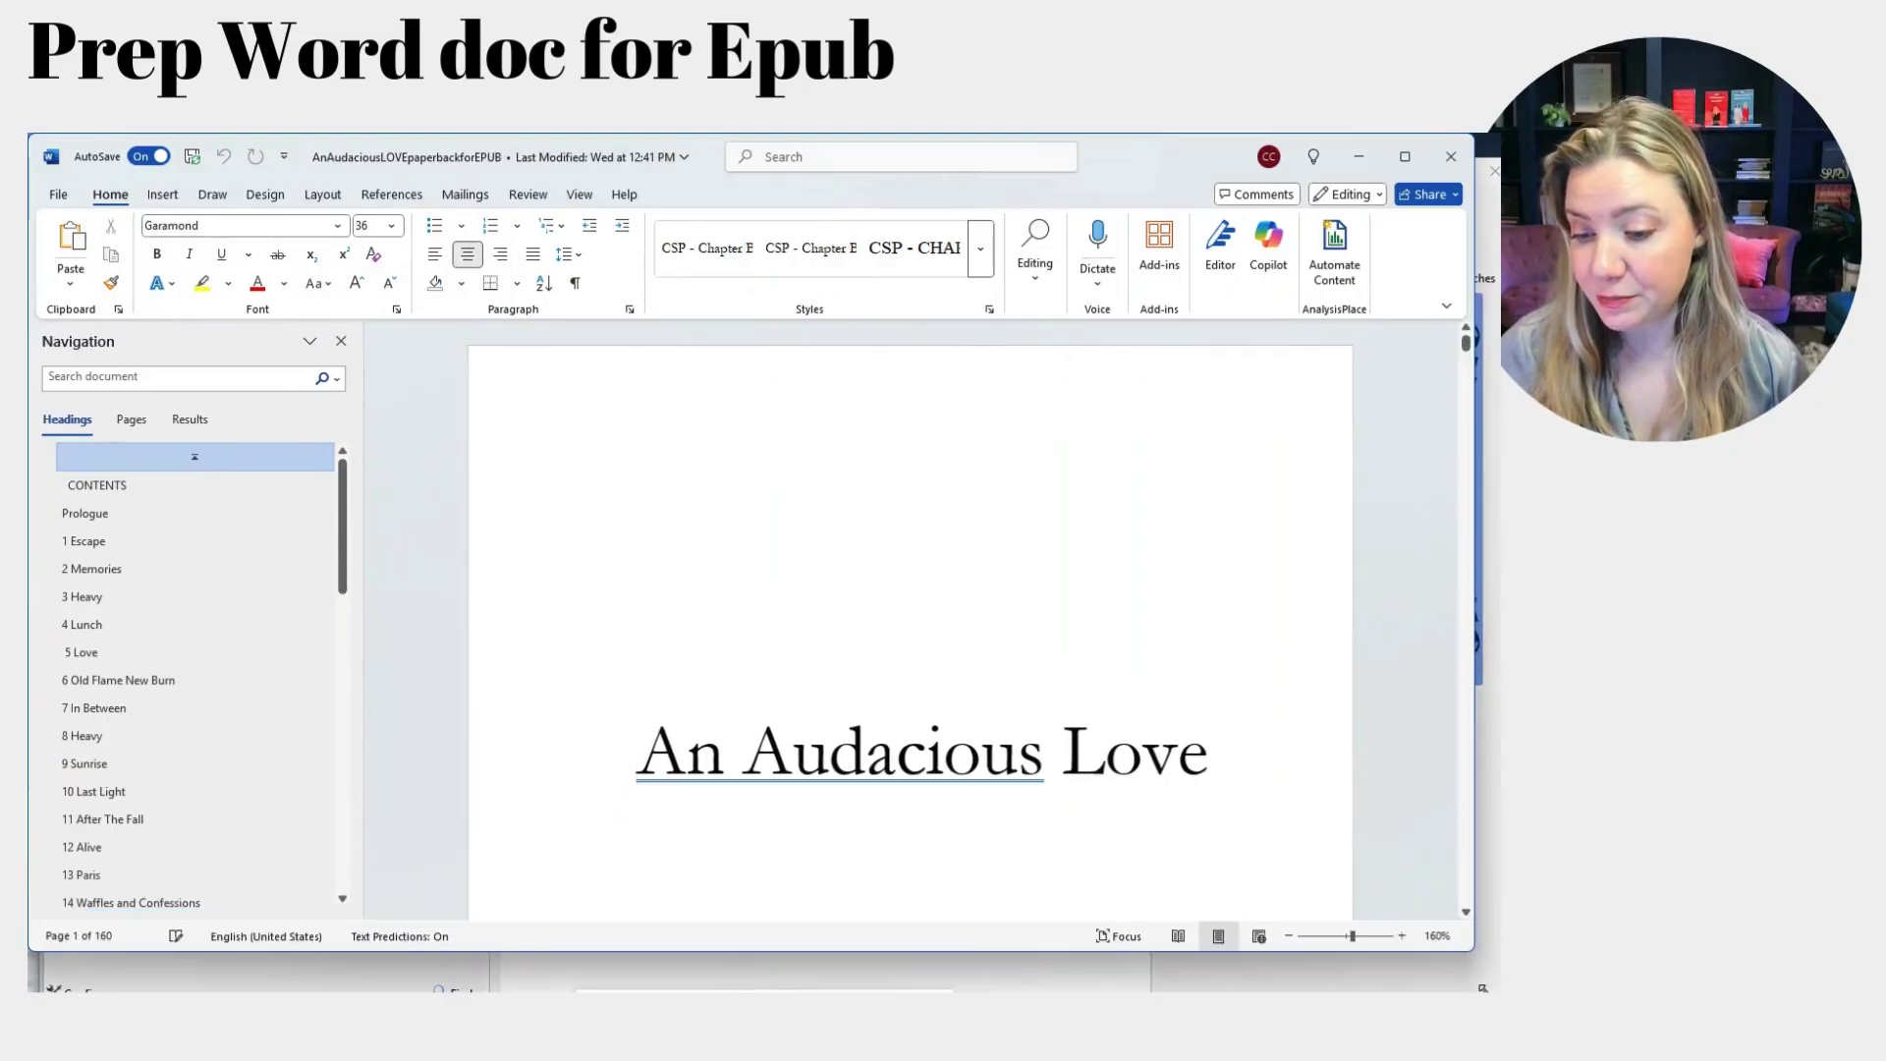
Check the EPUB manuscript's CONTENTS page, which has nothing listed below the heading.
{"action": "left_click", "coordinate": [108, 484]}
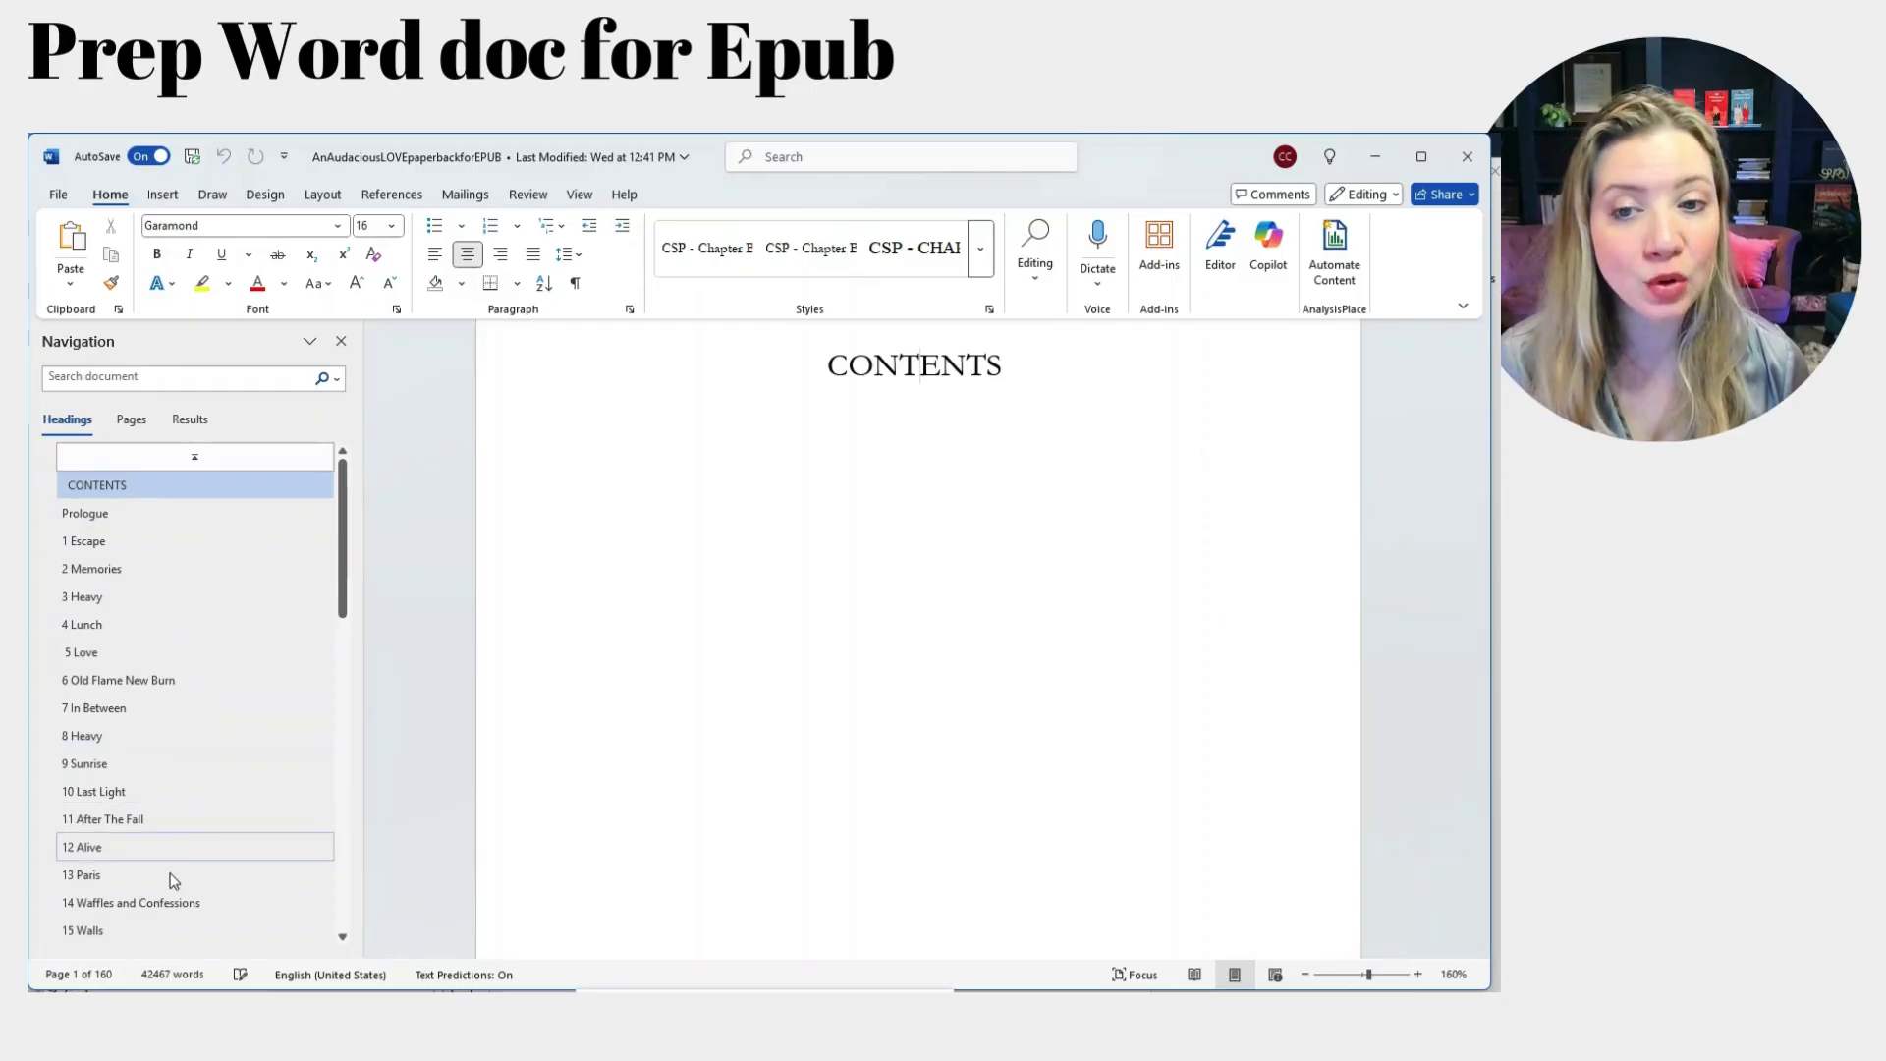
{"action": "scroll", "coordinate": [102, 587], "scroll_direction": "down", "scroll_amount": 11}
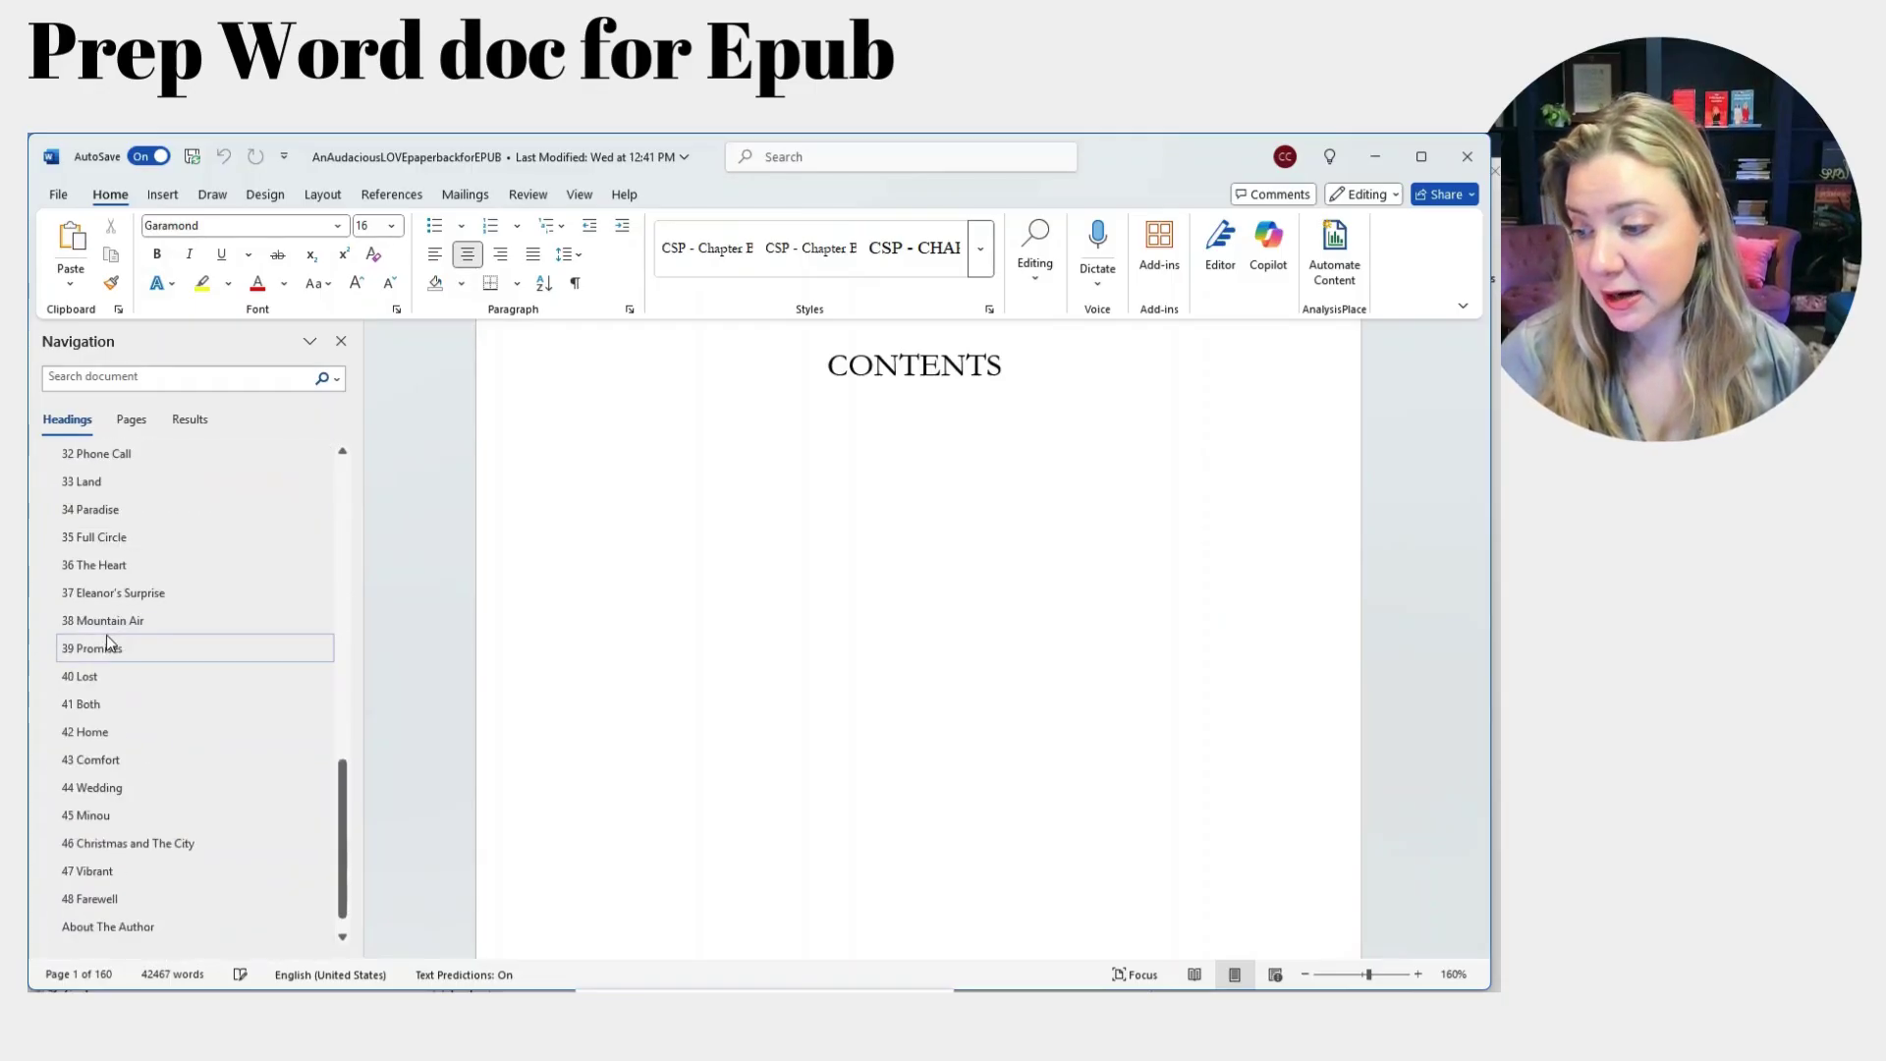
{"action": "scroll", "coordinate": [106, 634], "scroll_direction": "down", "scroll_amount": 1}
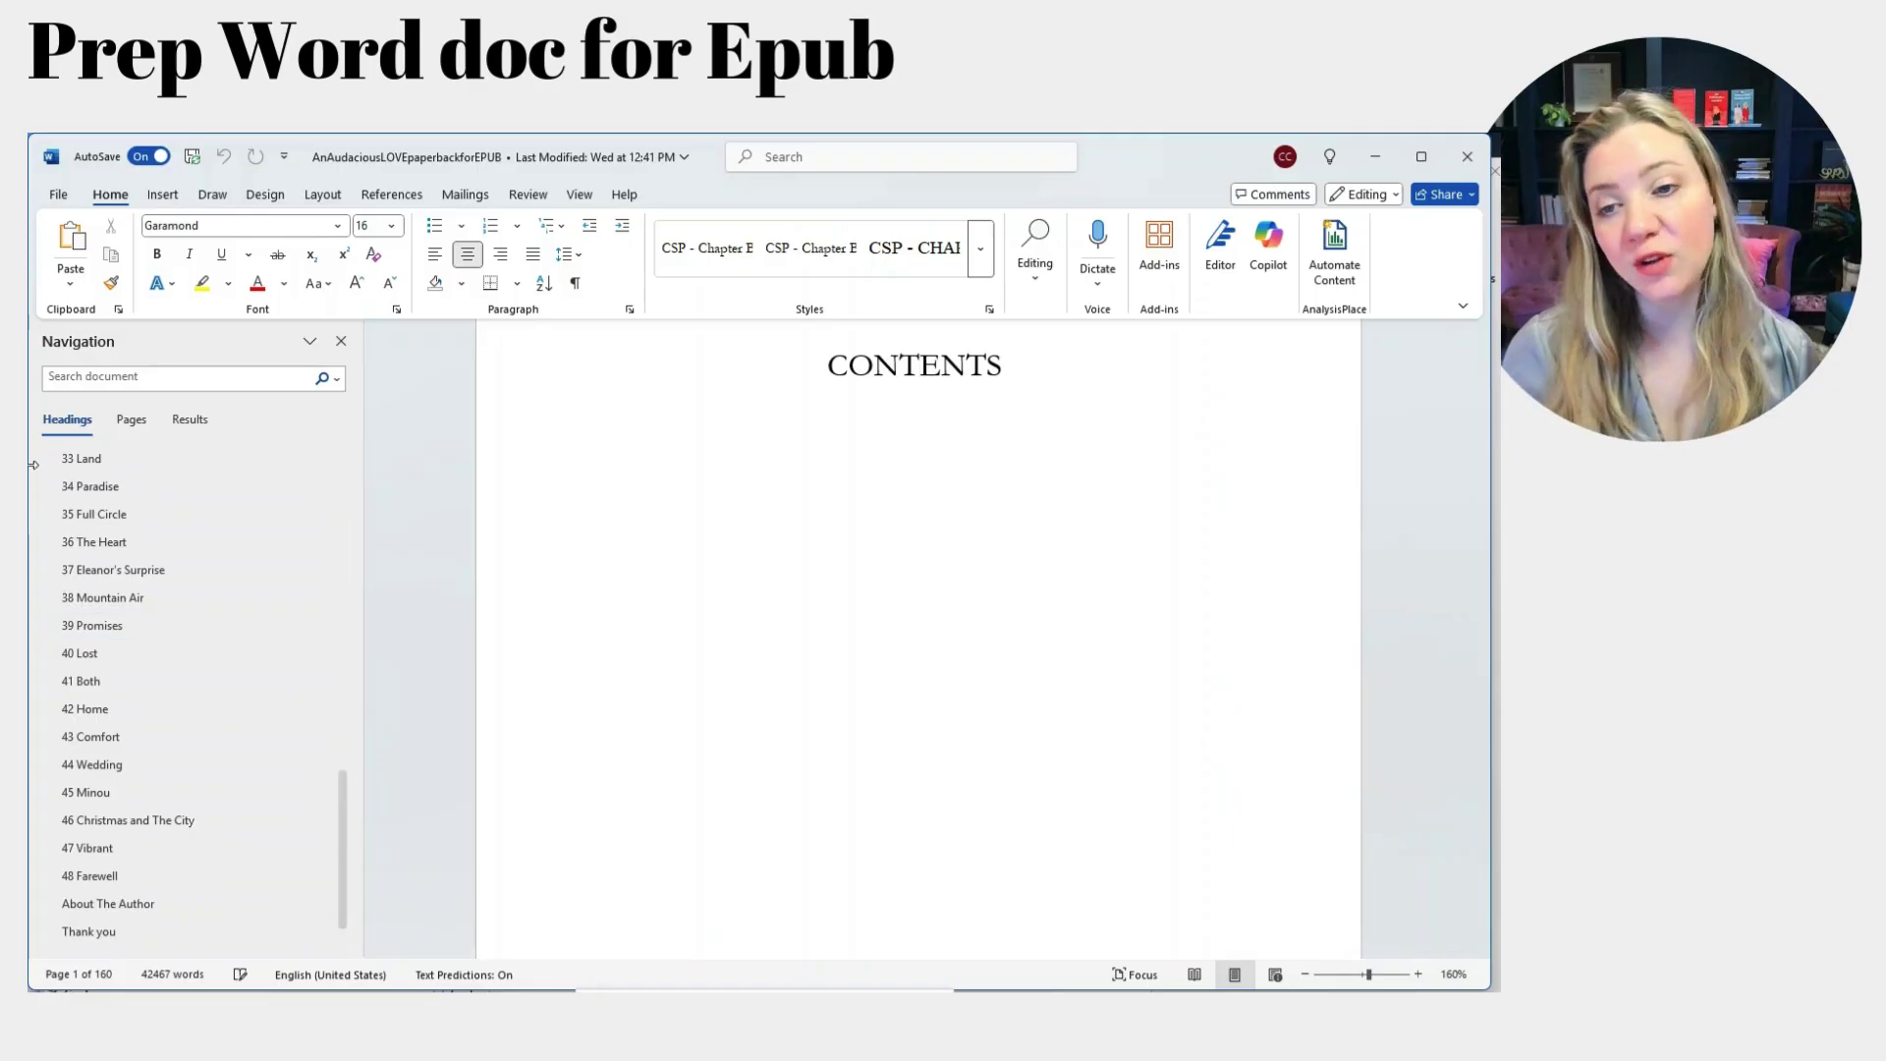
{"action": "left_click", "coordinate": [1067, 517]}
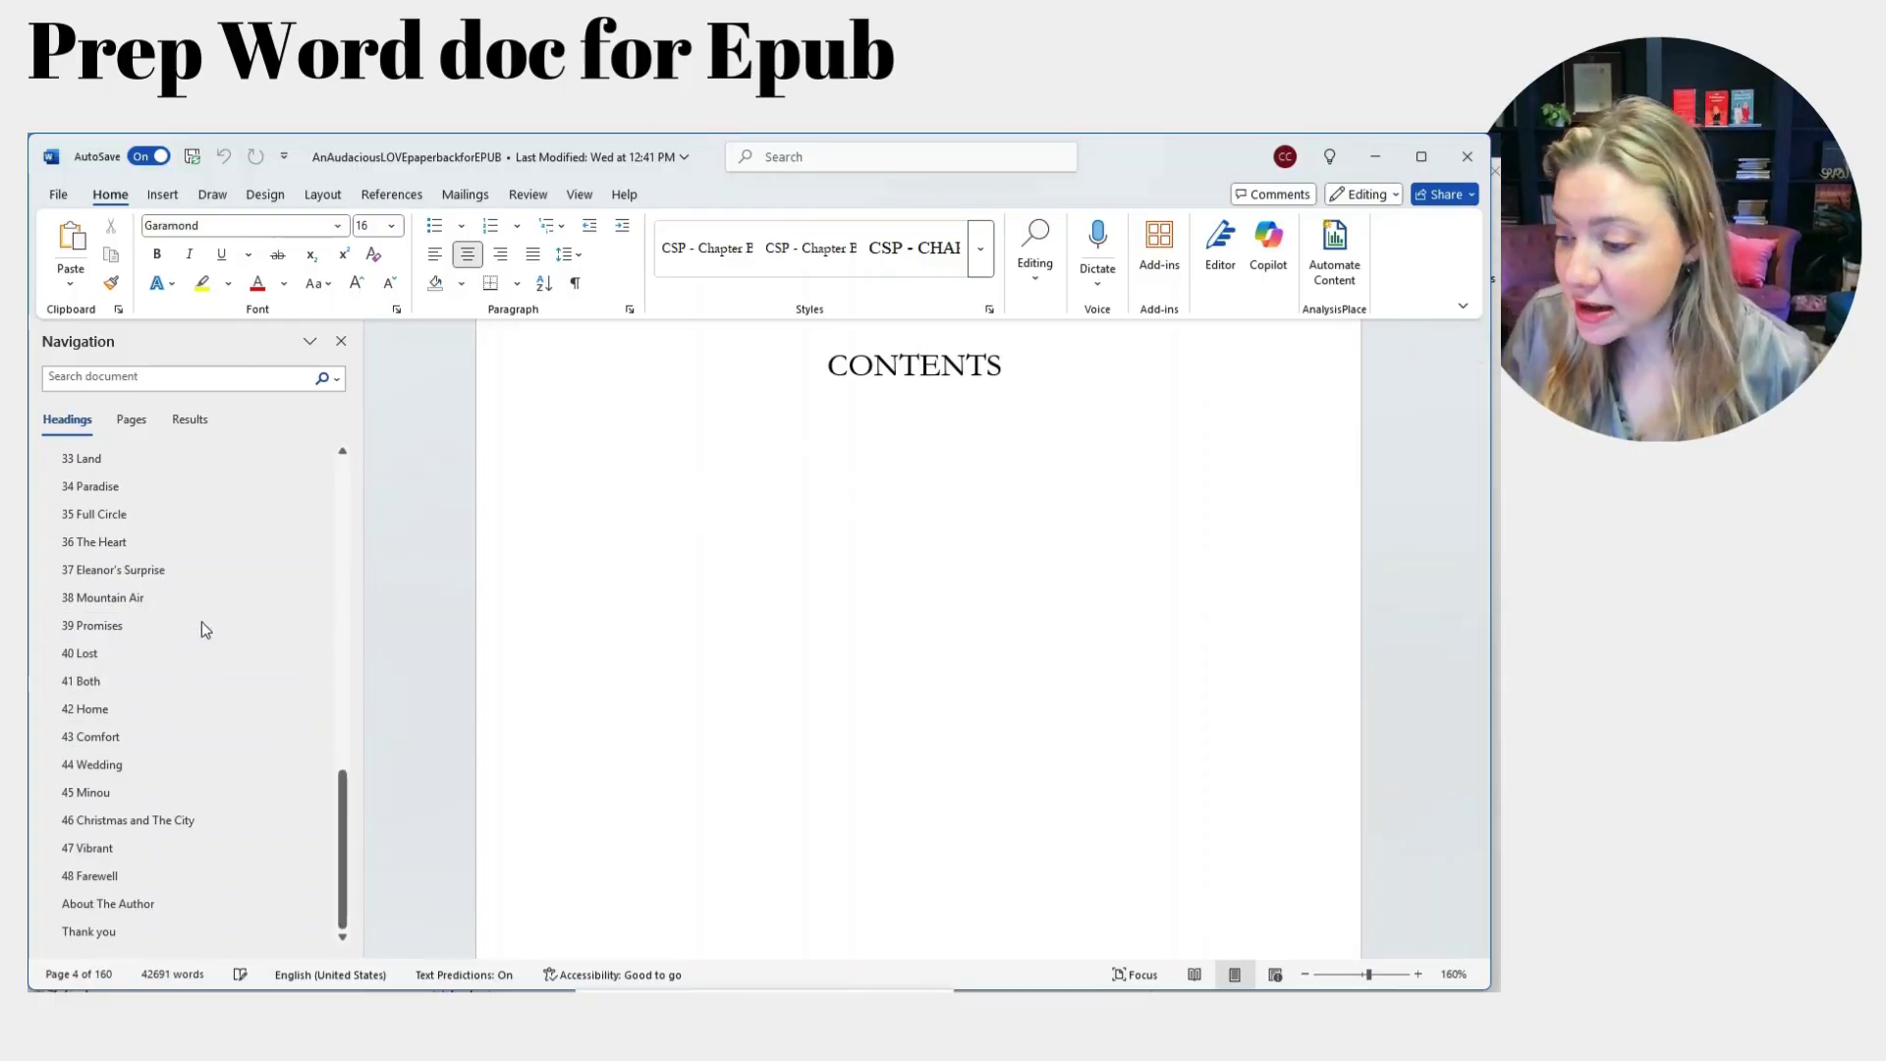
Check the website and social links on the EPUB manuscript's Thank you page.
{"action": "left_click", "coordinate": [133, 933]}
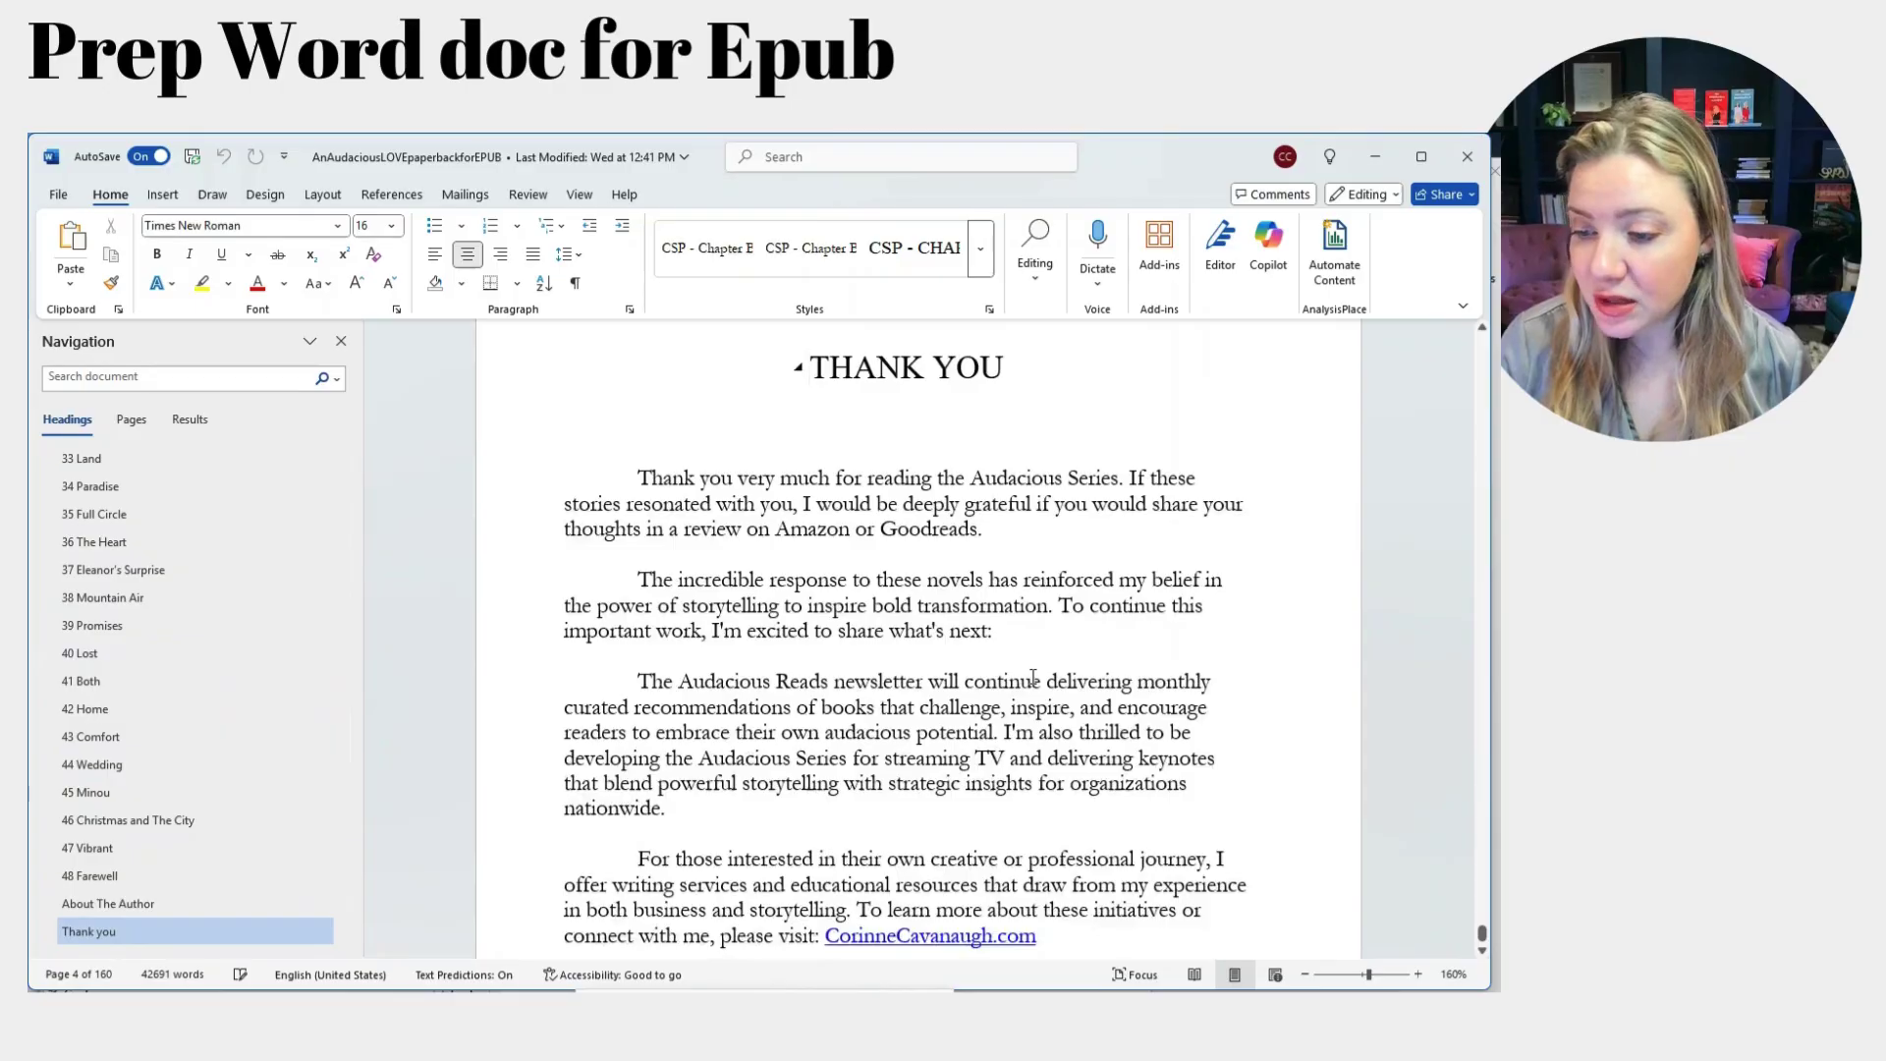
{"action": "scroll", "coordinate": [1025, 668], "scroll_direction": "down", "scroll_amount": 3}
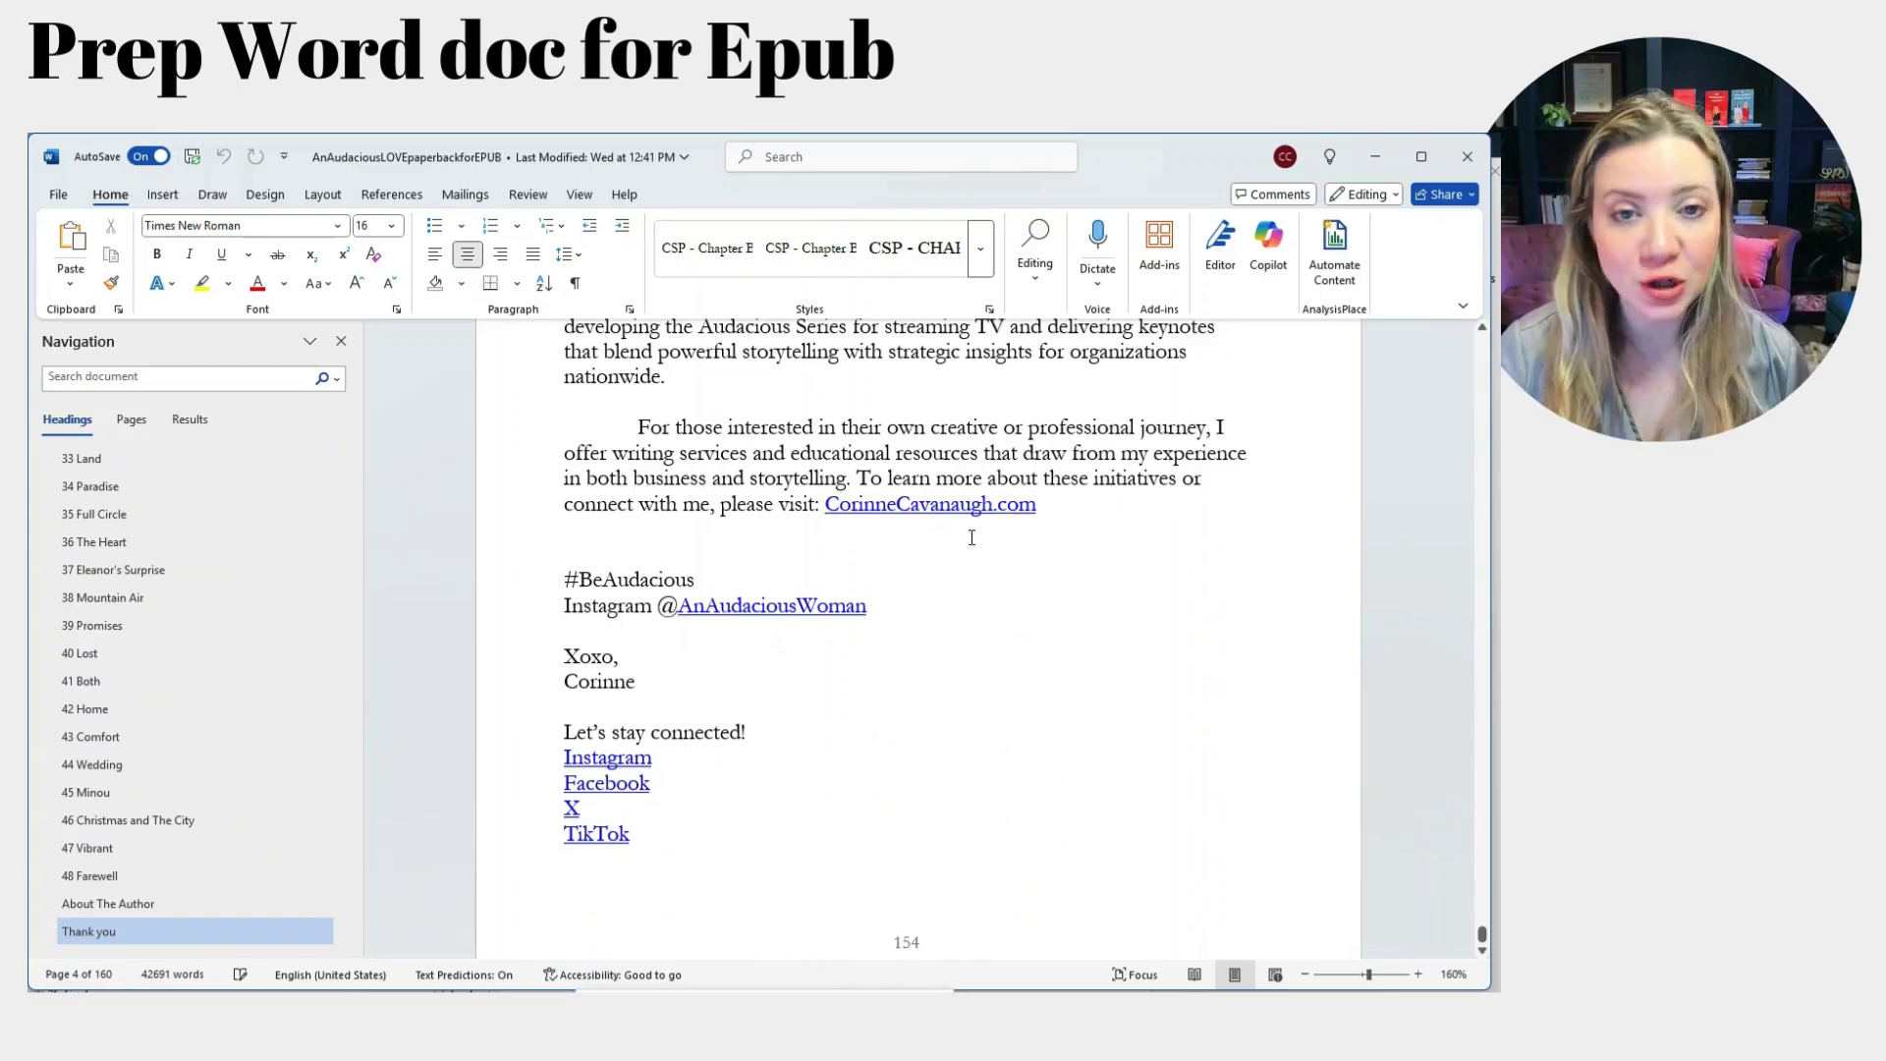
{"action": "mouse_move", "coordinate": [1039, 510]}
{"action": "left_mouse_down"}
{"action": "mouse_move", "coordinate": [835, 506]}
{"action": "mouse_move", "coordinate": [1071, 505]}
{"action": "left_mouse_up"}
{"action": "left_click", "coordinate": [1170, 553]}
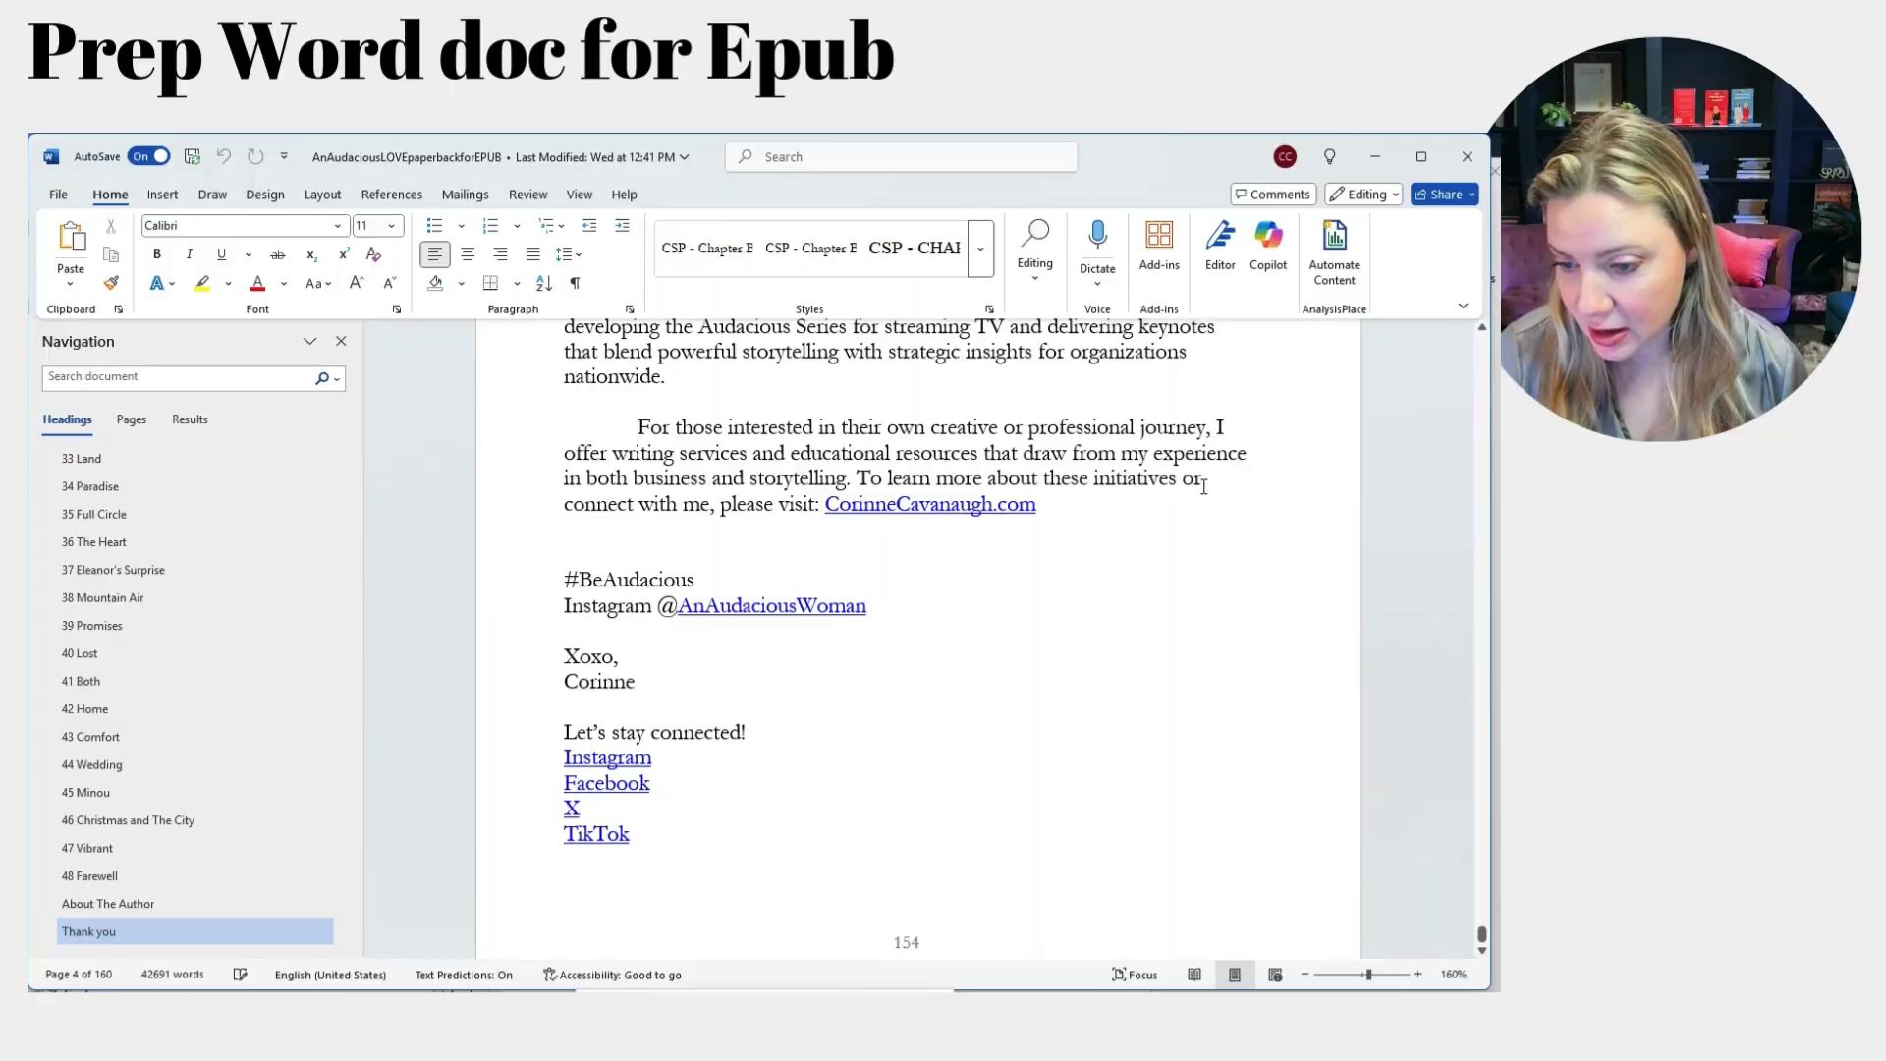
{"action": "left_click_drag", "start_coordinate": [1216, 478], "coordinate": [1099, 482]}
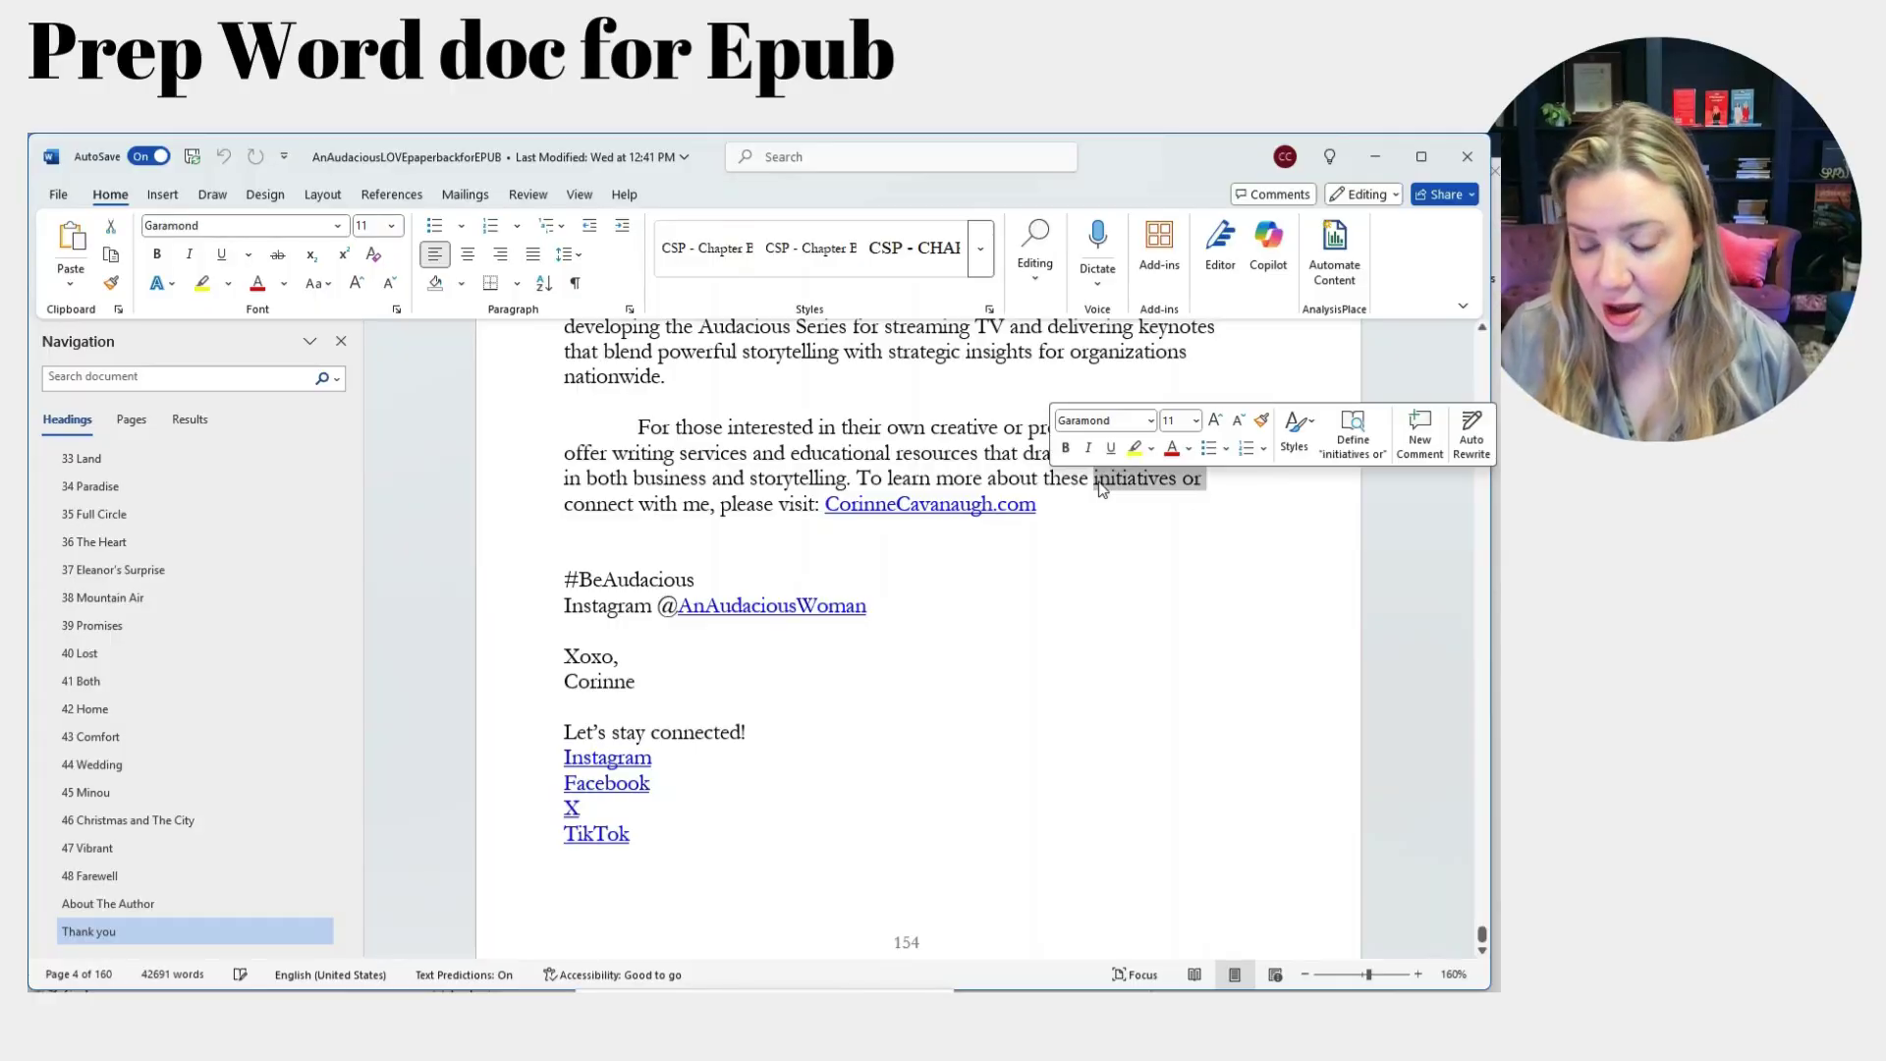
{"action": "left_click", "coordinate": [1155, 506]}
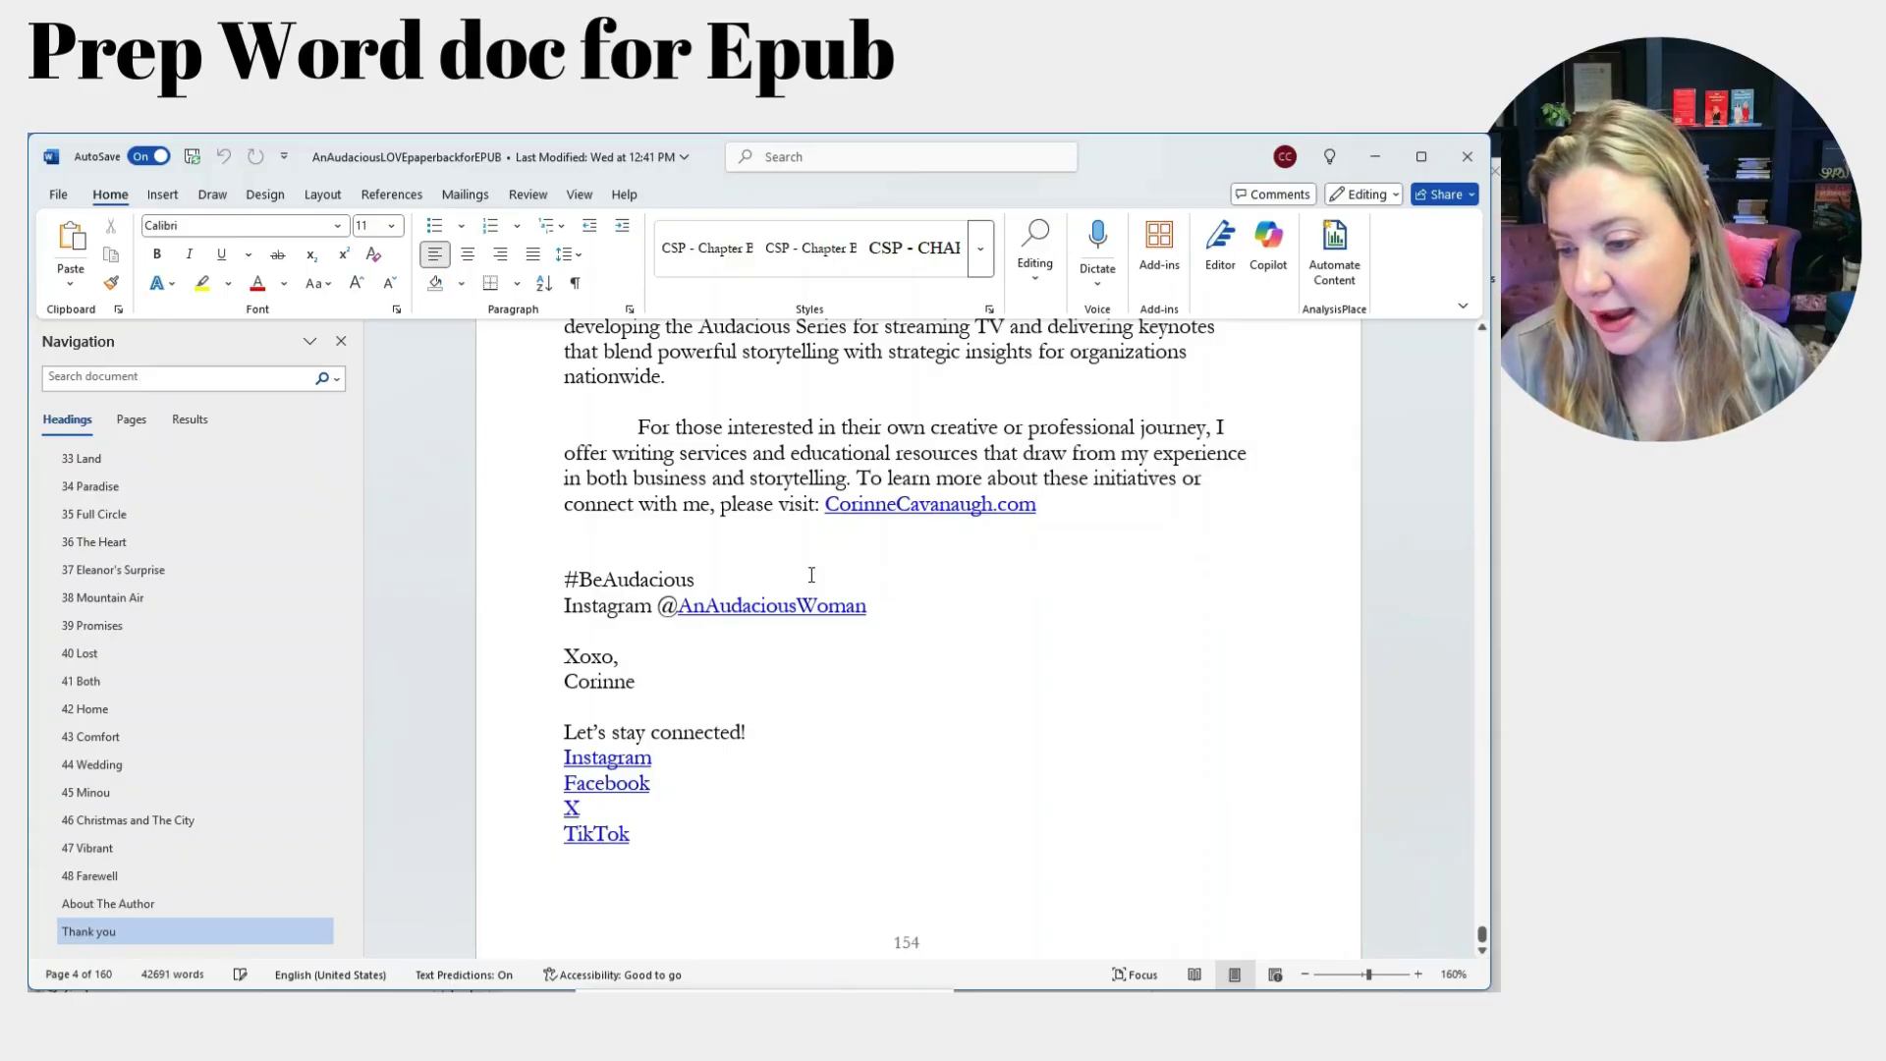
{"action": "scroll", "coordinate": [740, 800], "scroll_direction": "up", "scroll_amount": 10}
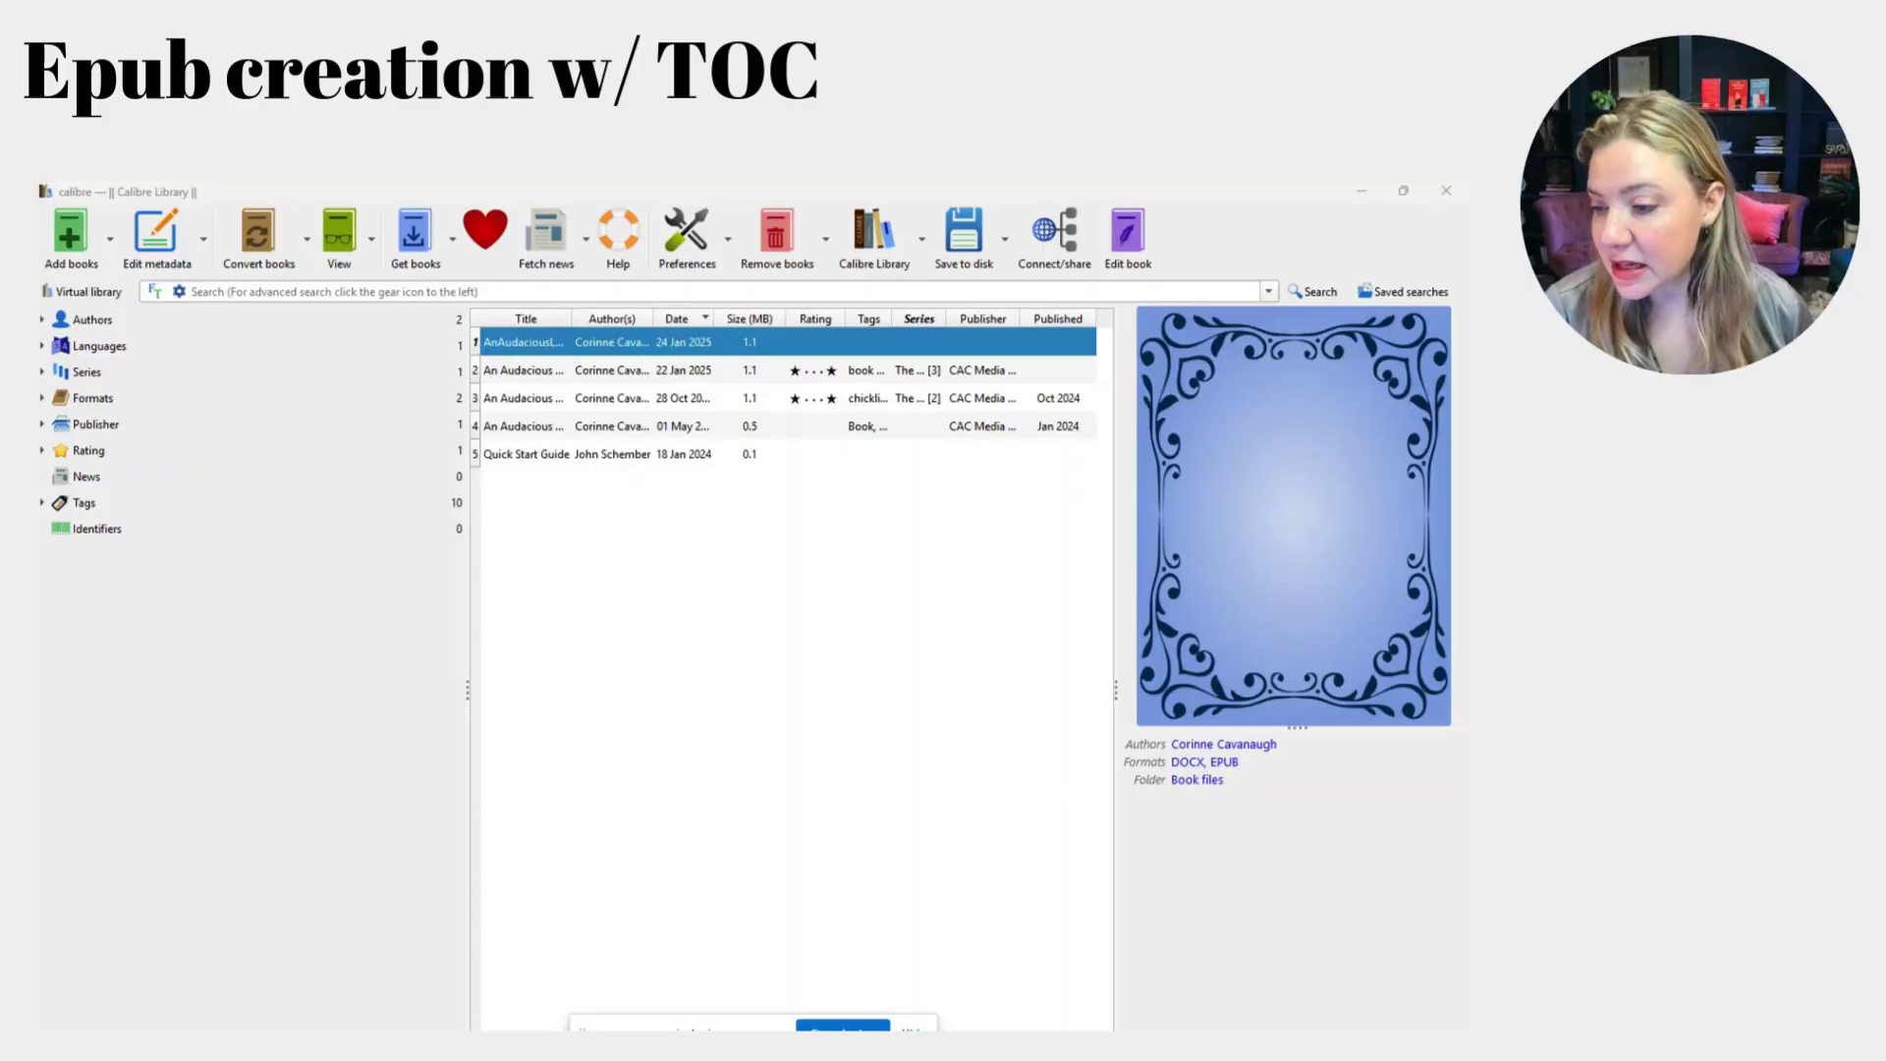
{"action": "left_click", "coordinate": [579, 345]}
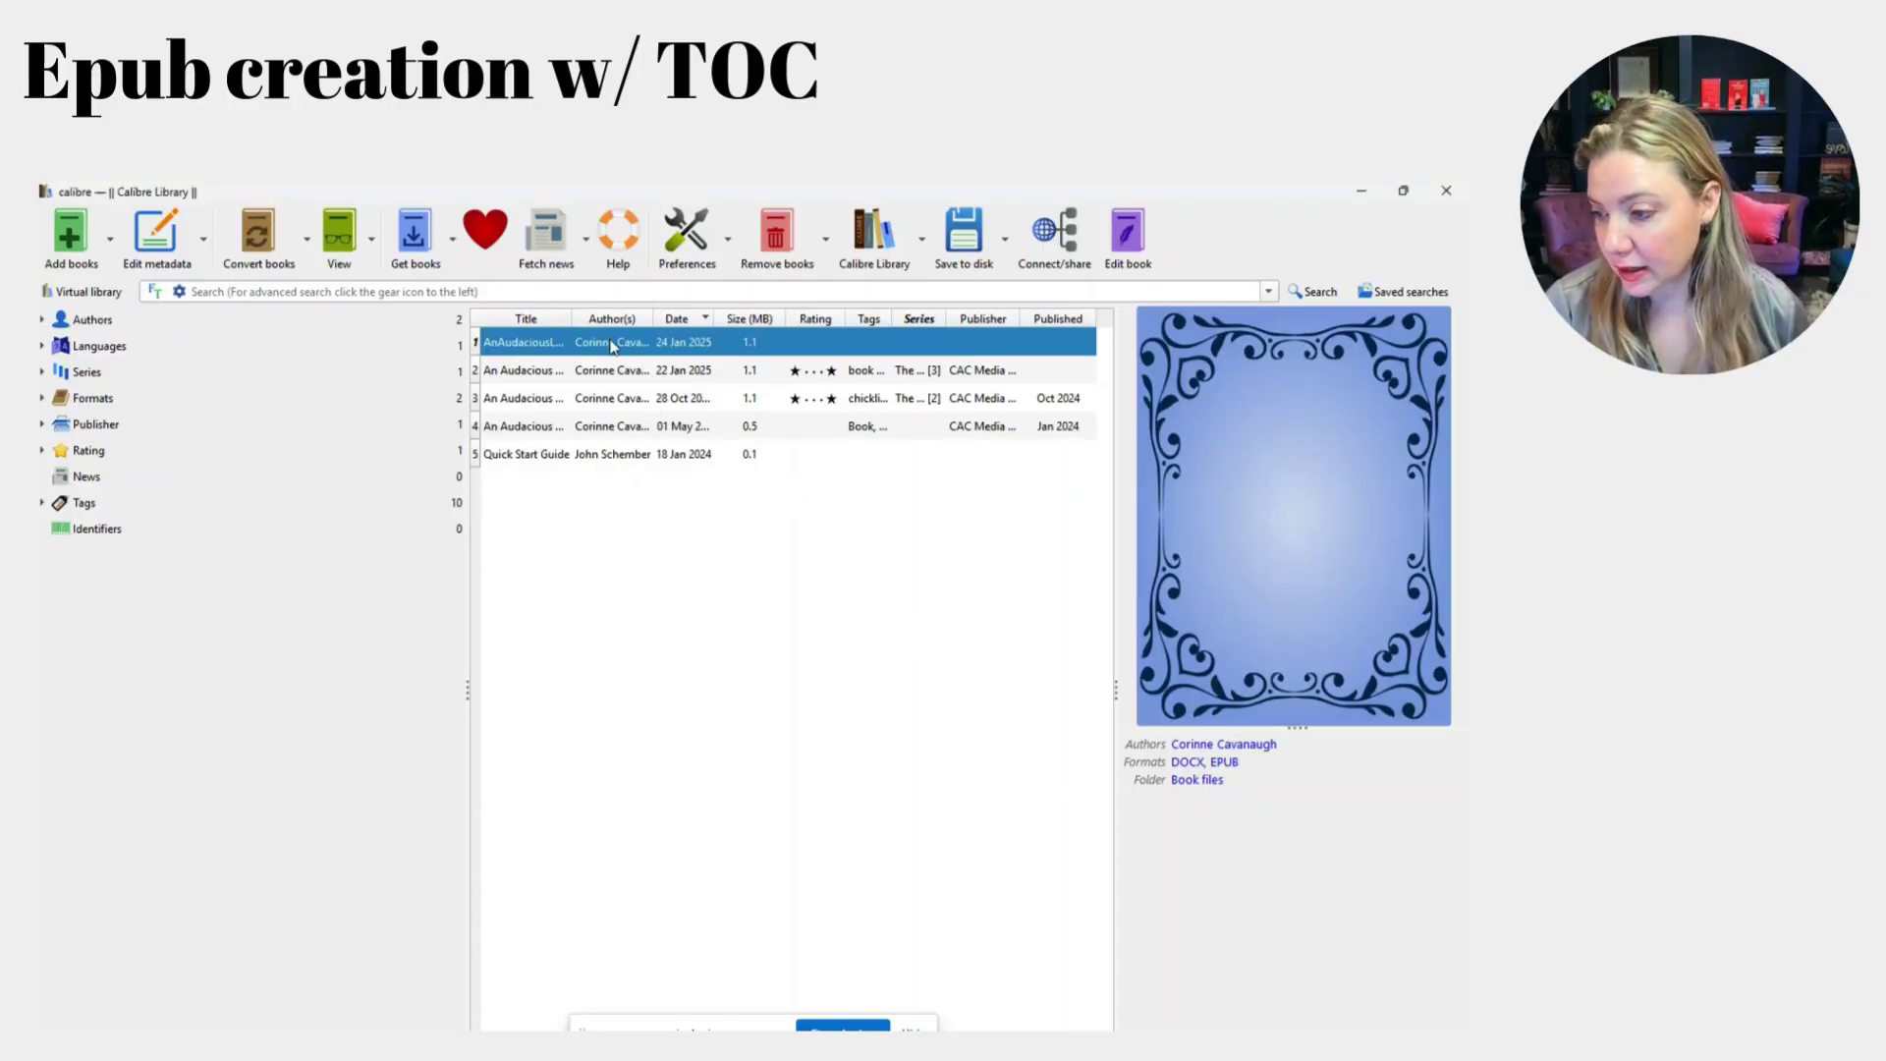
{"action": "left_click", "coordinate": [840, 344]}
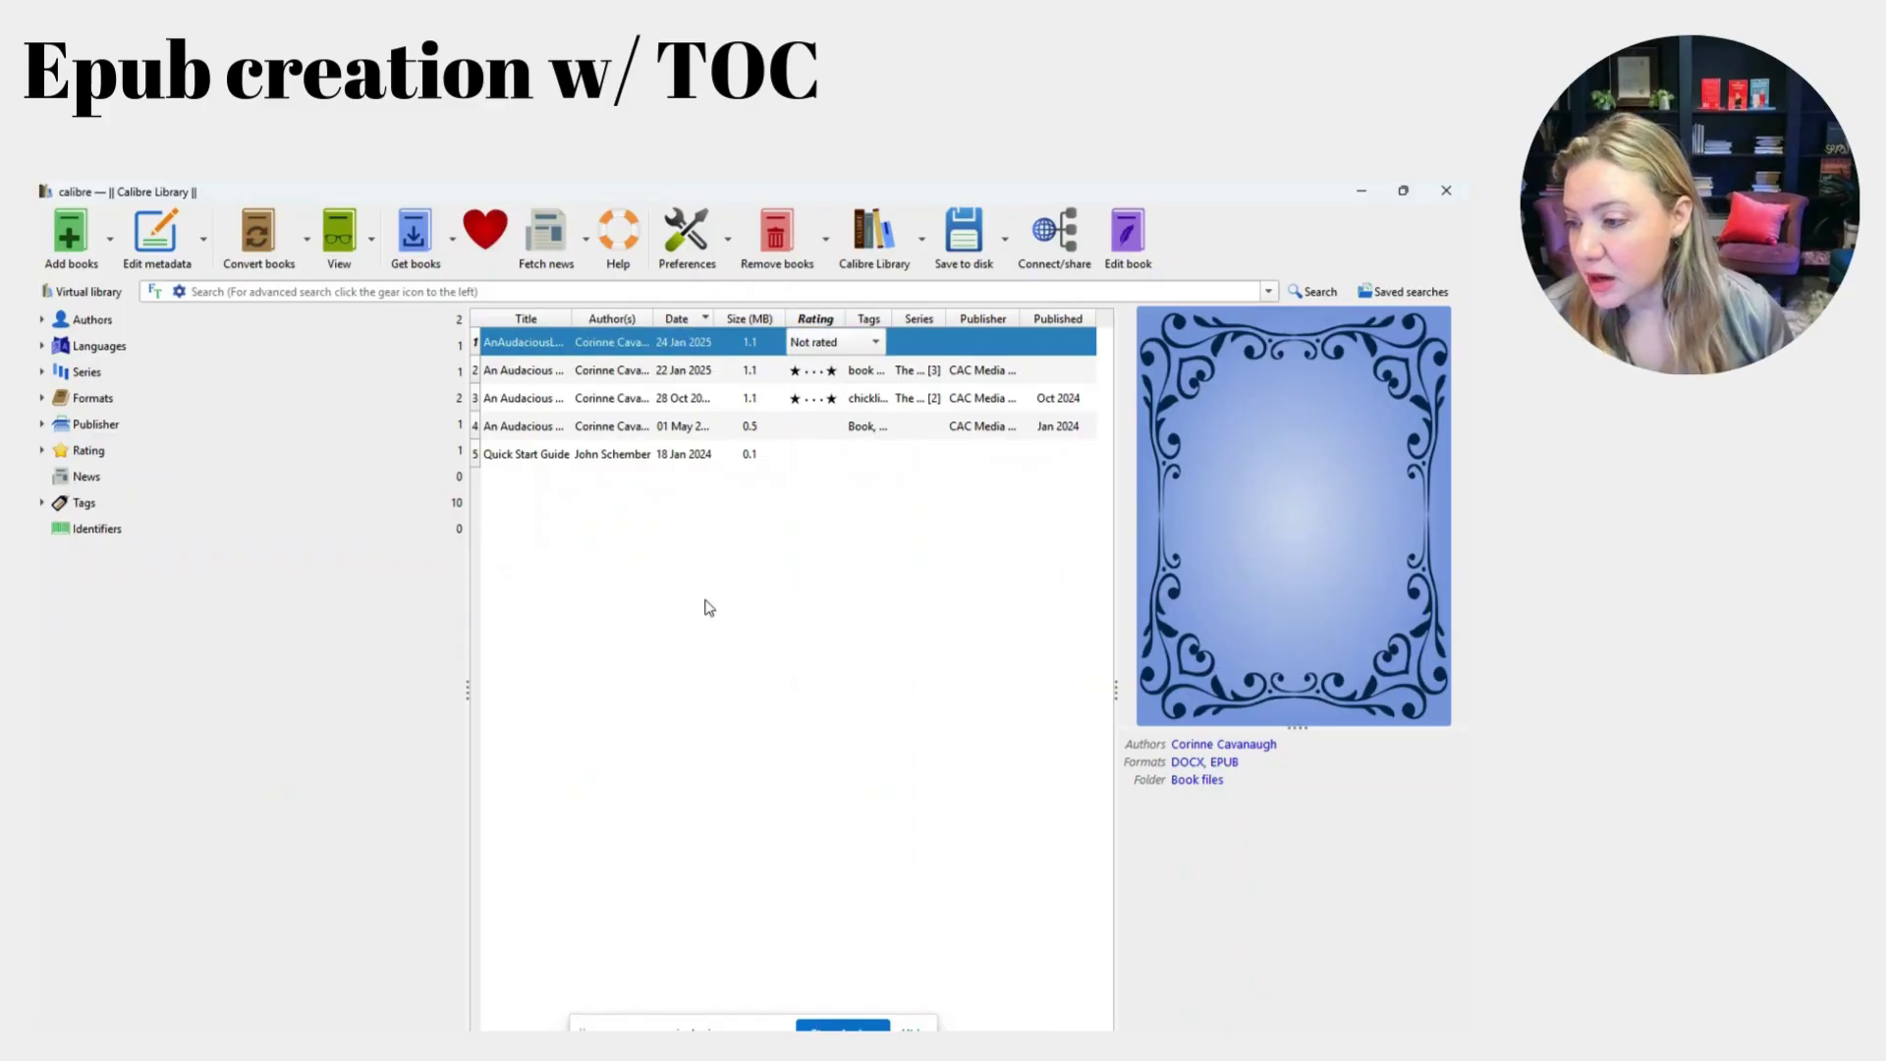
{"action": "left_click", "coordinate": [555, 343]}
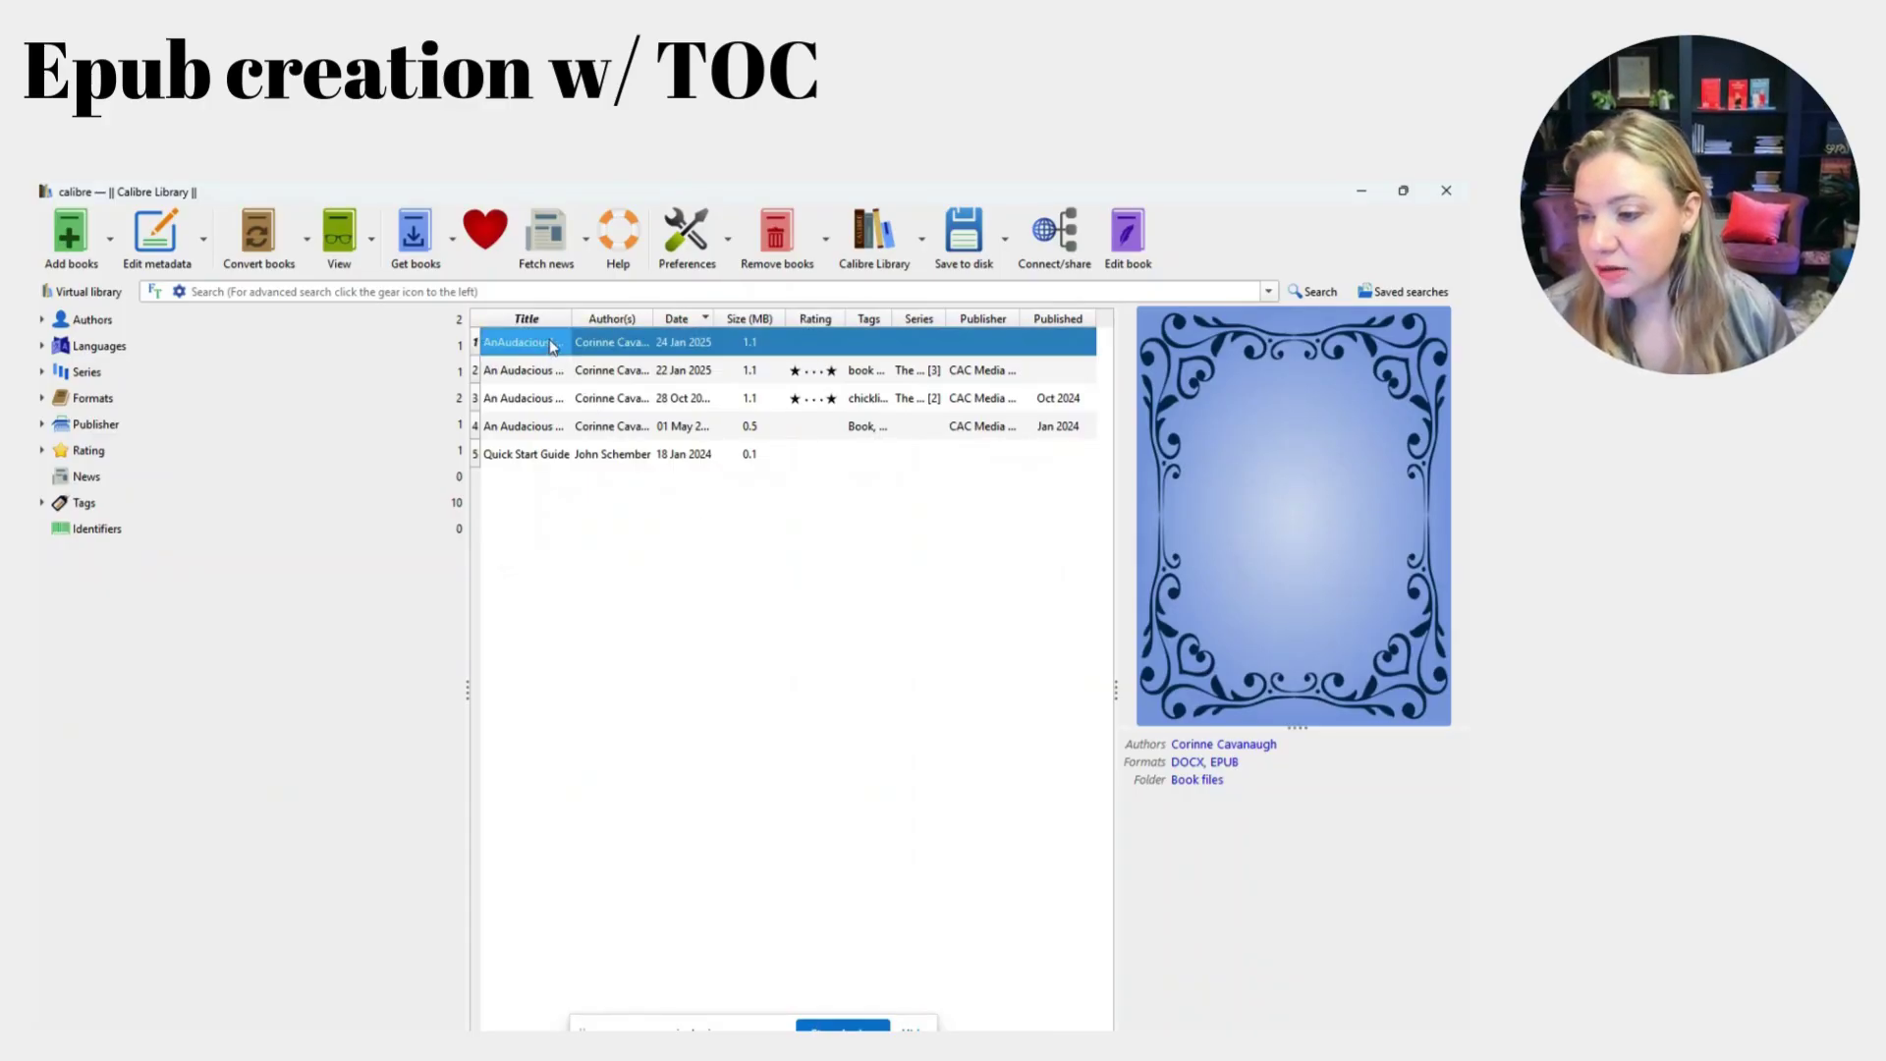
{"action": "left_click", "coordinate": [143, 248]}
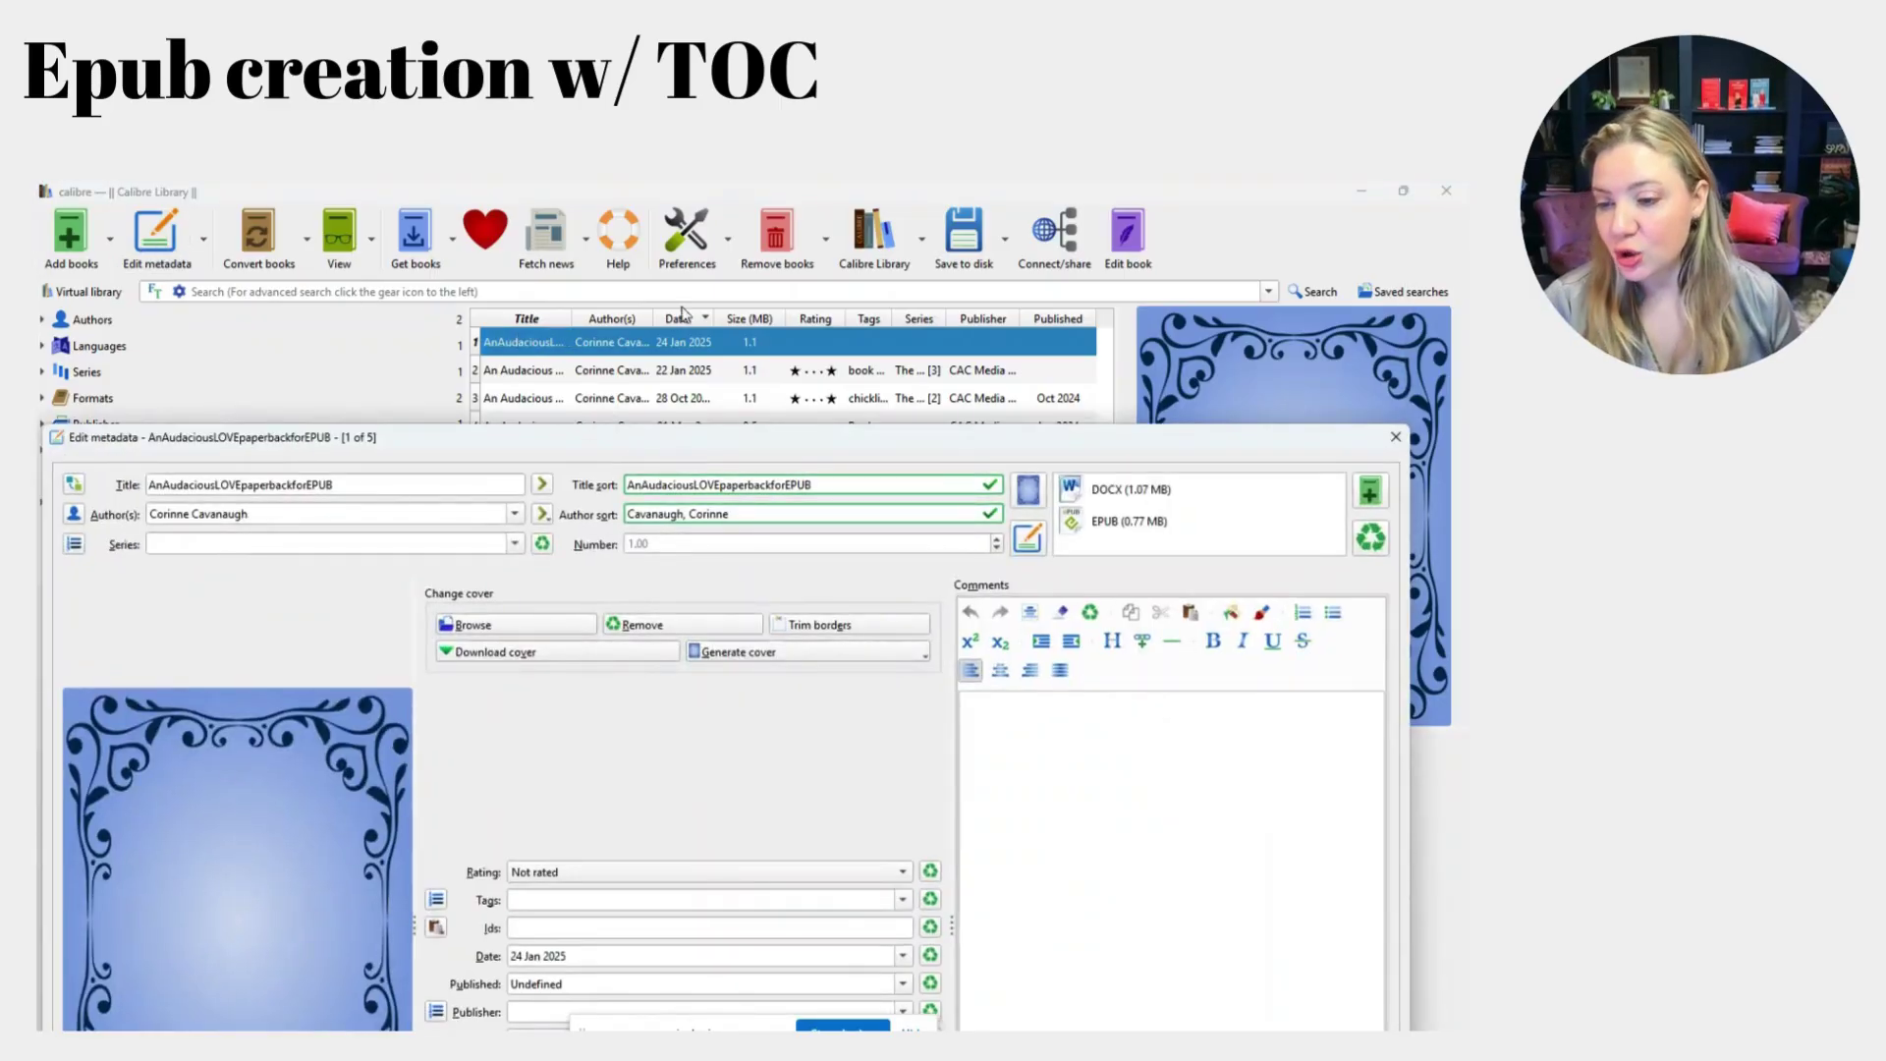
{"action": "left_click_drag", "start_coordinate": [637, 454], "coordinate": [649, 210]}
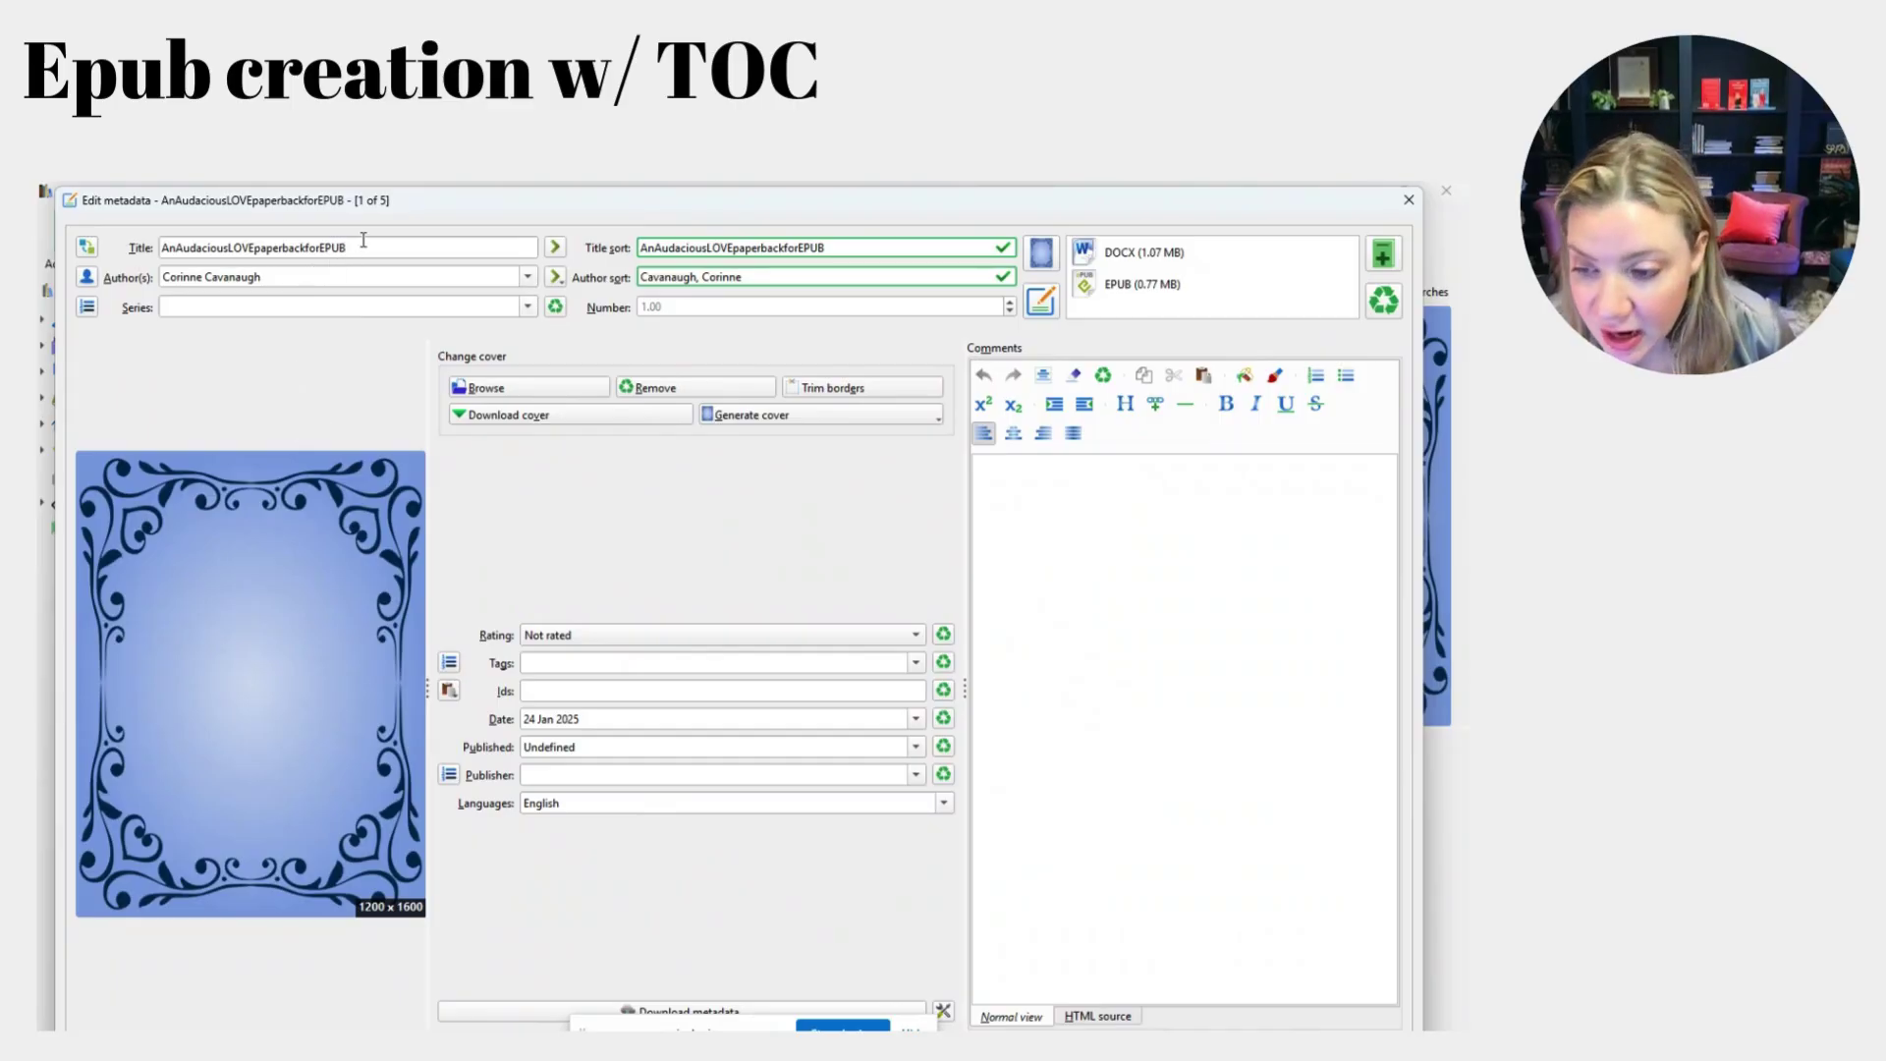
{"action": "left_click_drag", "start_coordinate": [363, 240], "coordinate": [47, 230]}
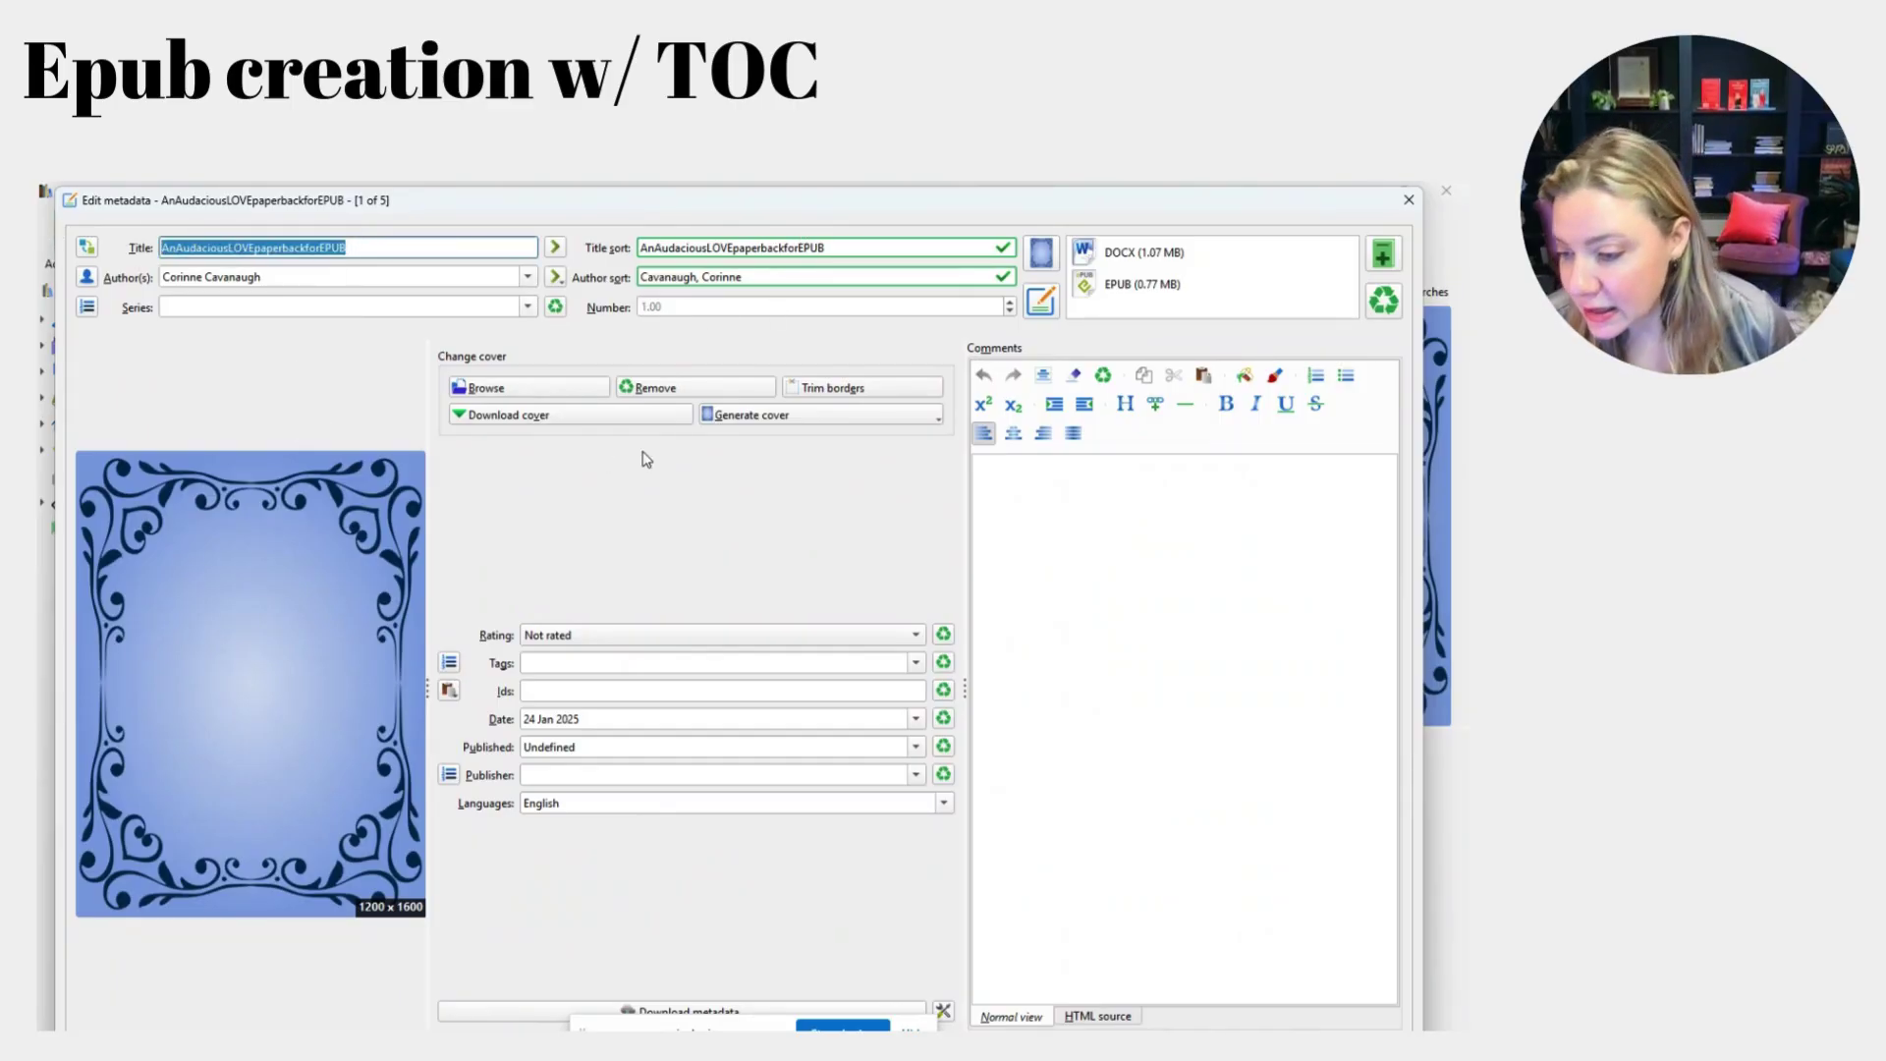
{"action": "left_click", "coordinate": [284, 342]}
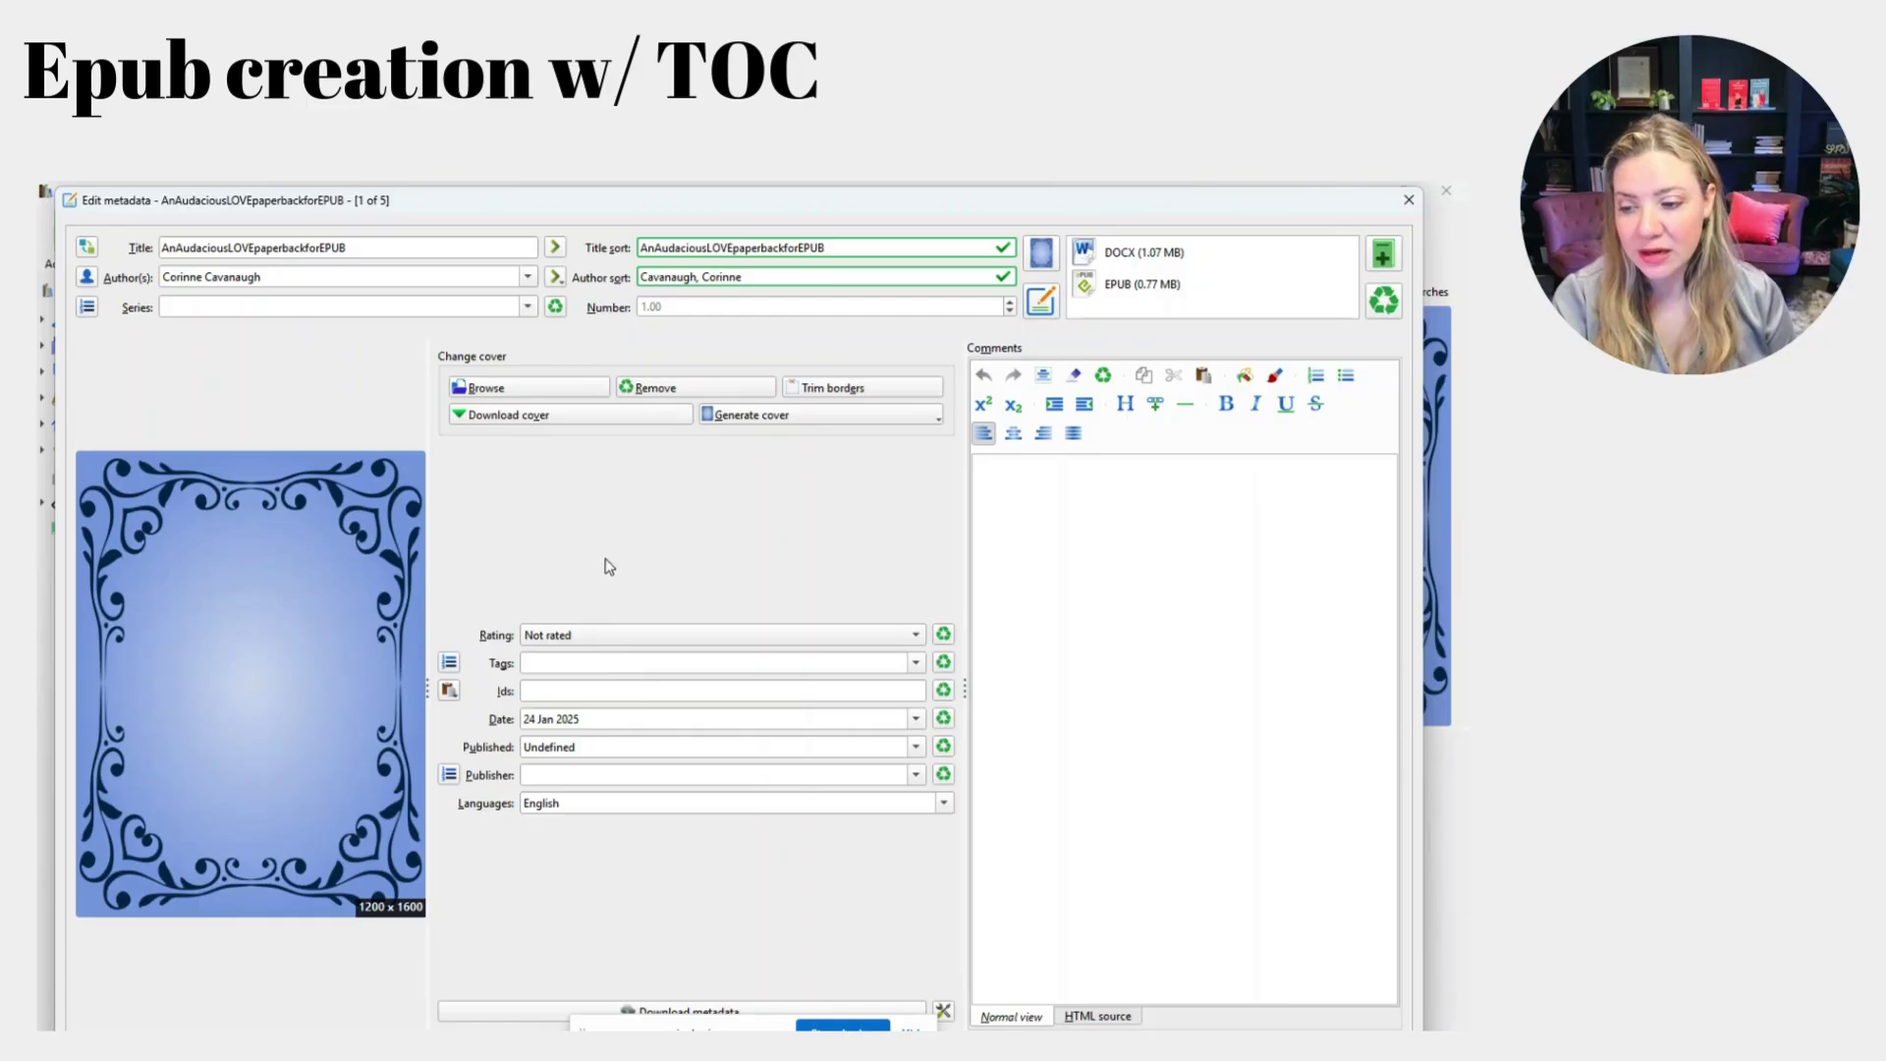
{"action": "left_click", "coordinate": [569, 664]}
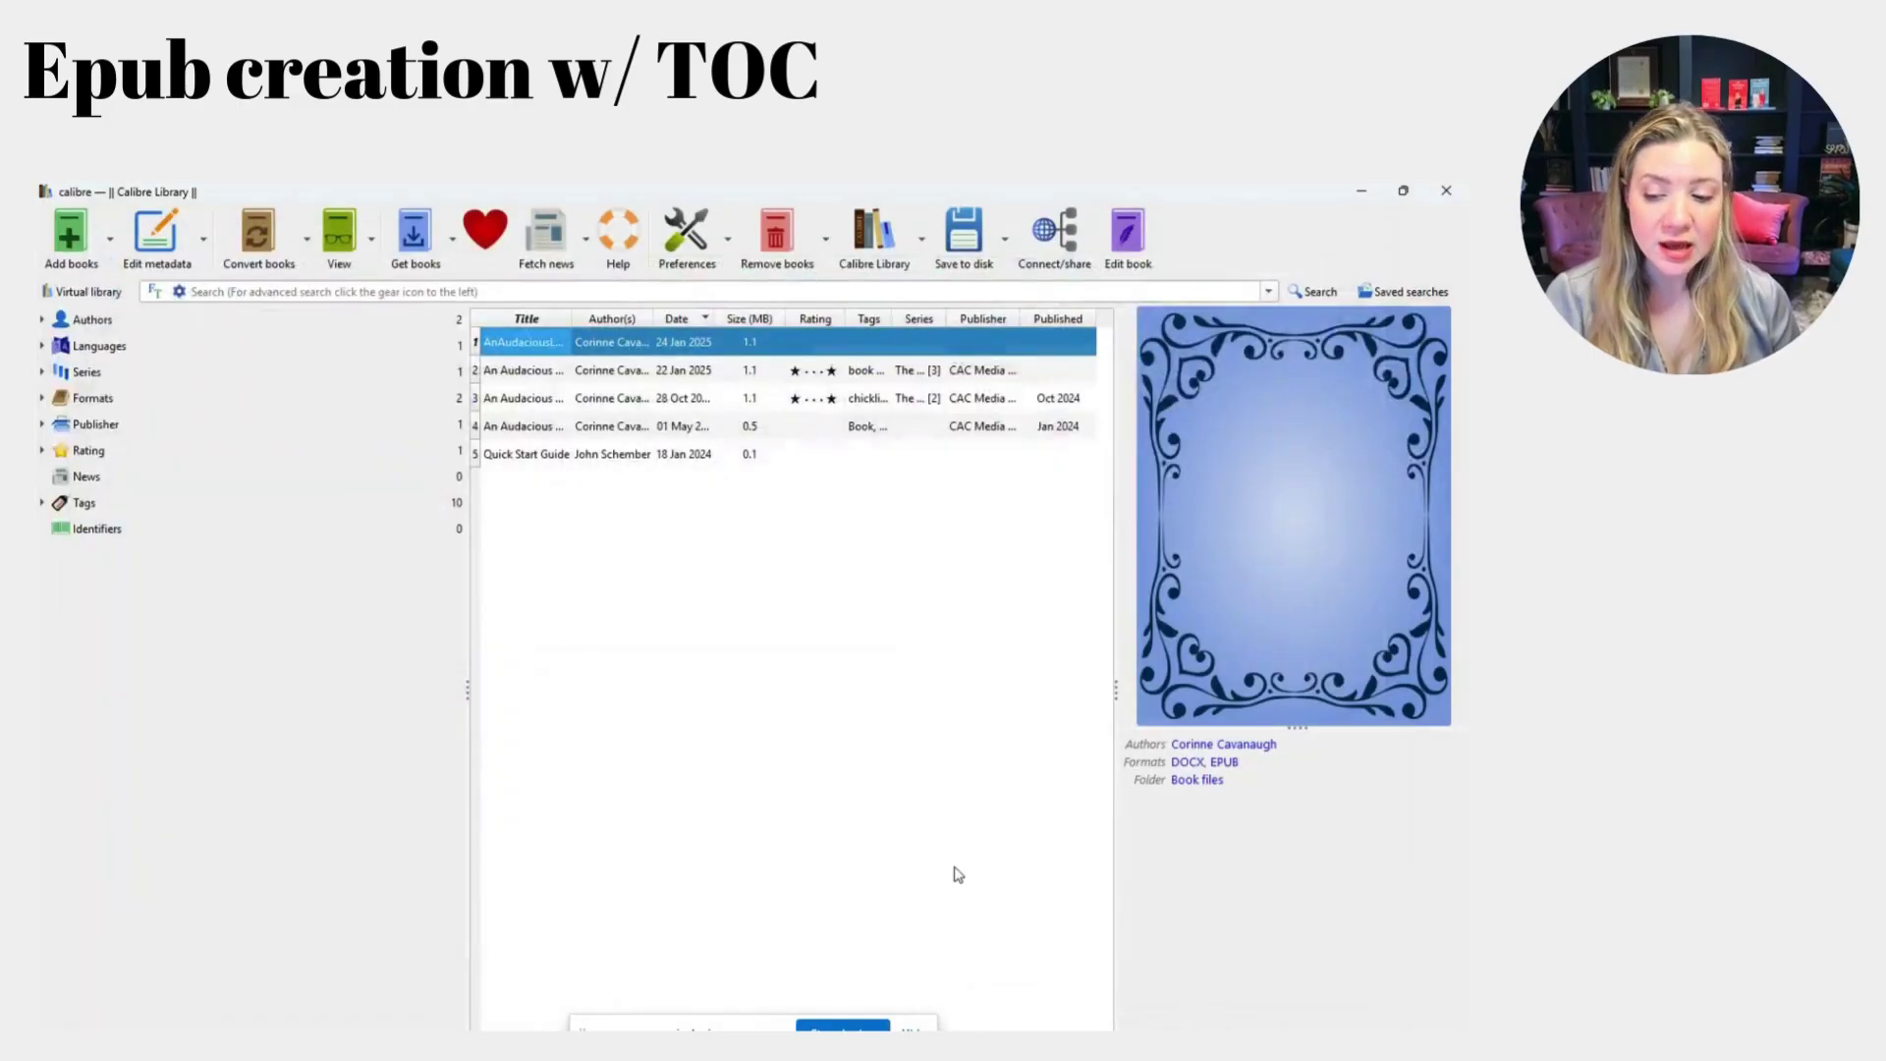
{"action": "key", "text": "Escape"}
Select the AnAudaciousLOVEpaperbackforEPUB entry and confirm its Formats show DOCX and EPUB.
{"action": "left_click", "coordinate": [604, 382]}
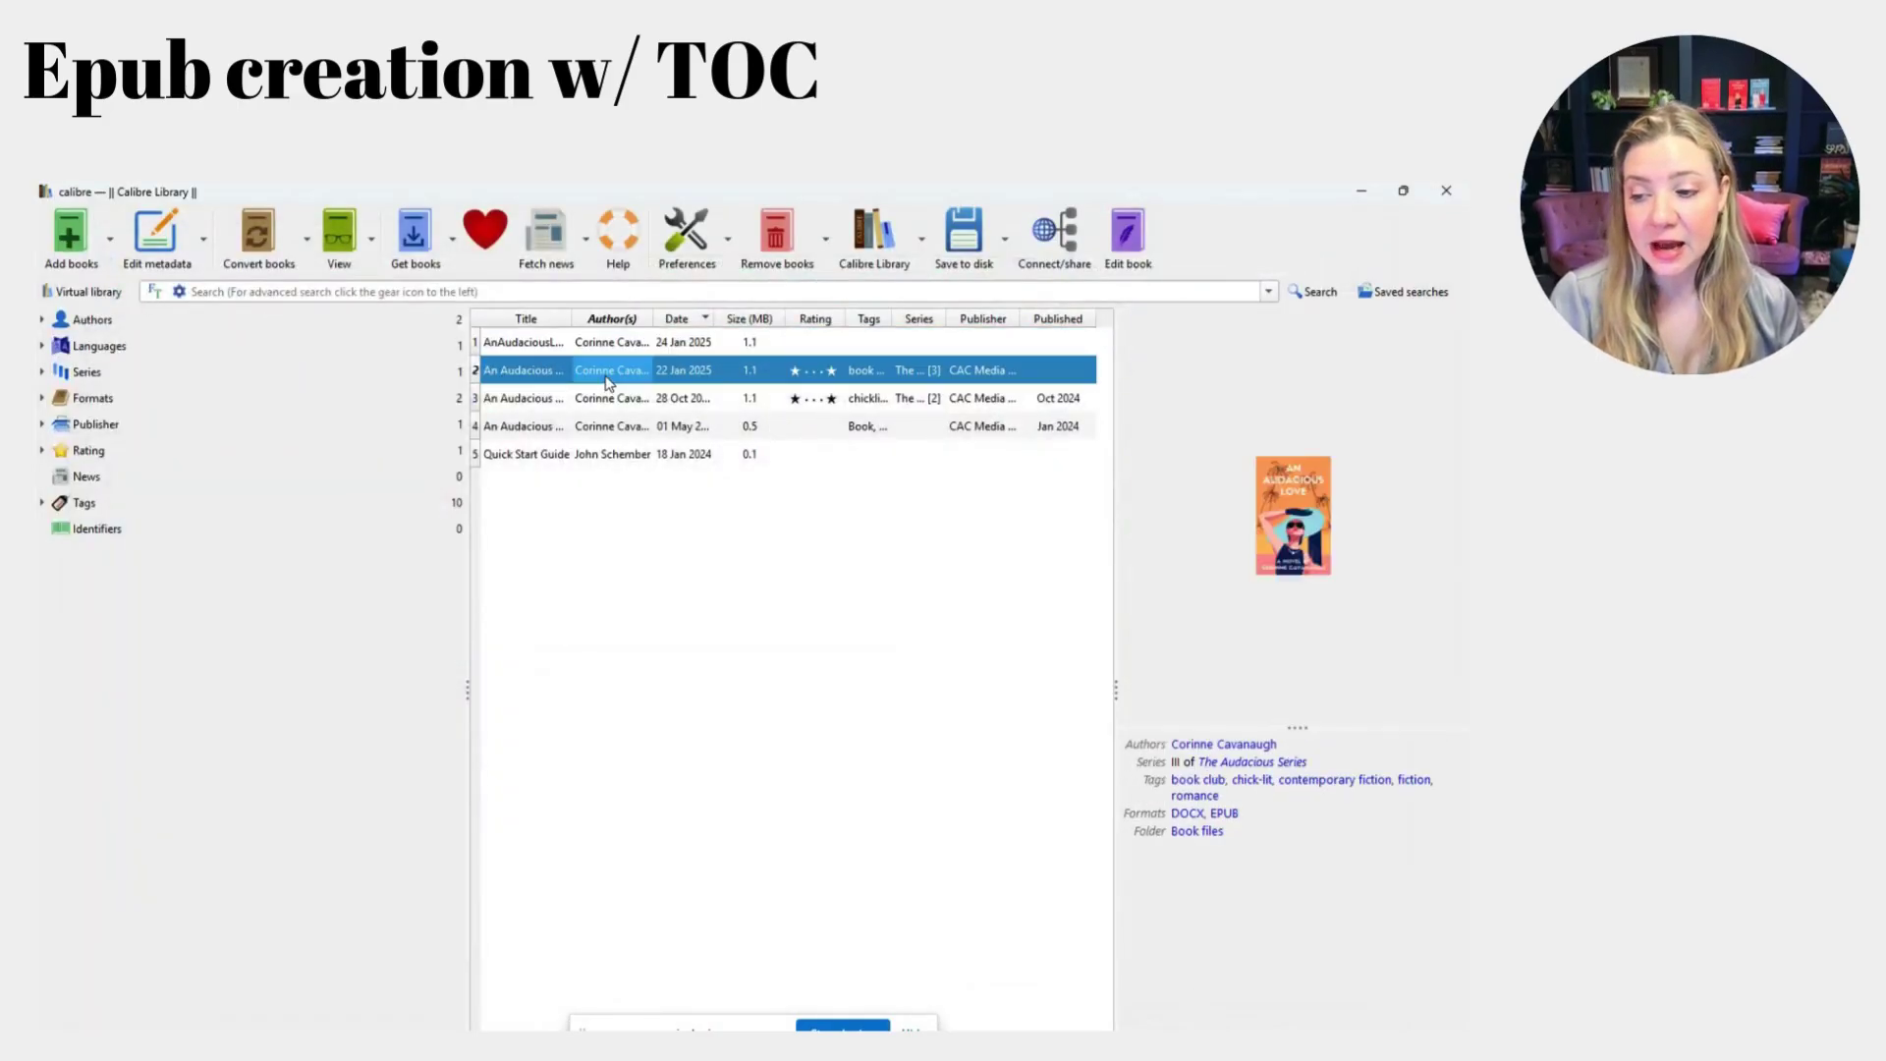
{"action": "left_click", "coordinate": [611, 432]}
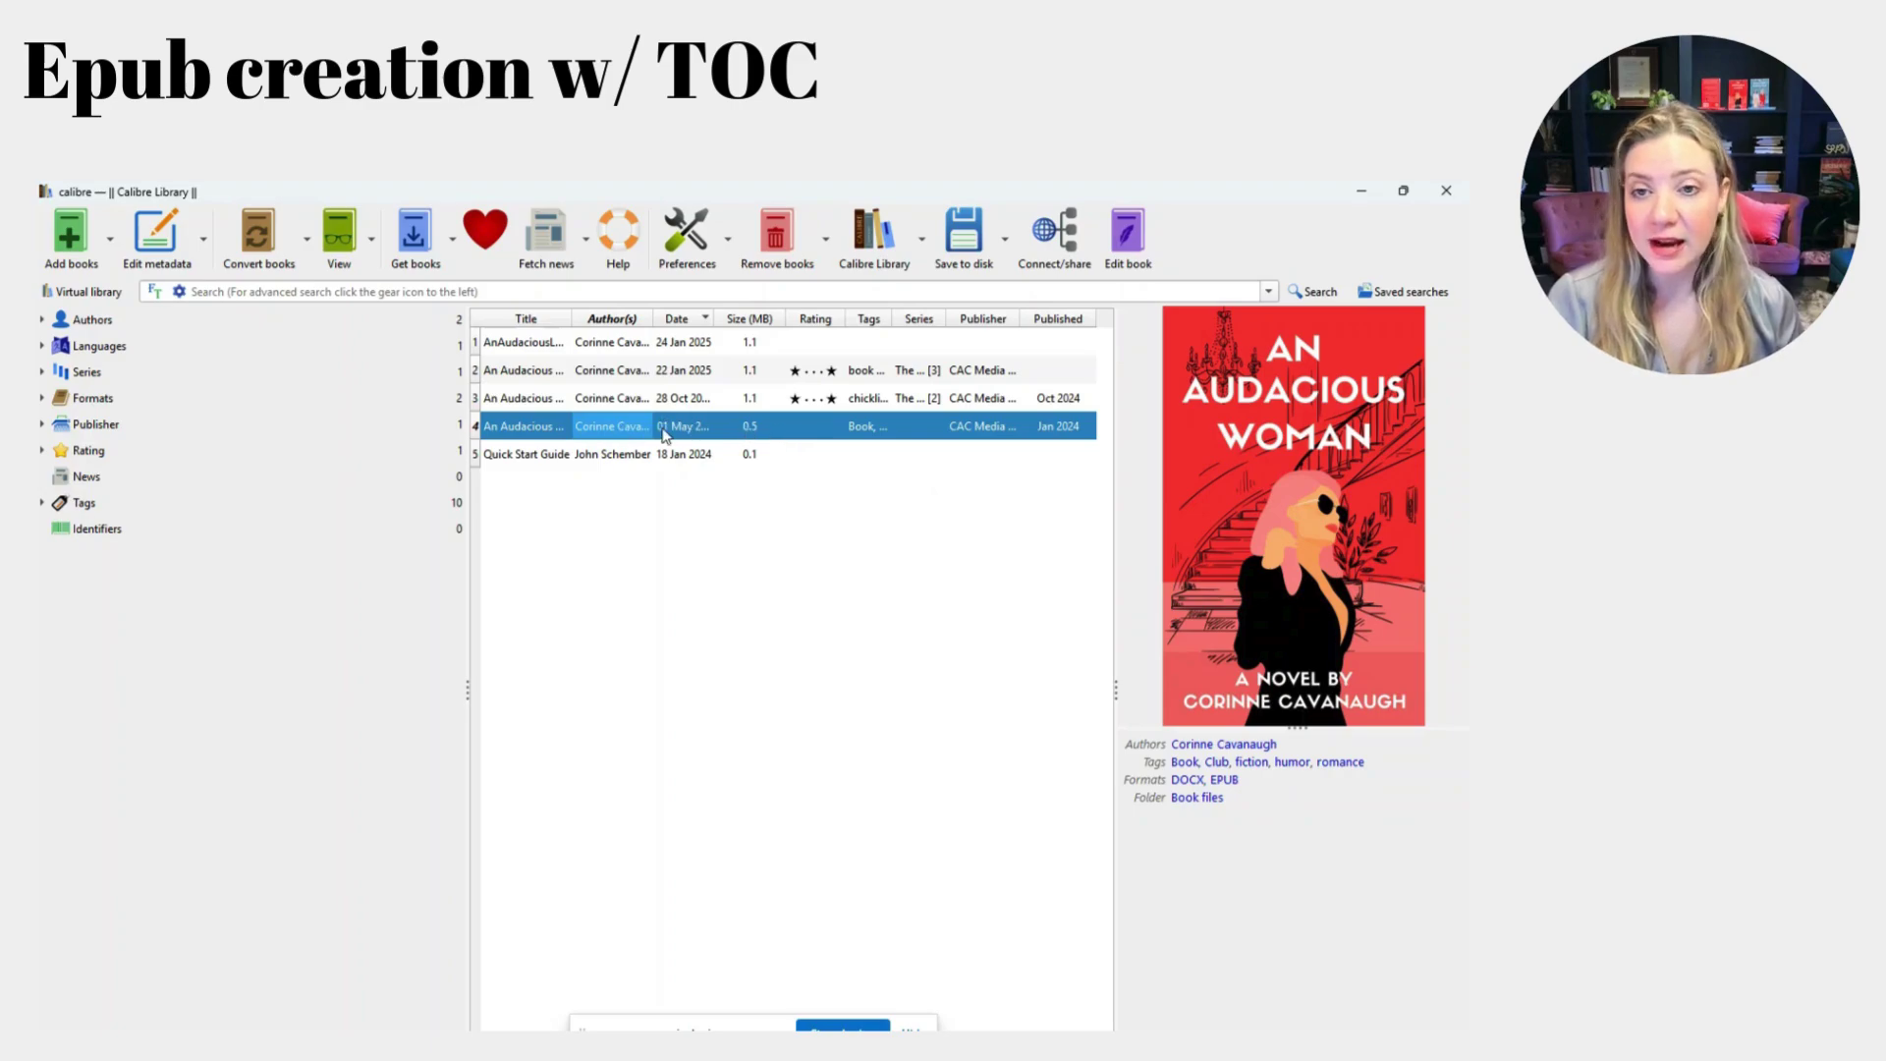
{"action": "left_click", "coordinate": [680, 343]}
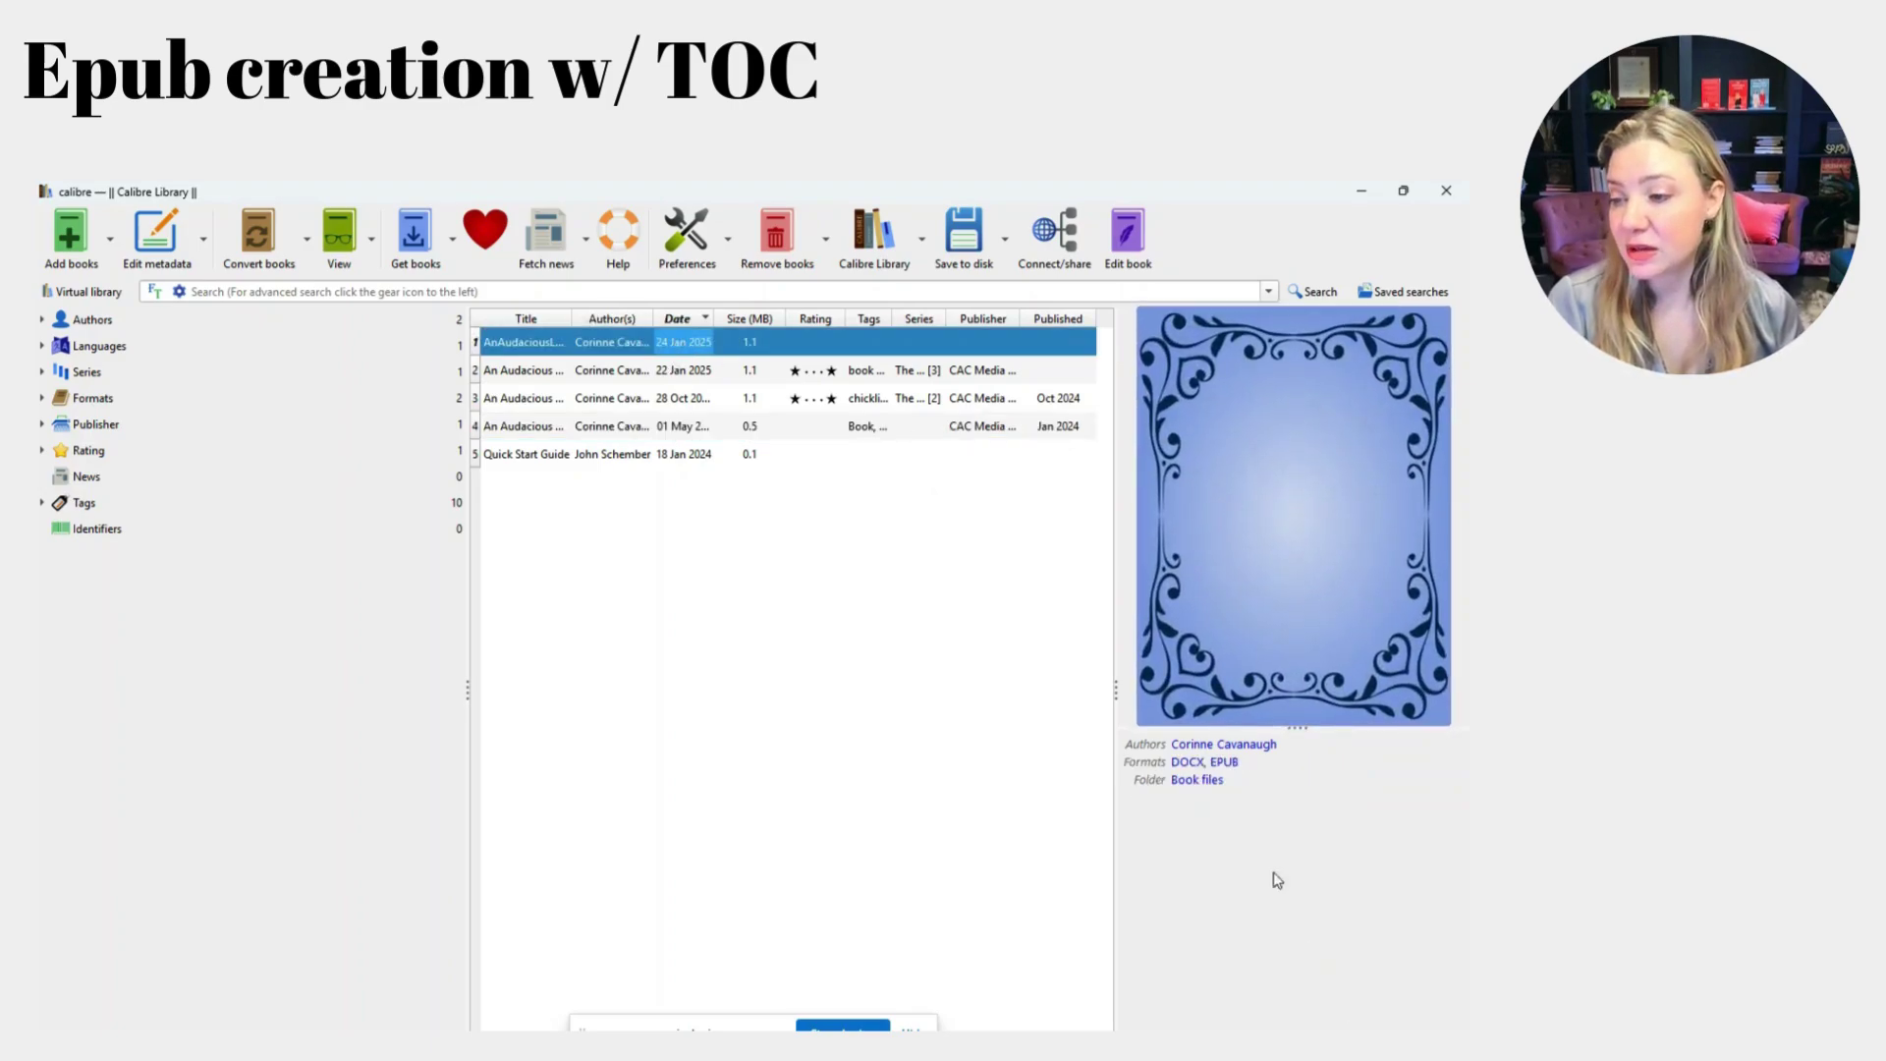
{"action": "mouse_move", "coordinate": [1239, 764]}
{"action": "left_mouse_down"}
{"action": "mouse_move", "coordinate": [1143, 767]}
{"action": "mouse_move", "coordinate": [1216, 769]}
{"action": "left_mouse_up"}
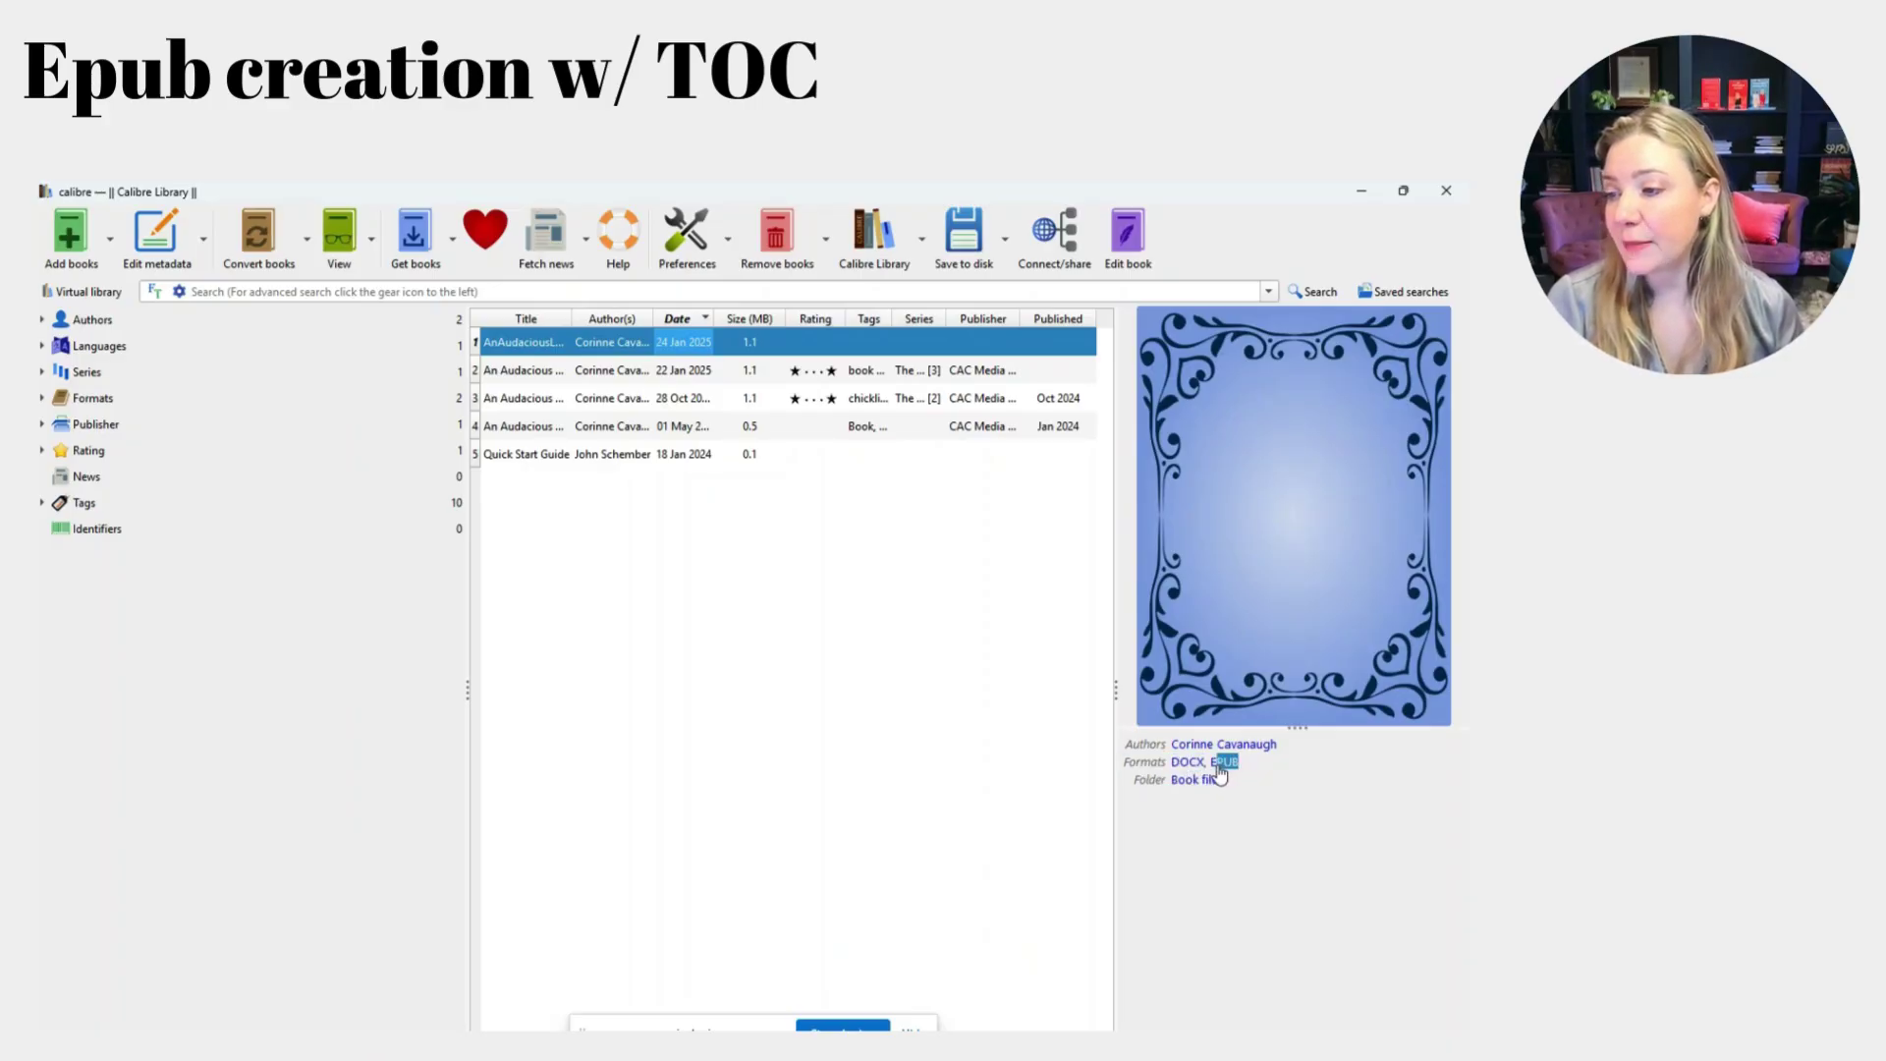
{"action": "left_click", "coordinate": [1272, 815]}
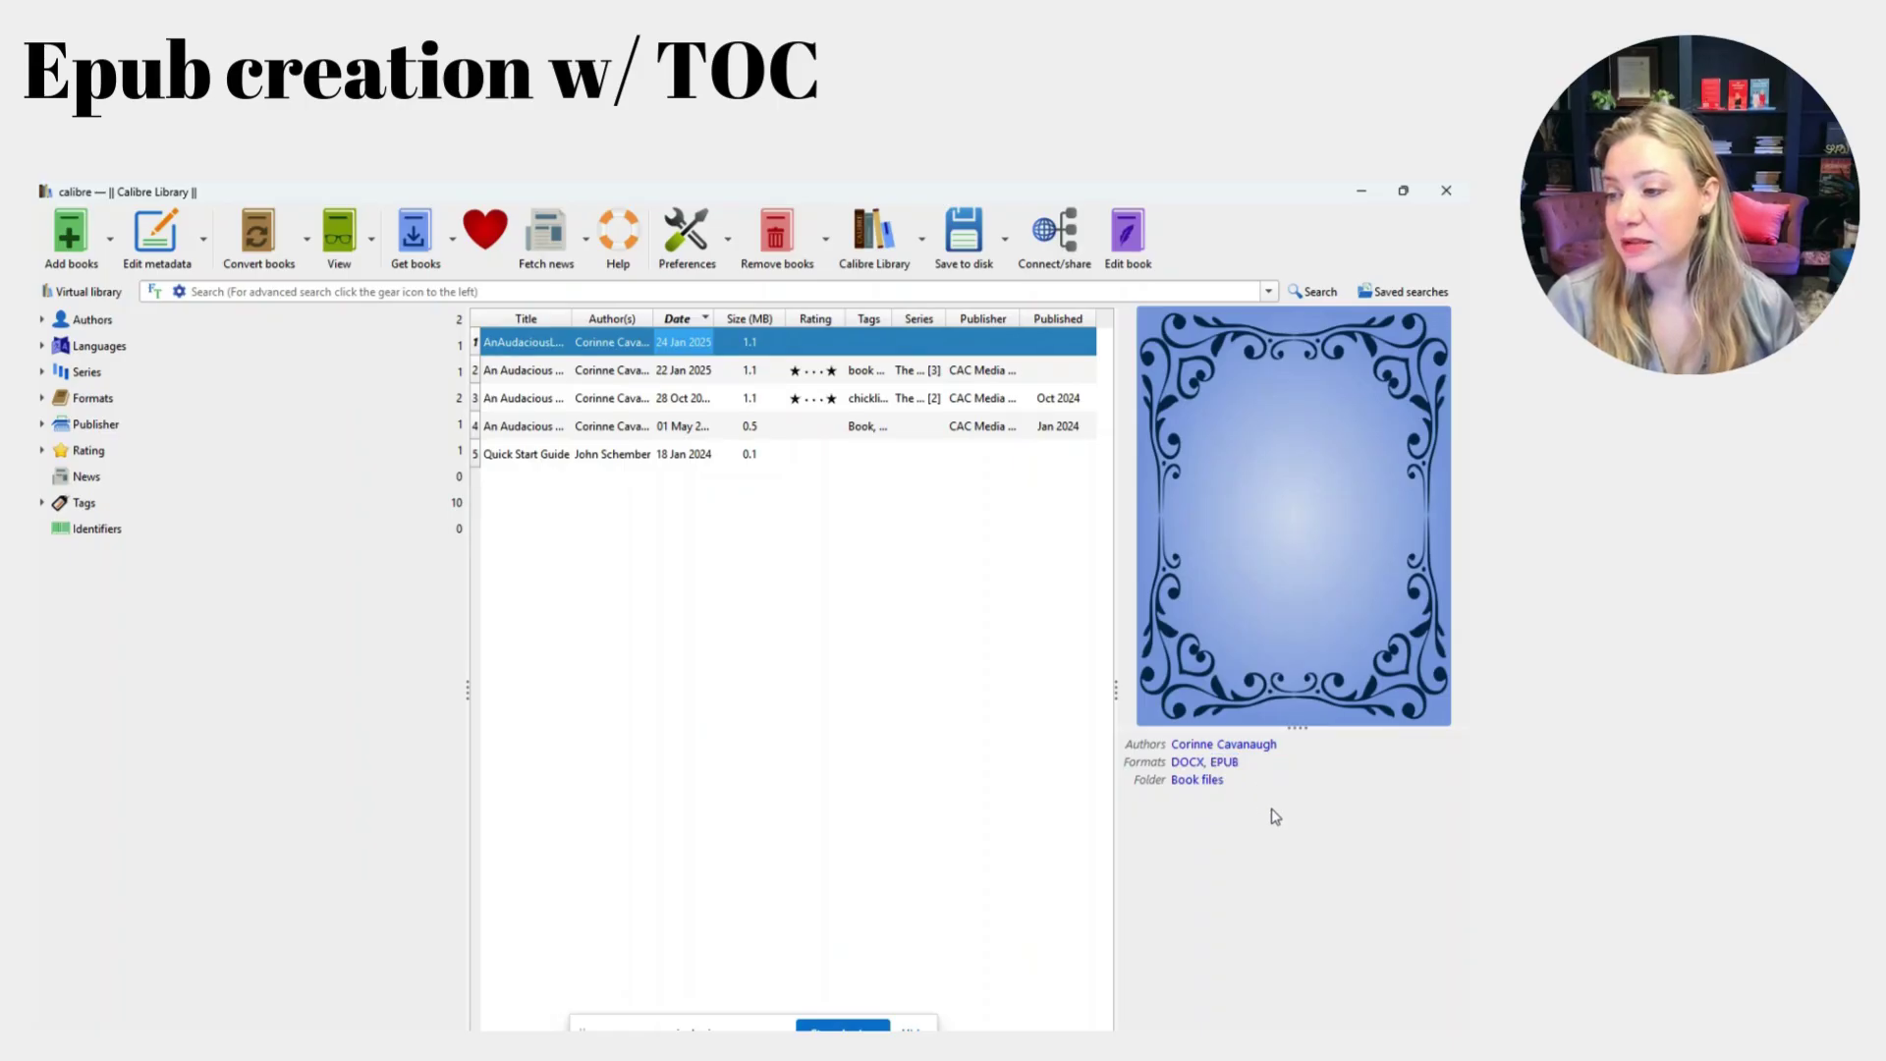
{"action": "left_click", "coordinate": [547, 351]}
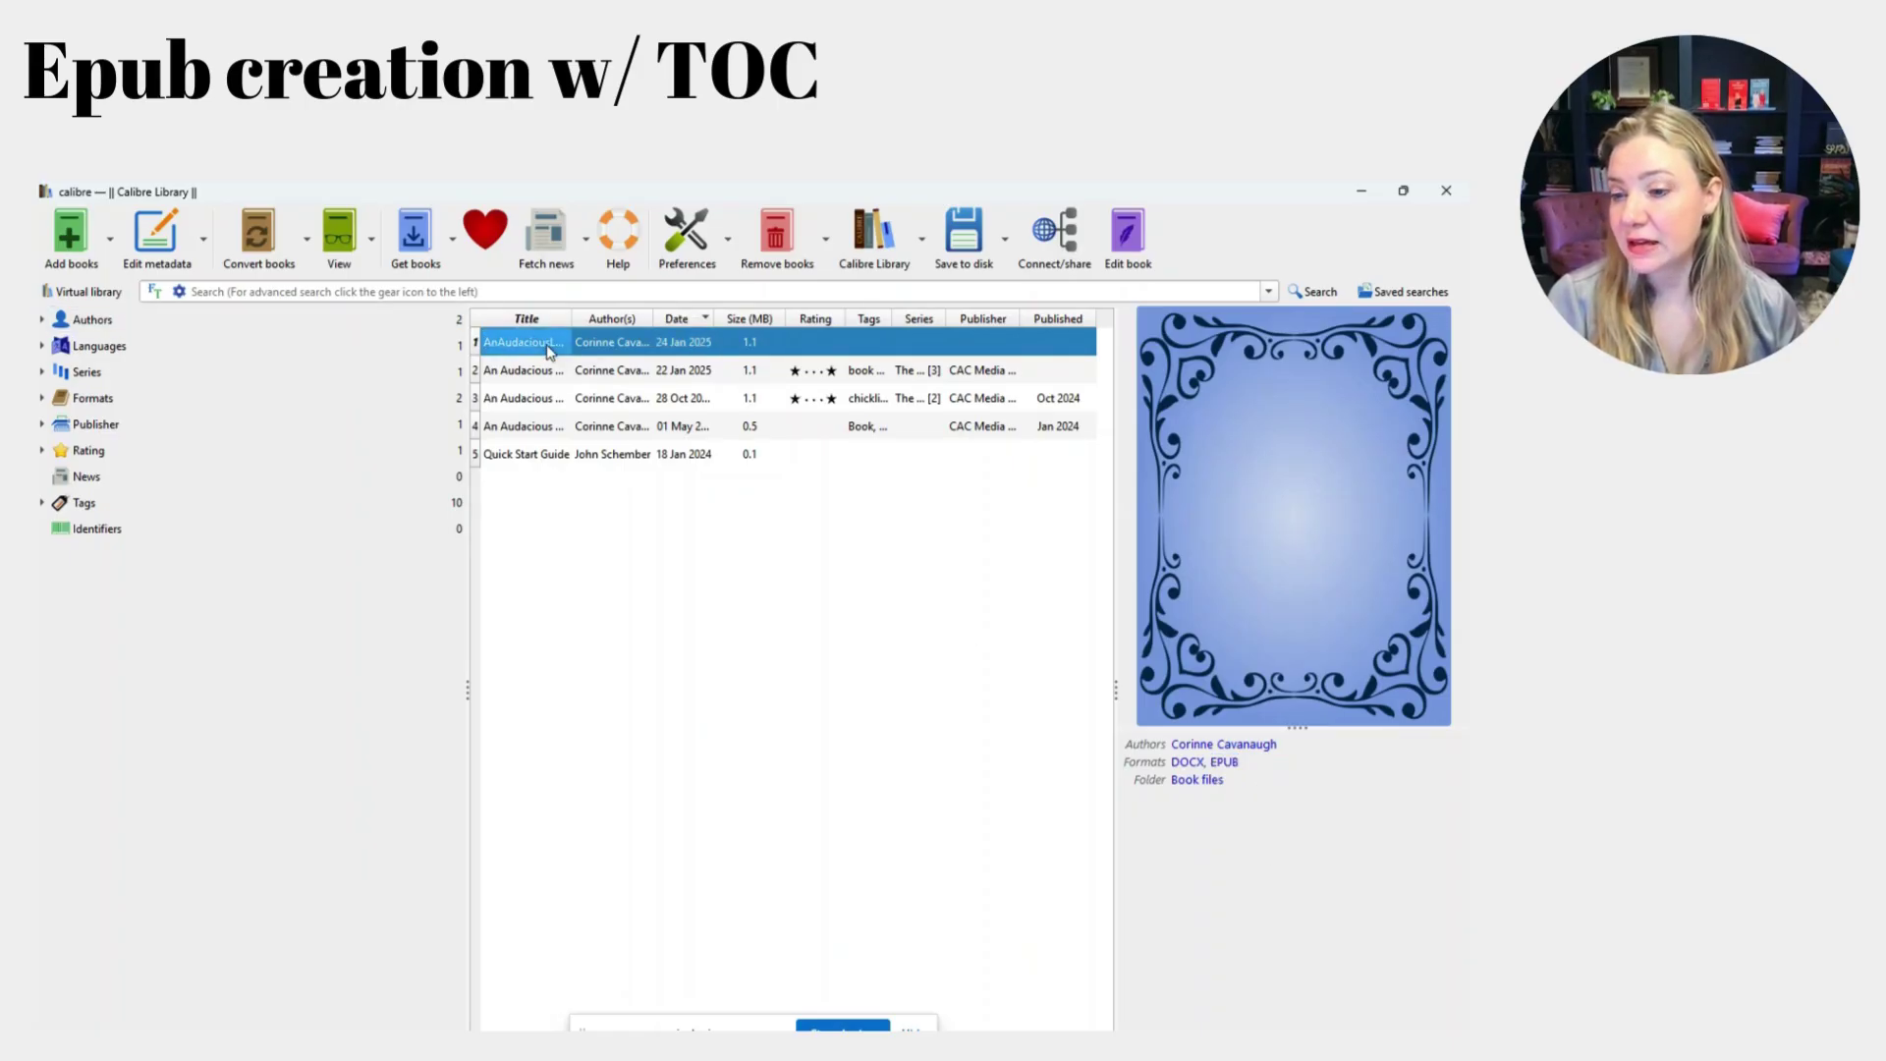
{"action": "left_click", "coordinate": [606, 428]}
{"action": "left_click", "coordinate": [620, 346]}
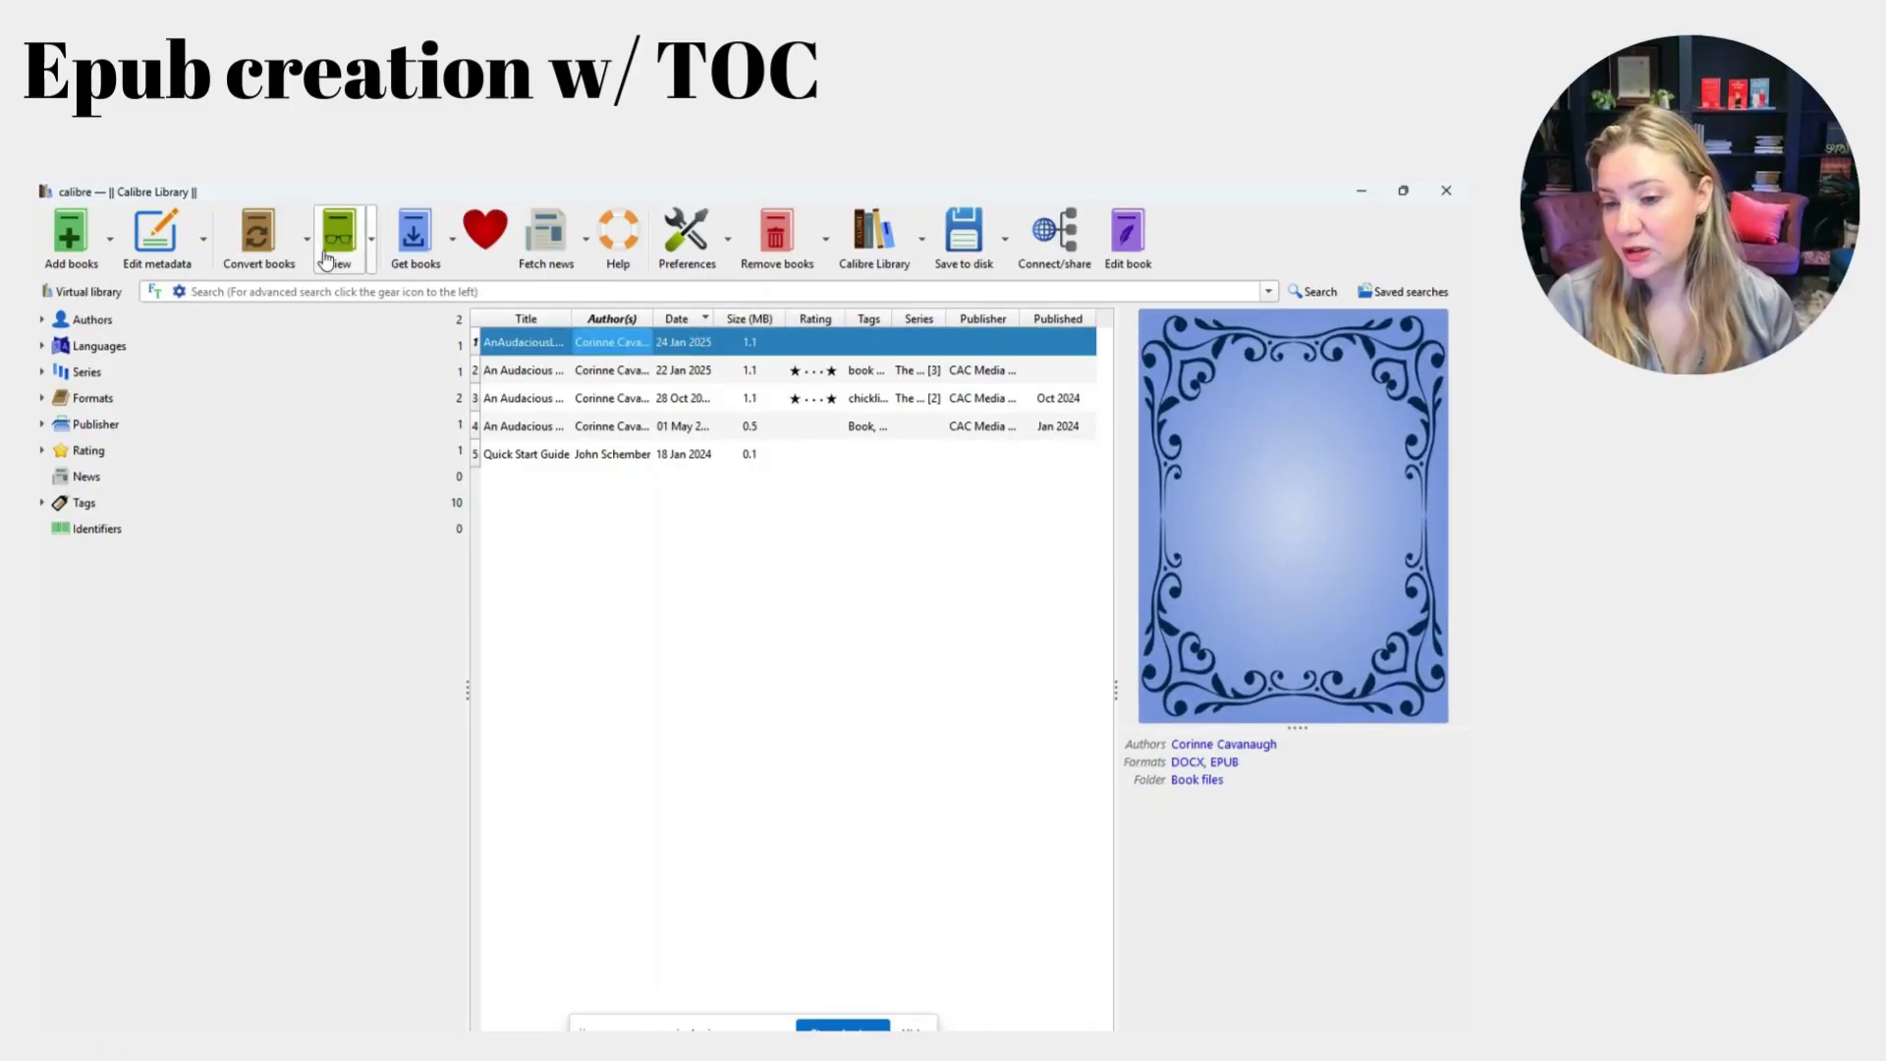
{"action": "left_click", "coordinate": [254, 255]}
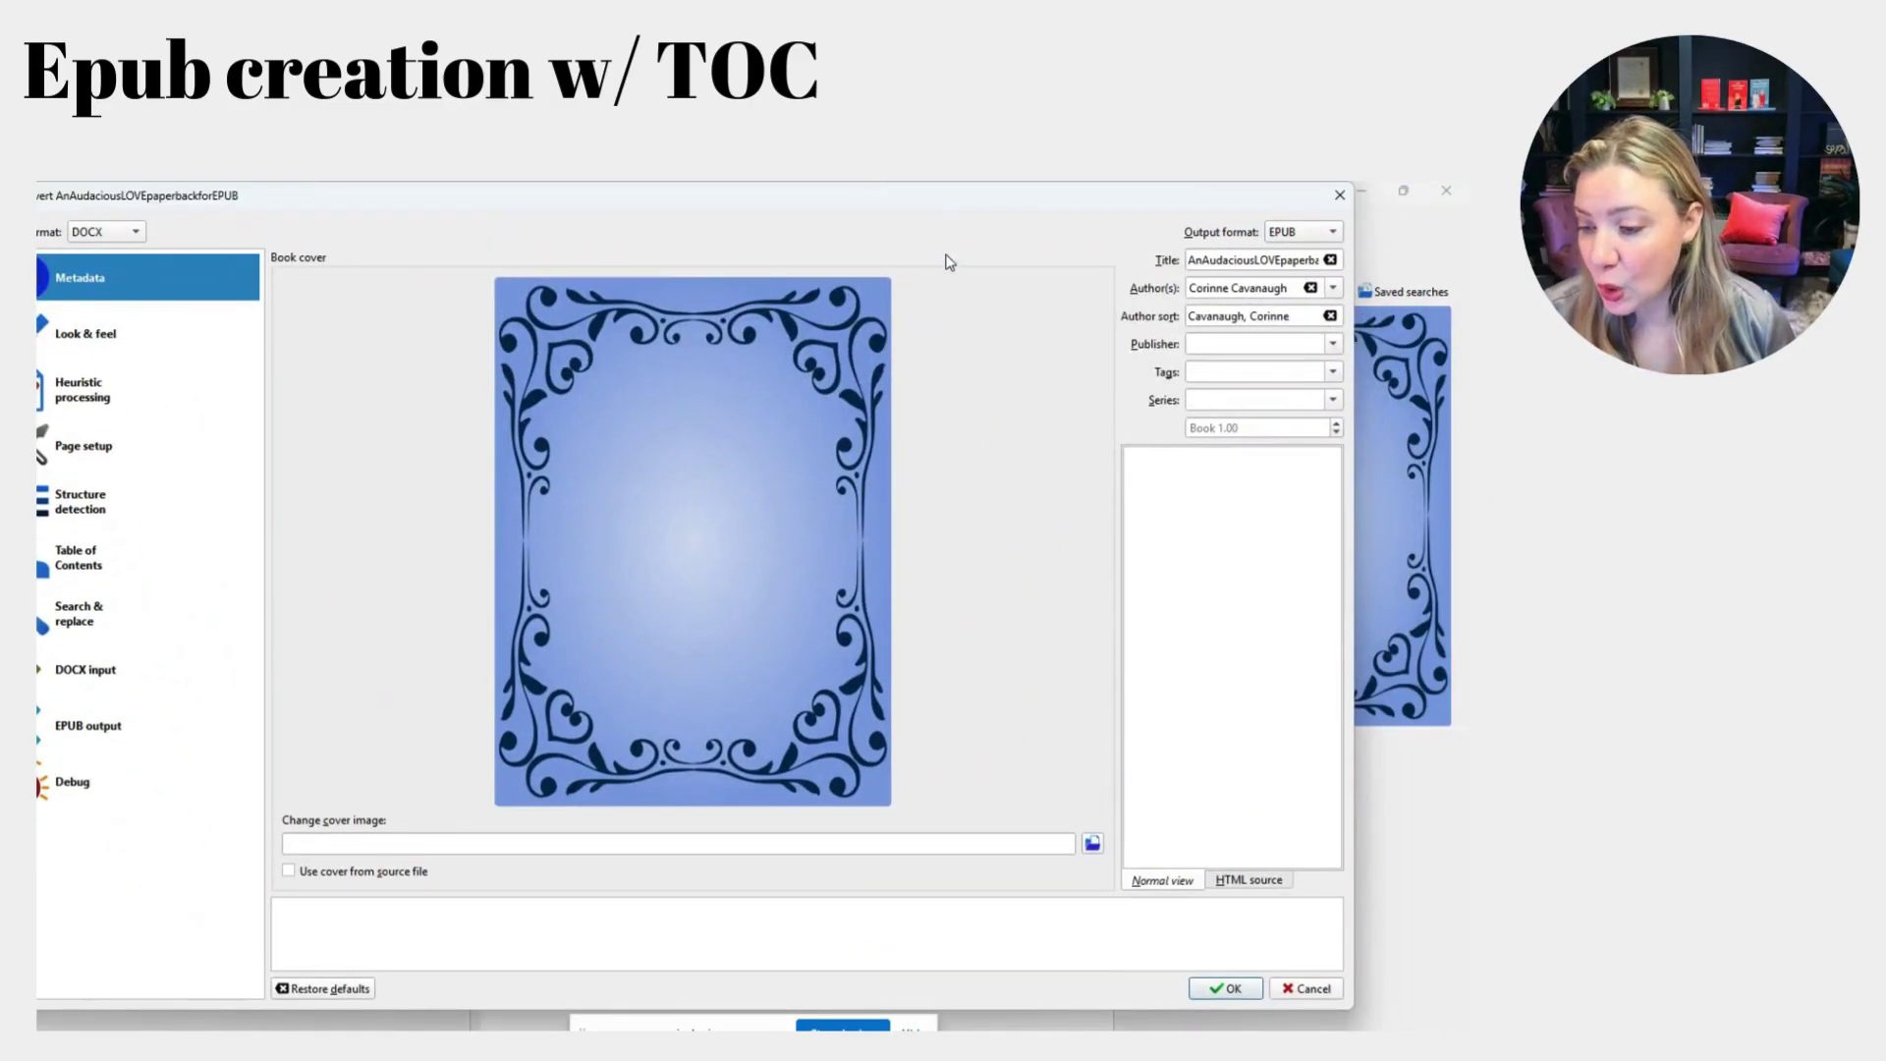
{"action": "left_click_drag", "start_coordinate": [923, 206], "coordinate": [992, 236]}
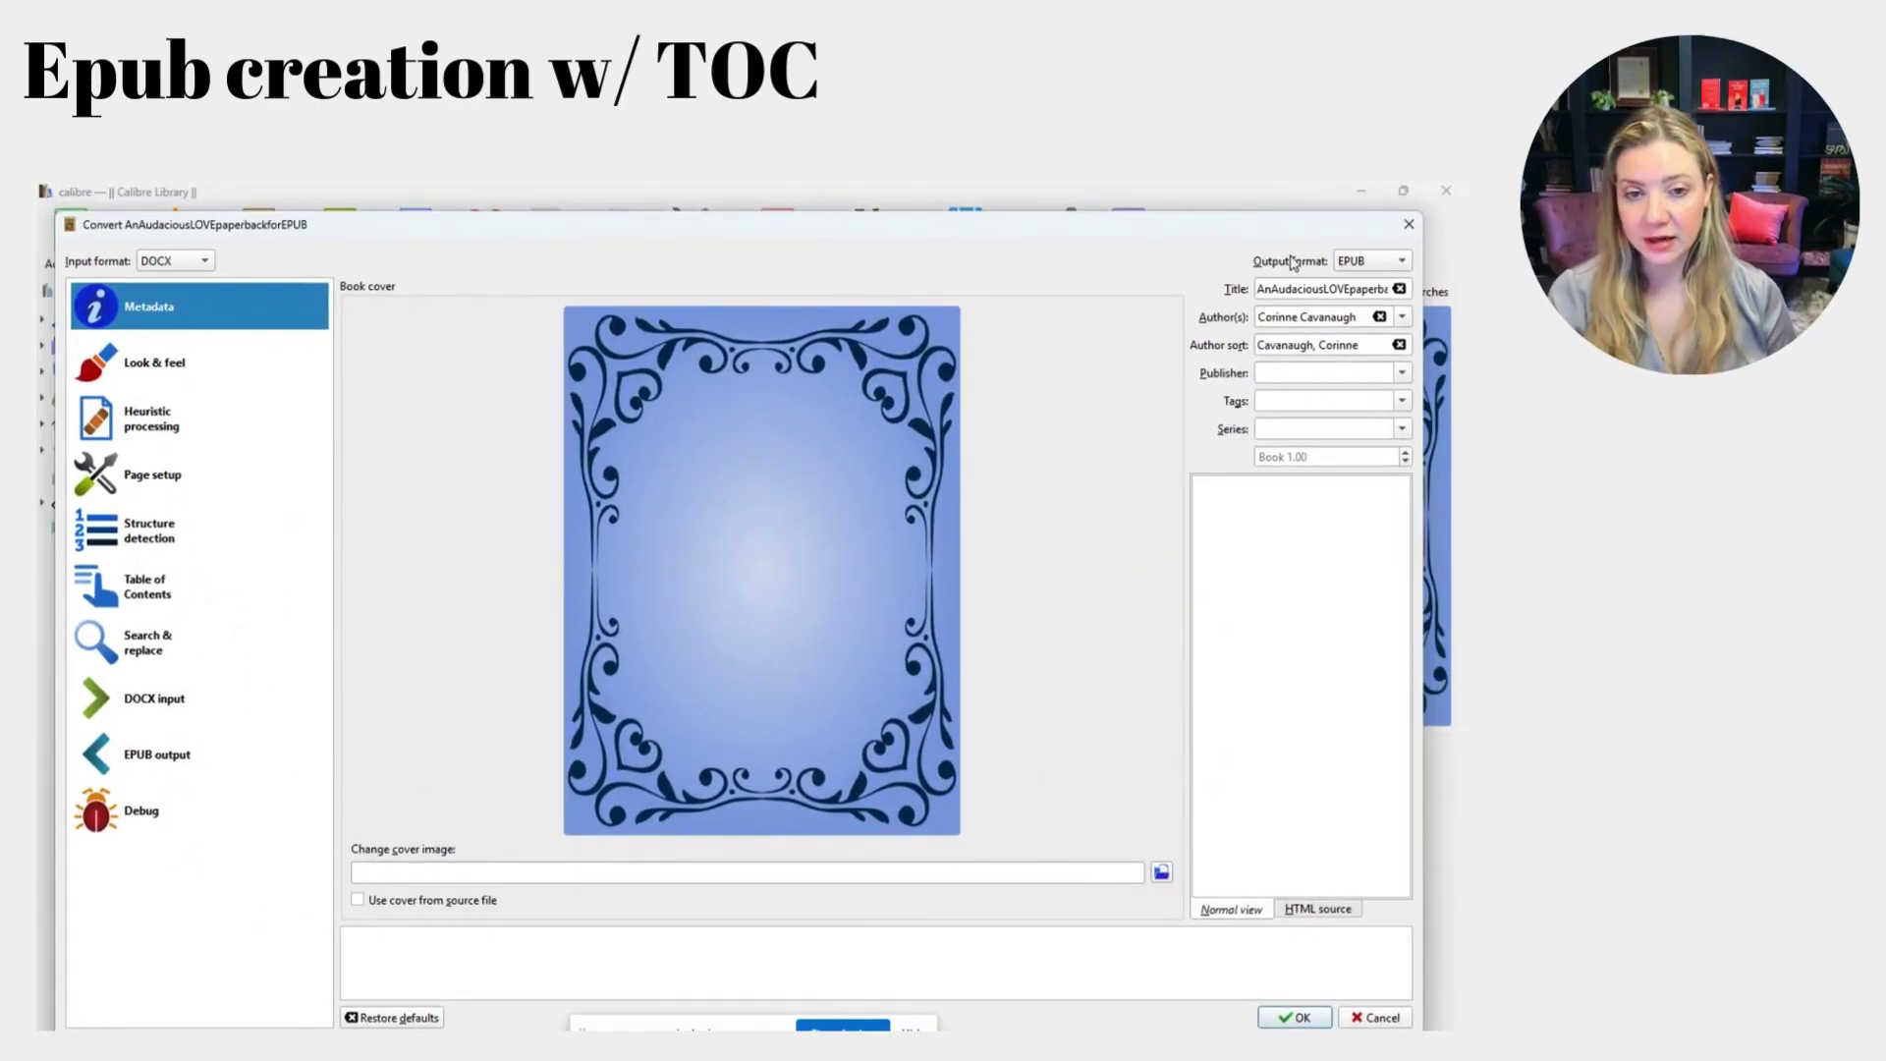
{"action": "left_click", "coordinate": [1366, 1021]}
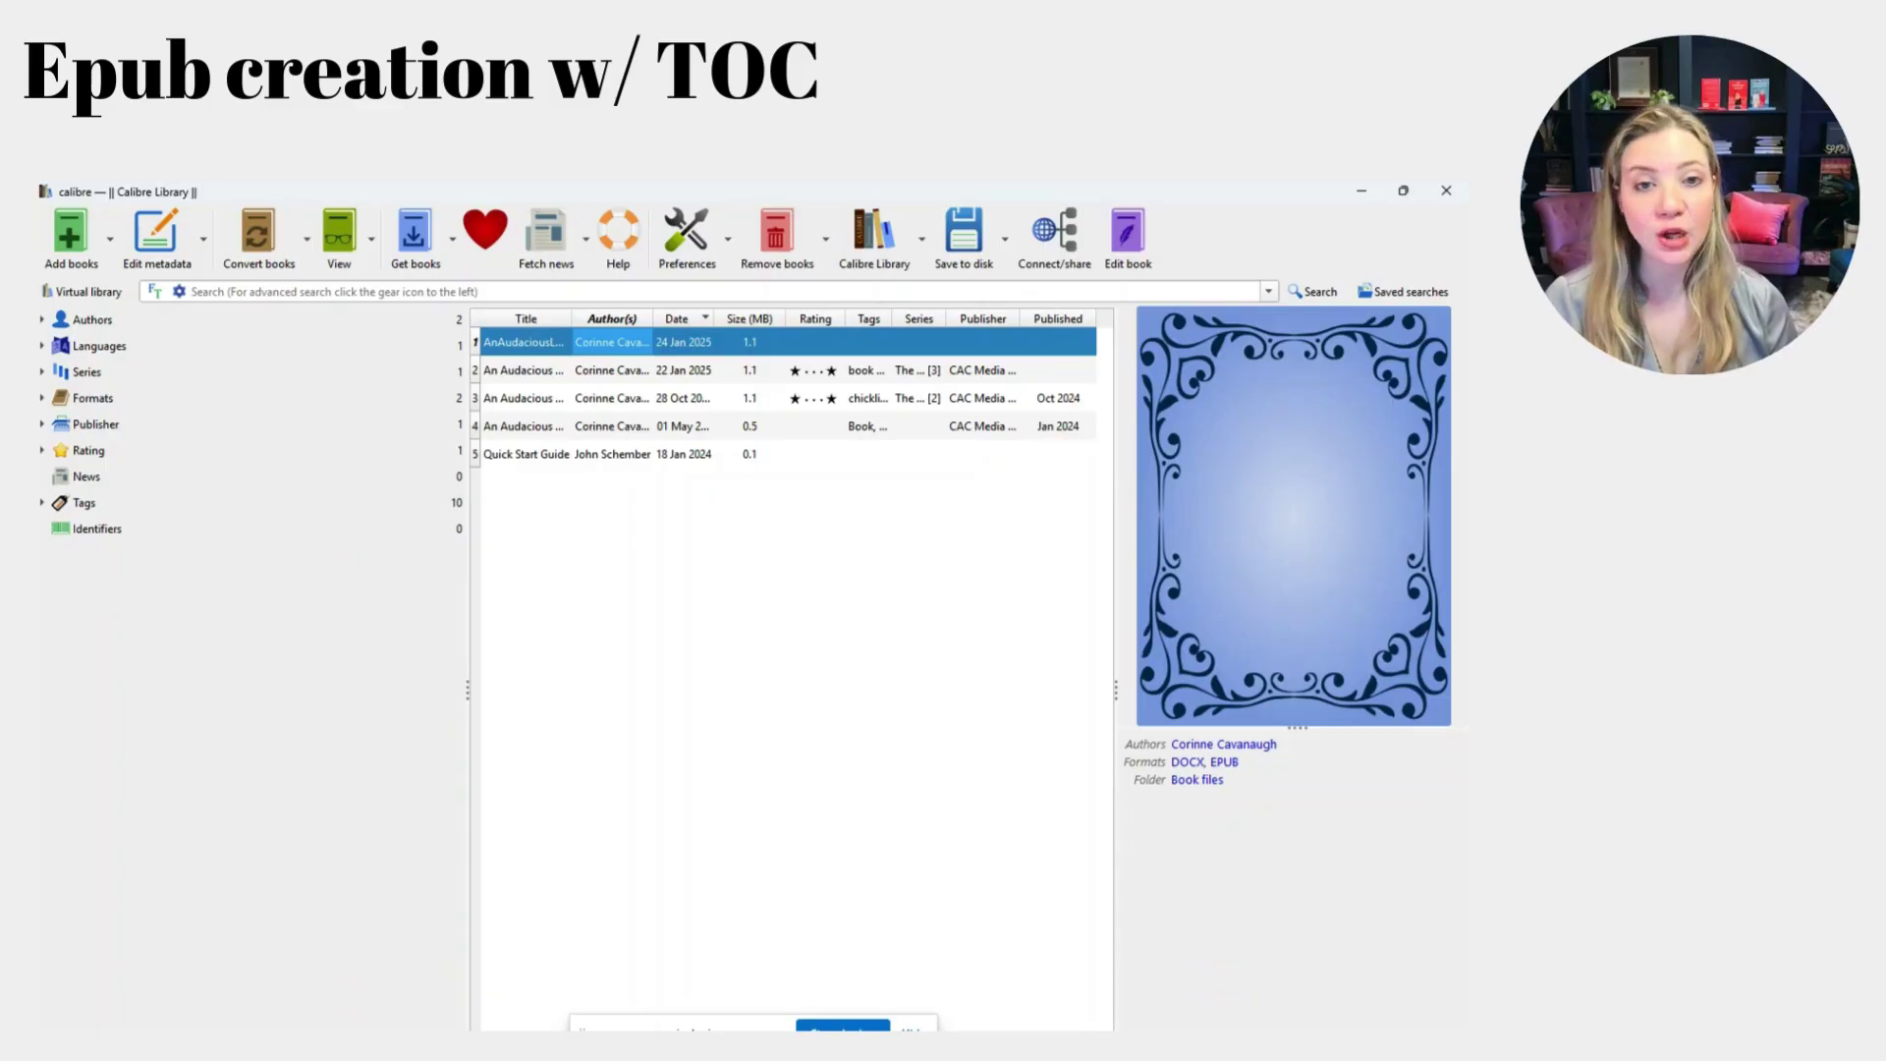
Open the manuscript's EPUB in calibre's book editor with Edit book.
{"action": "left_click_drag", "start_coordinate": [1242, 764], "coordinate": [1124, 765]}
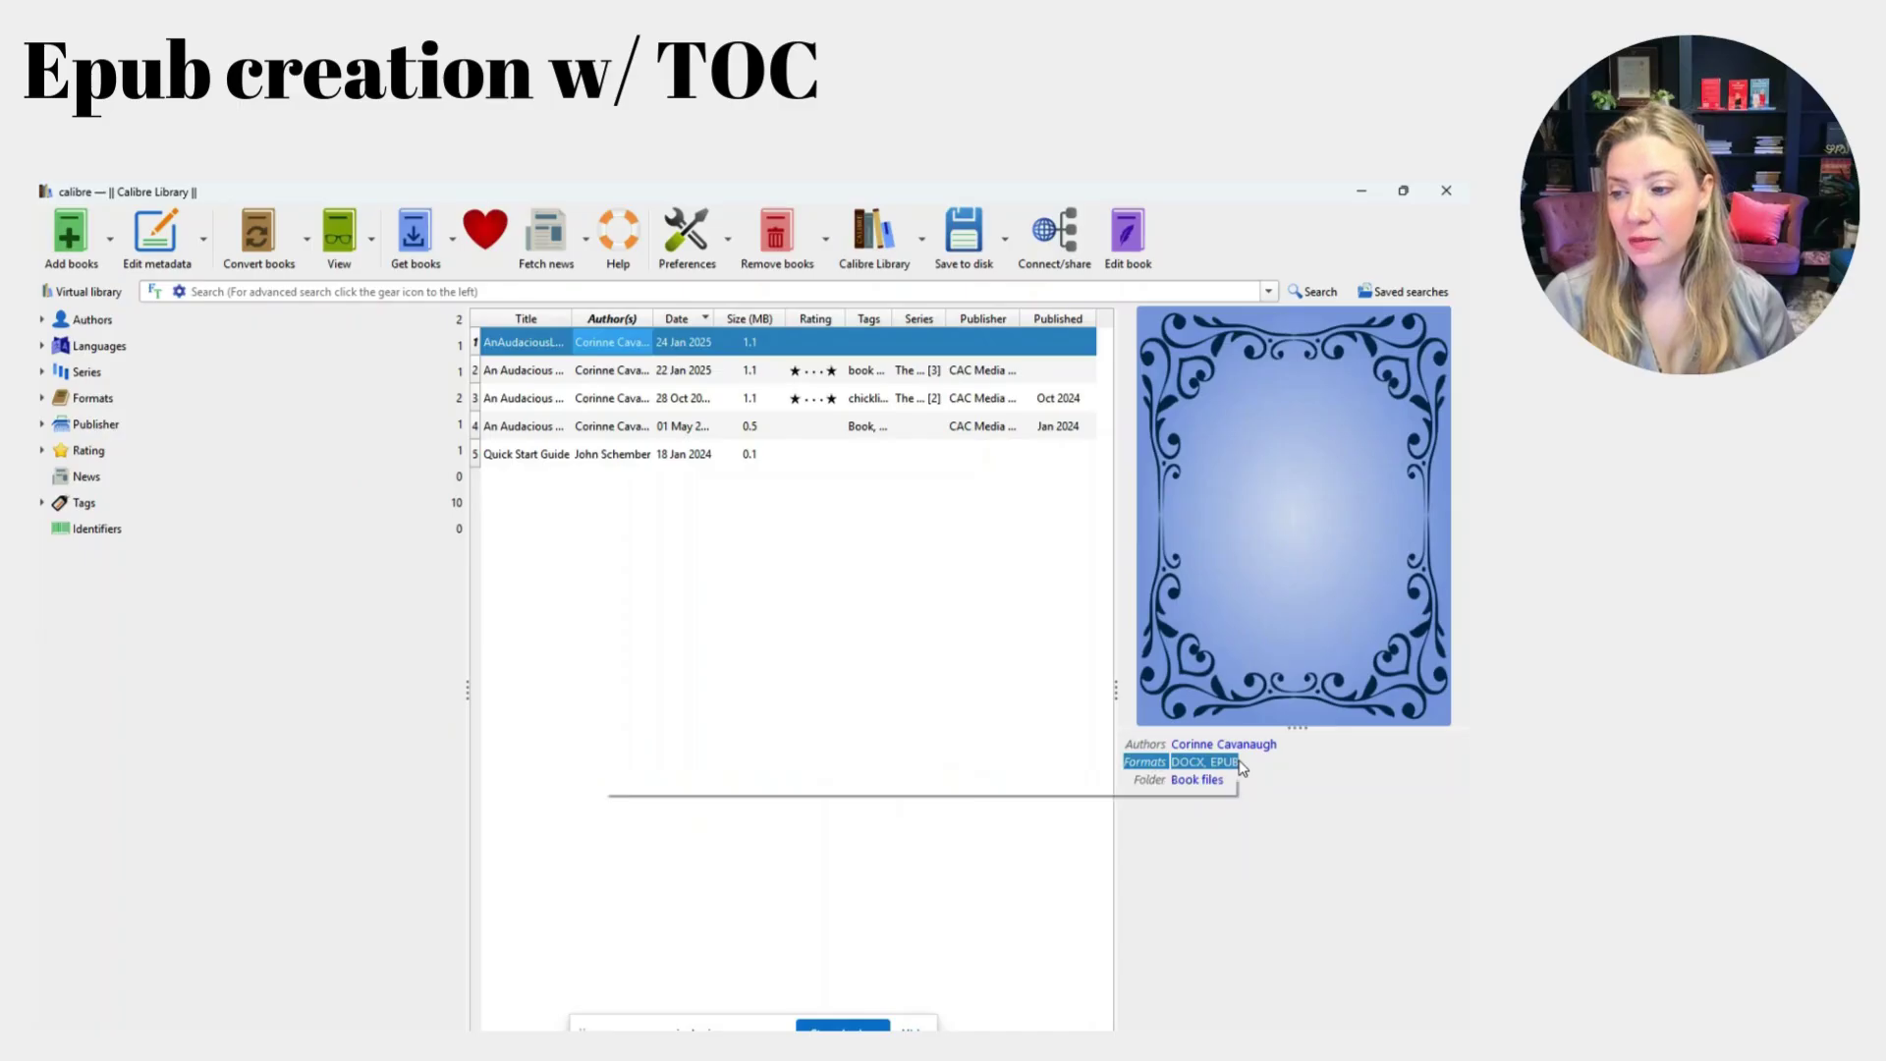
{"action": "left_click", "coordinate": [1277, 776]}
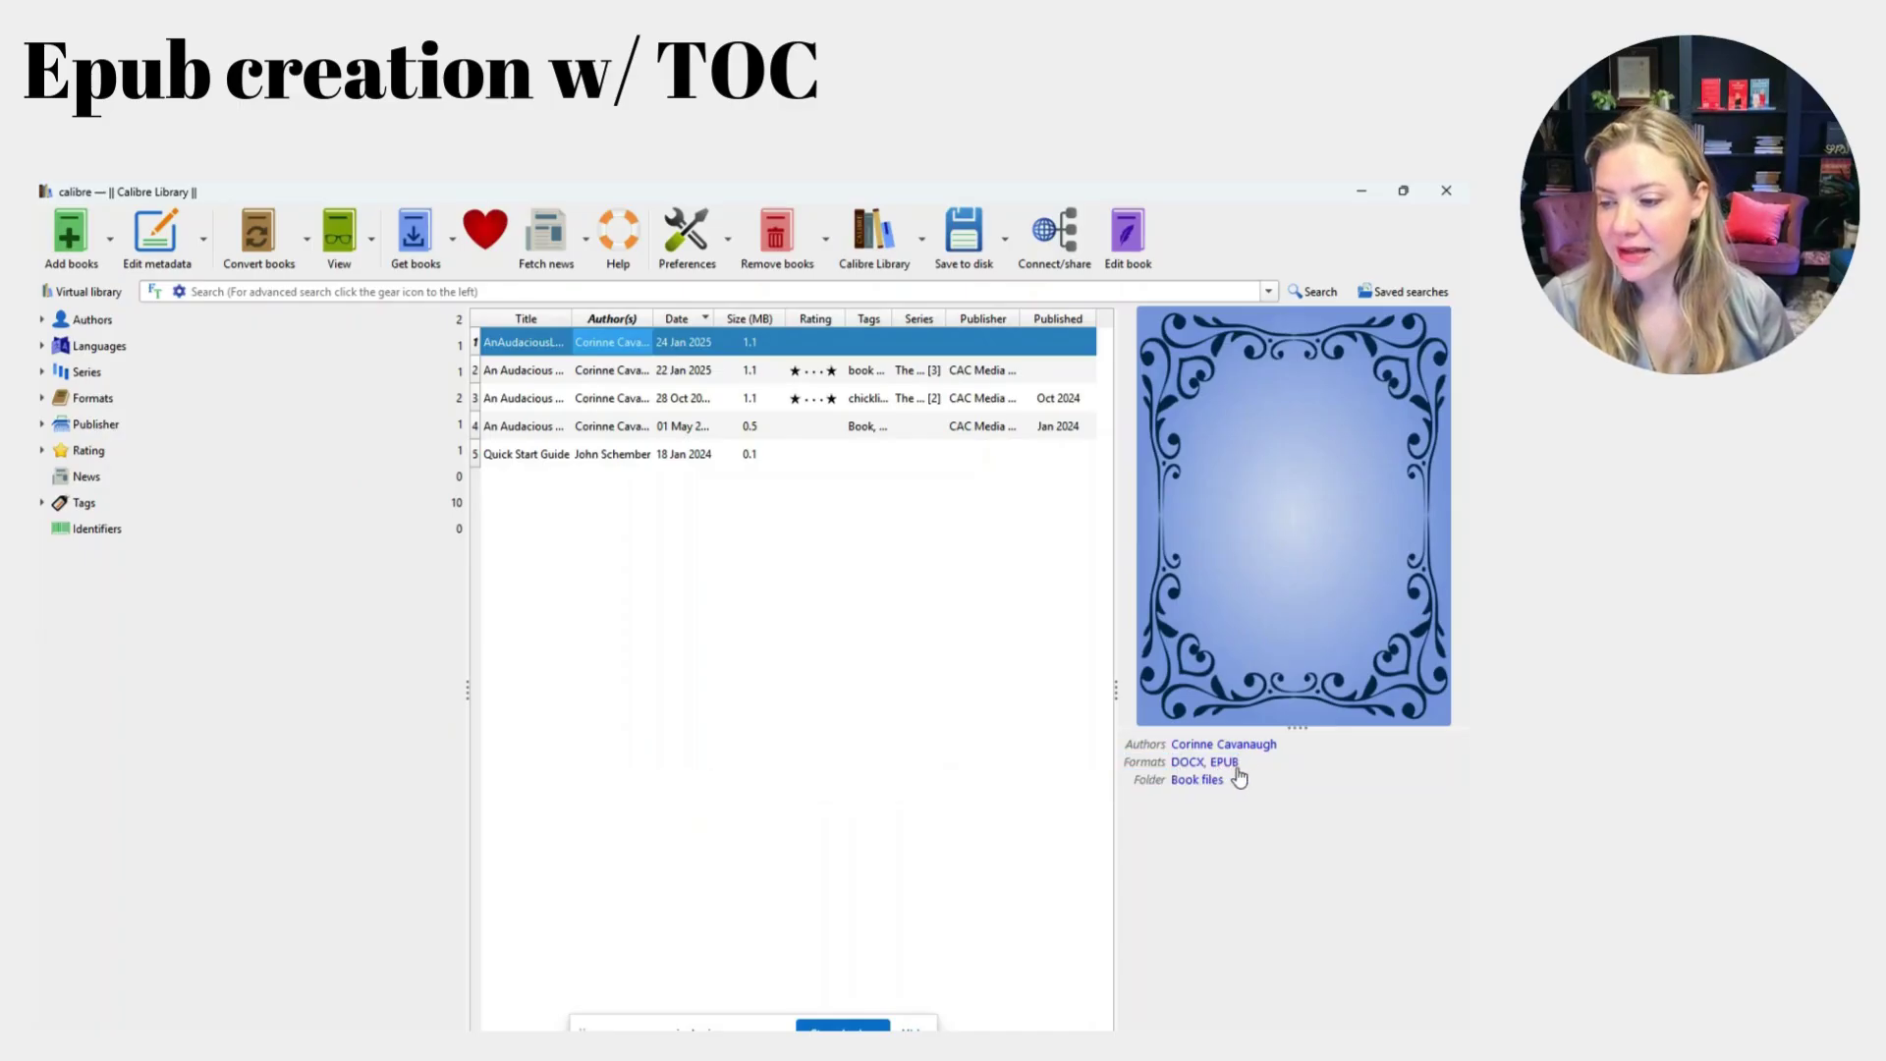
{"action": "right_click", "coordinate": [547, 350]}
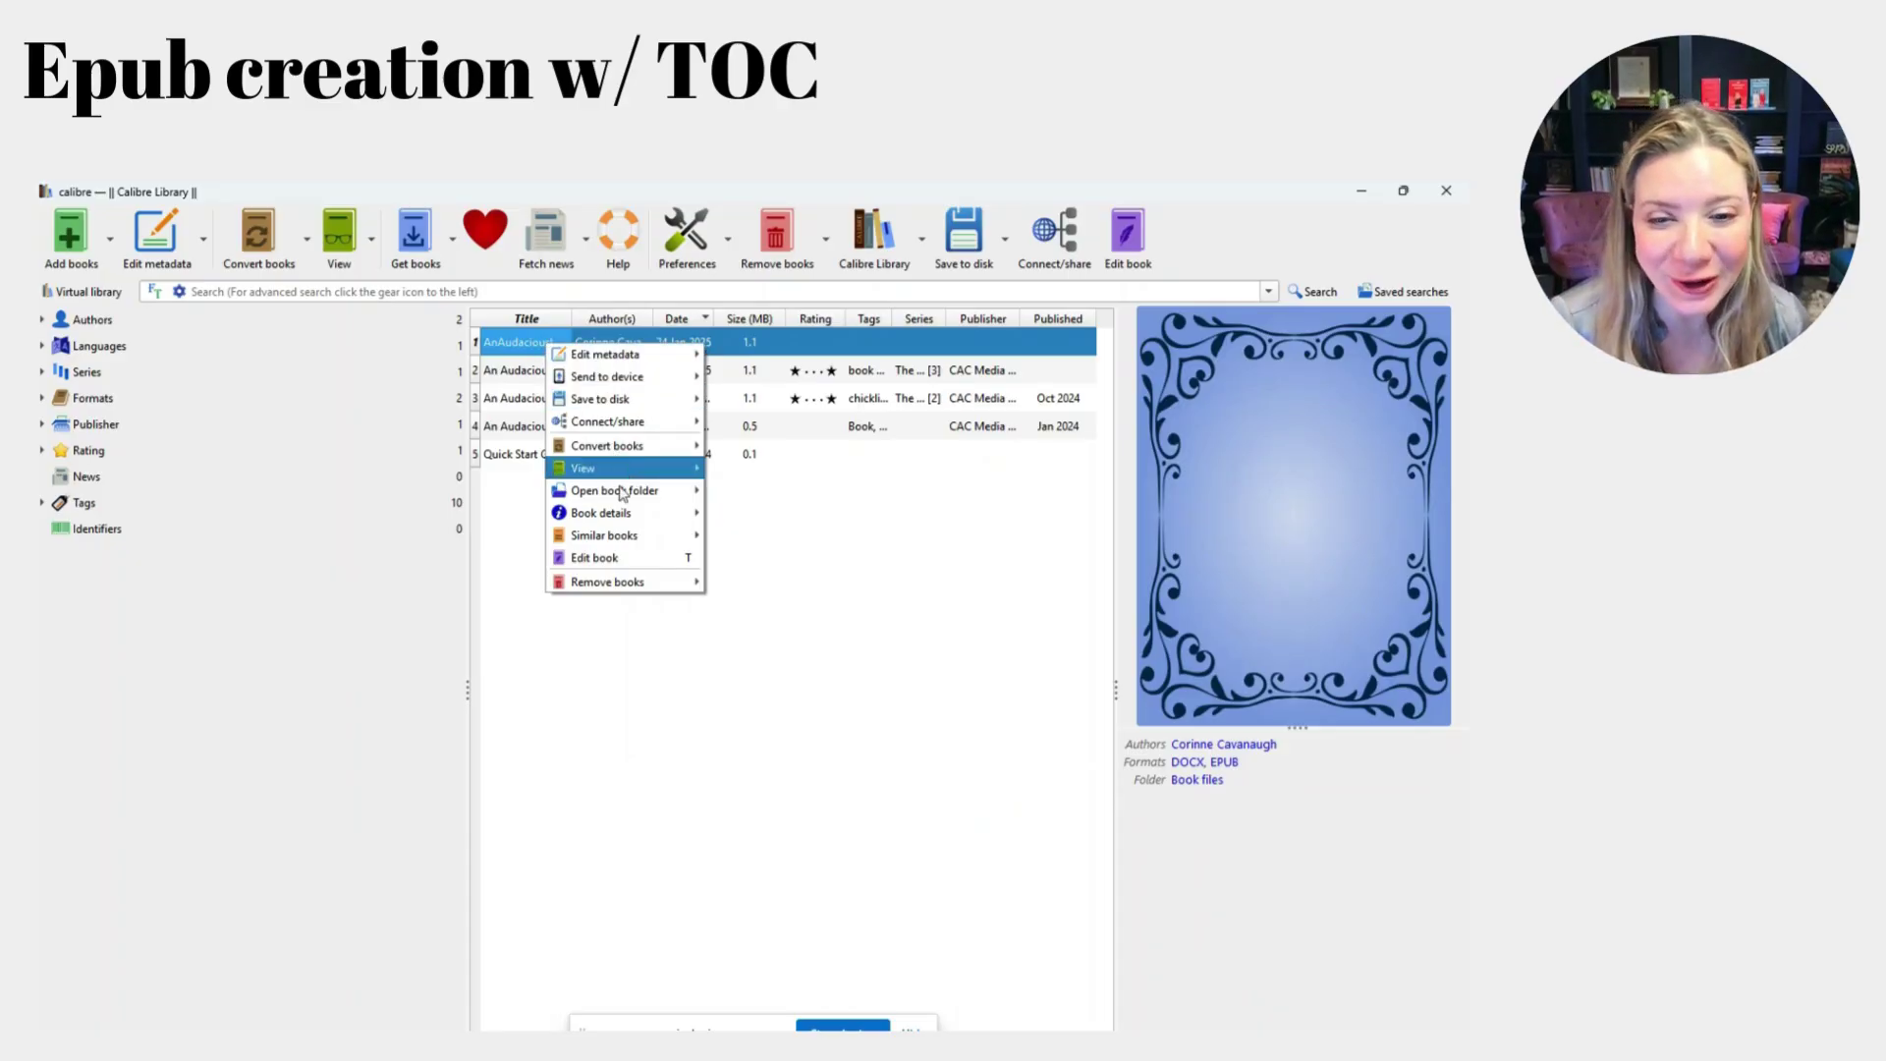
{"action": "left_click", "coordinate": [638, 558]}
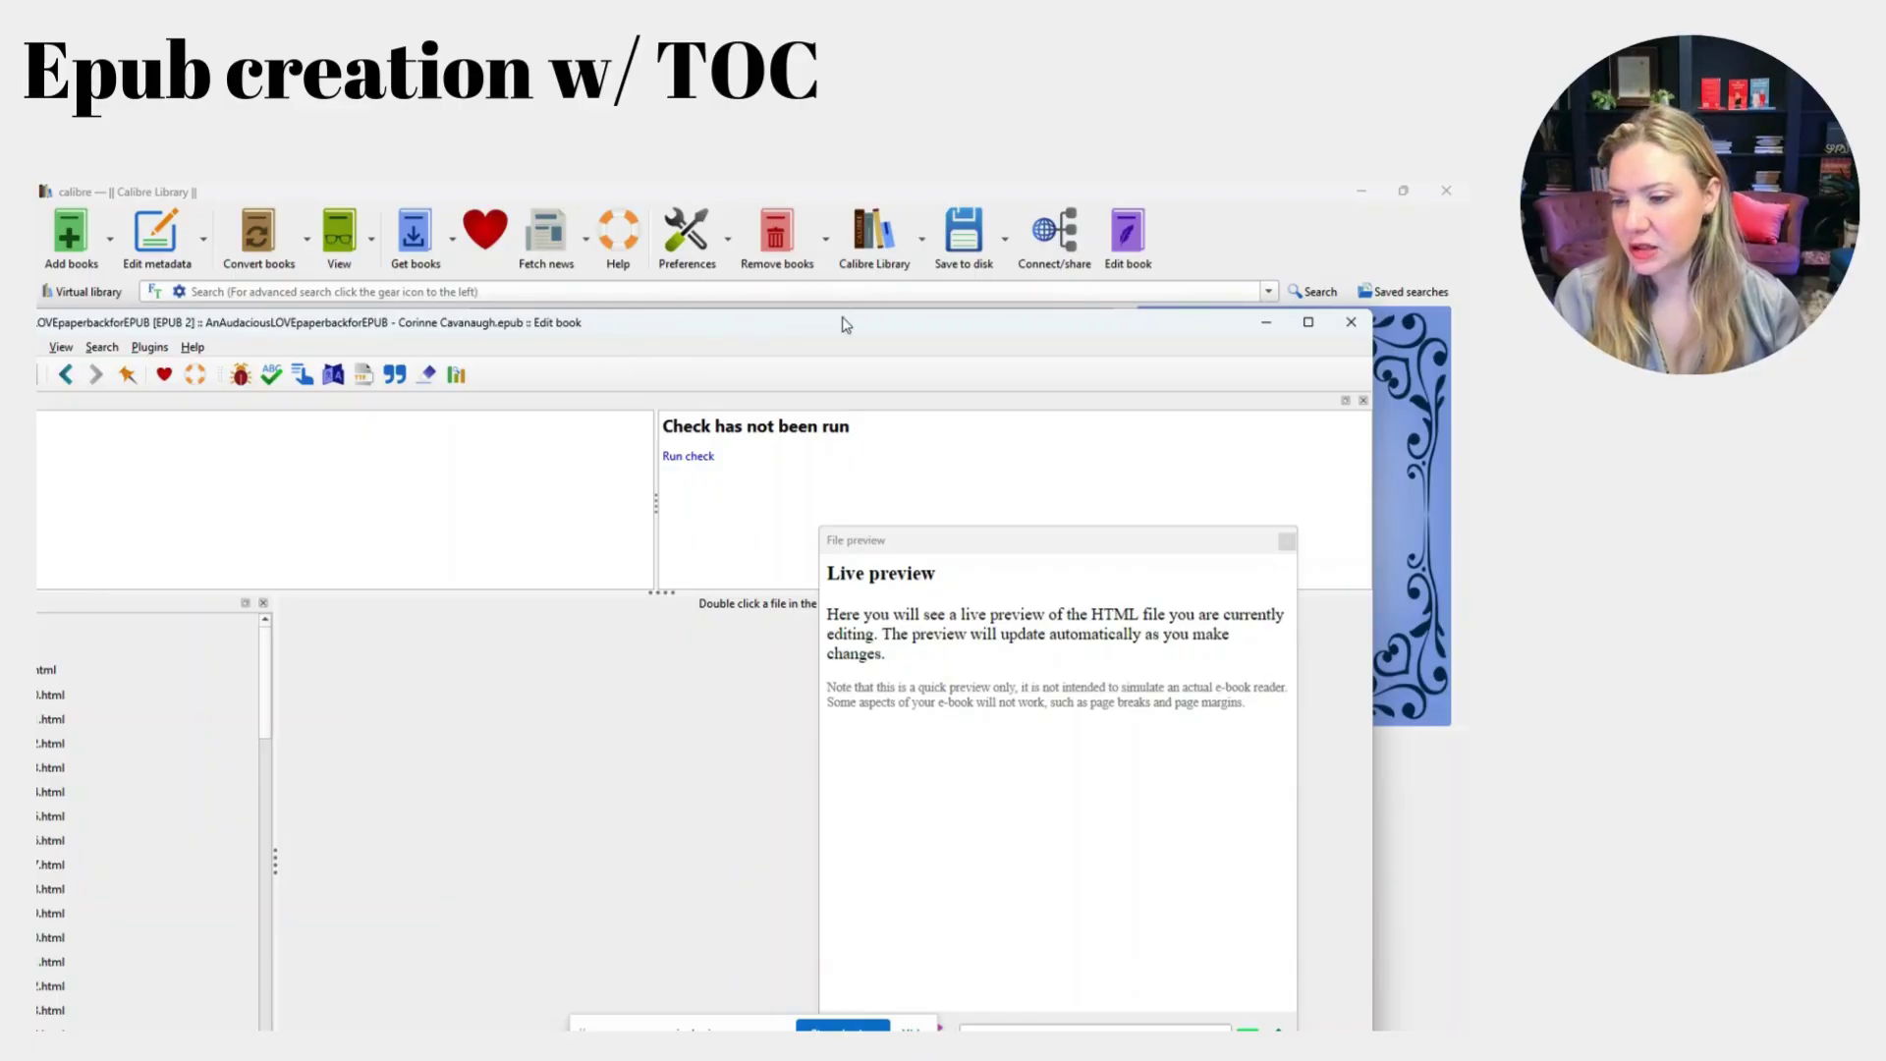
Resize and reposition the book editor window to fit the screen.
{"action": "left_click_drag", "start_coordinate": [828, 332], "coordinate": [918, 234]}
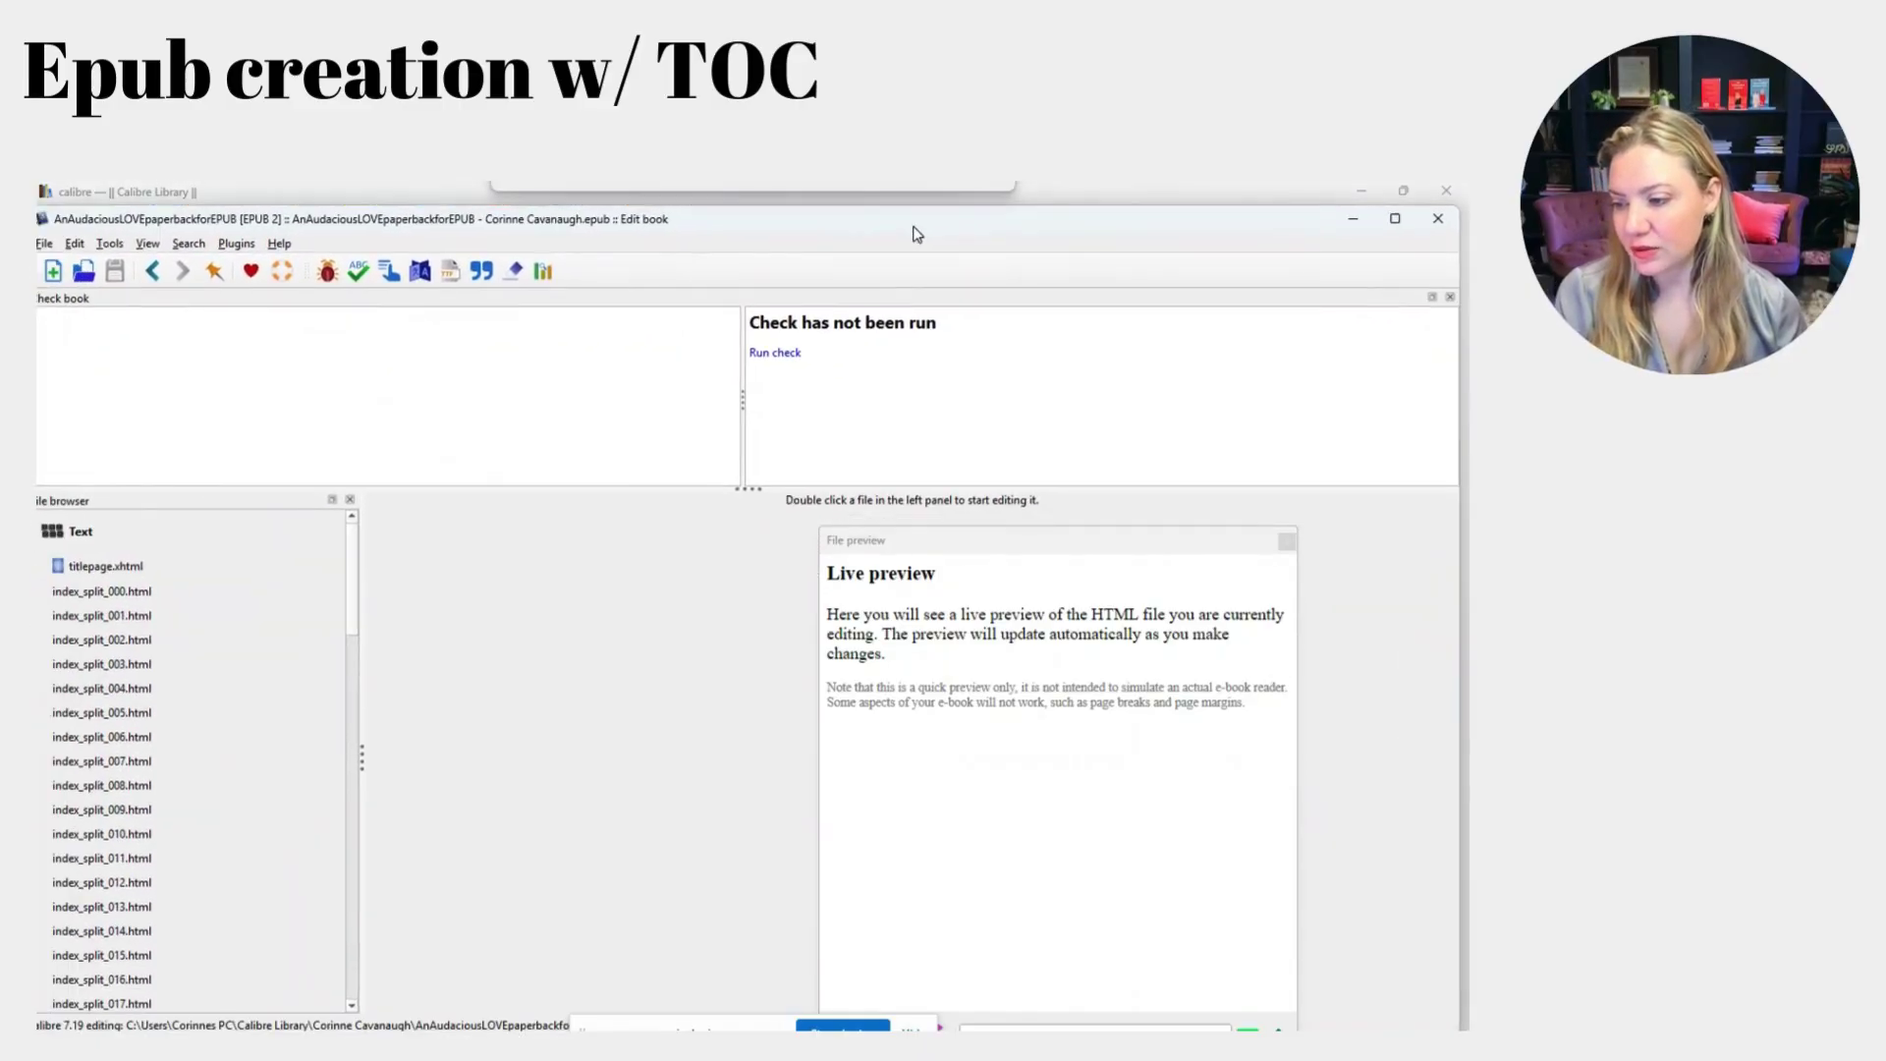
{"action": "left_click_drag", "start_coordinate": [1459, 256], "coordinate": [1394, 256]}
{"action": "left_click_drag", "start_coordinate": [1087, 219], "coordinate": [1143, 232]}
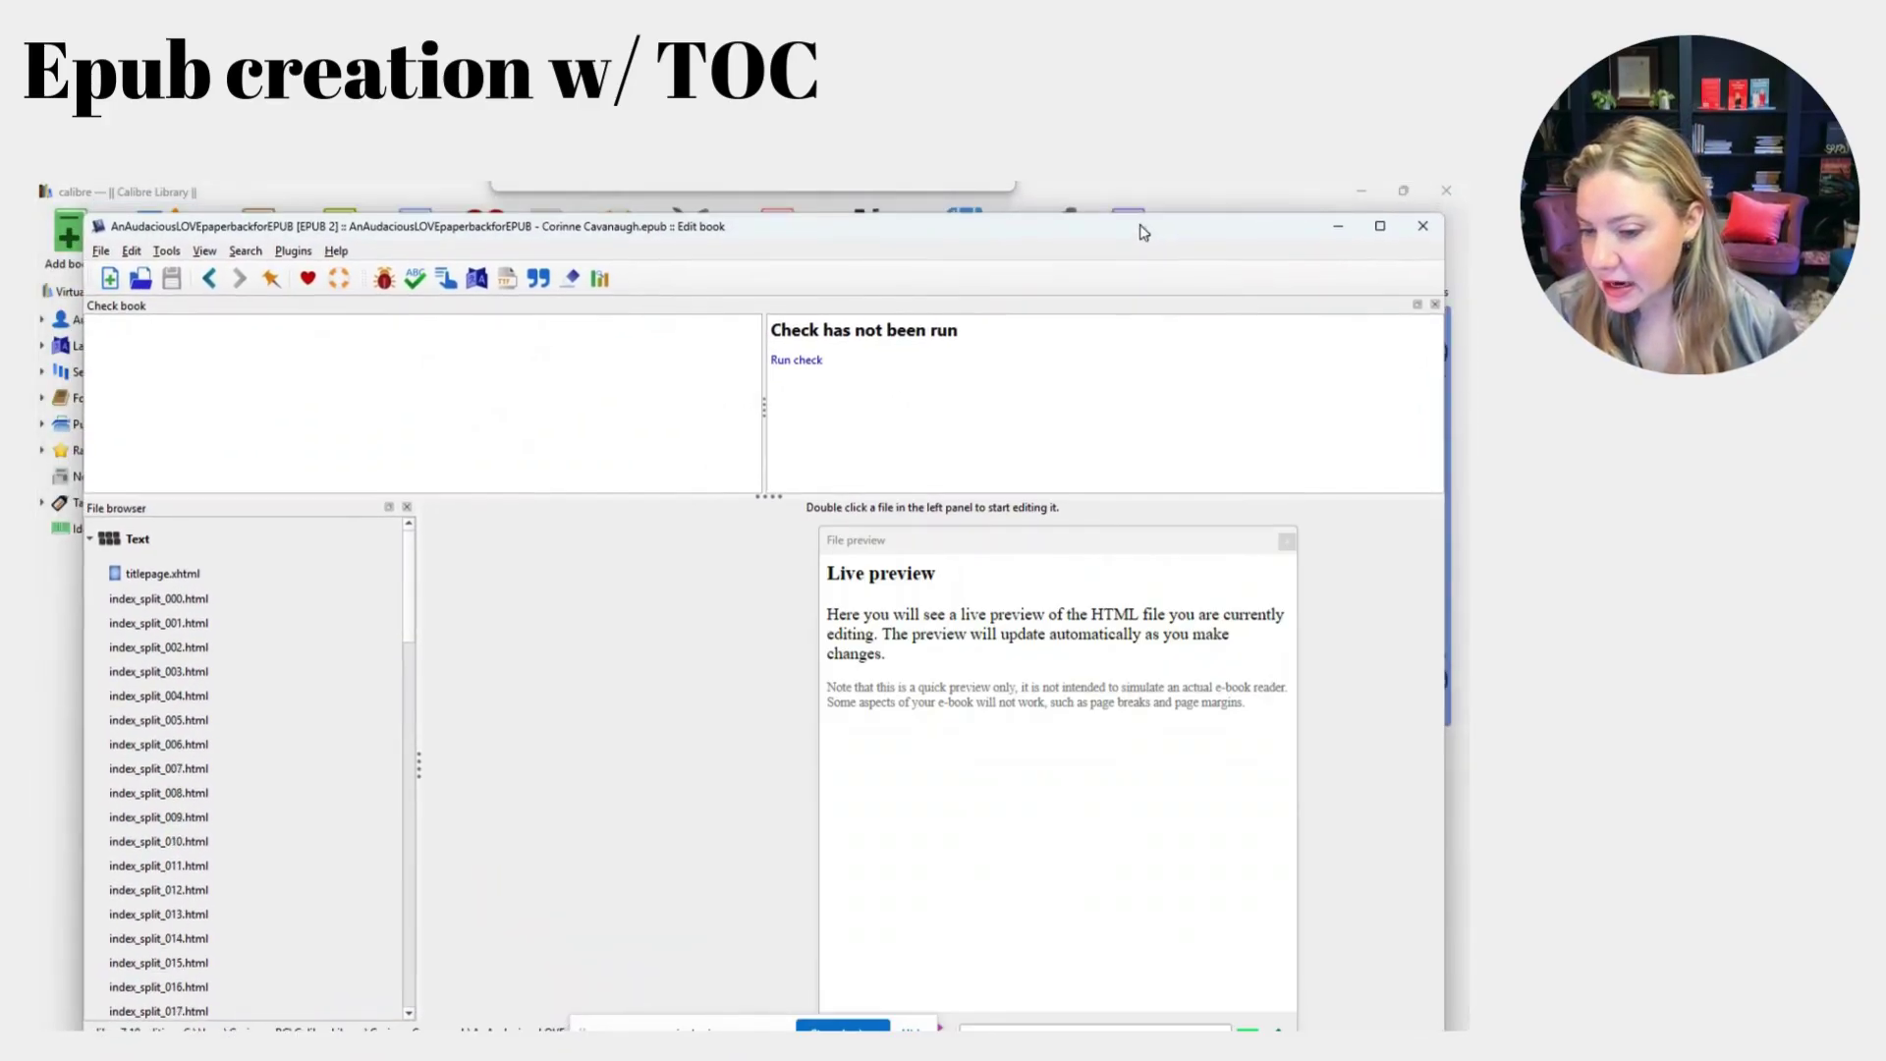
Open index_split_000.html, index_split_001.html and index_split_003.html in editor tabs.
{"action": "left_click", "coordinate": [177, 574]}
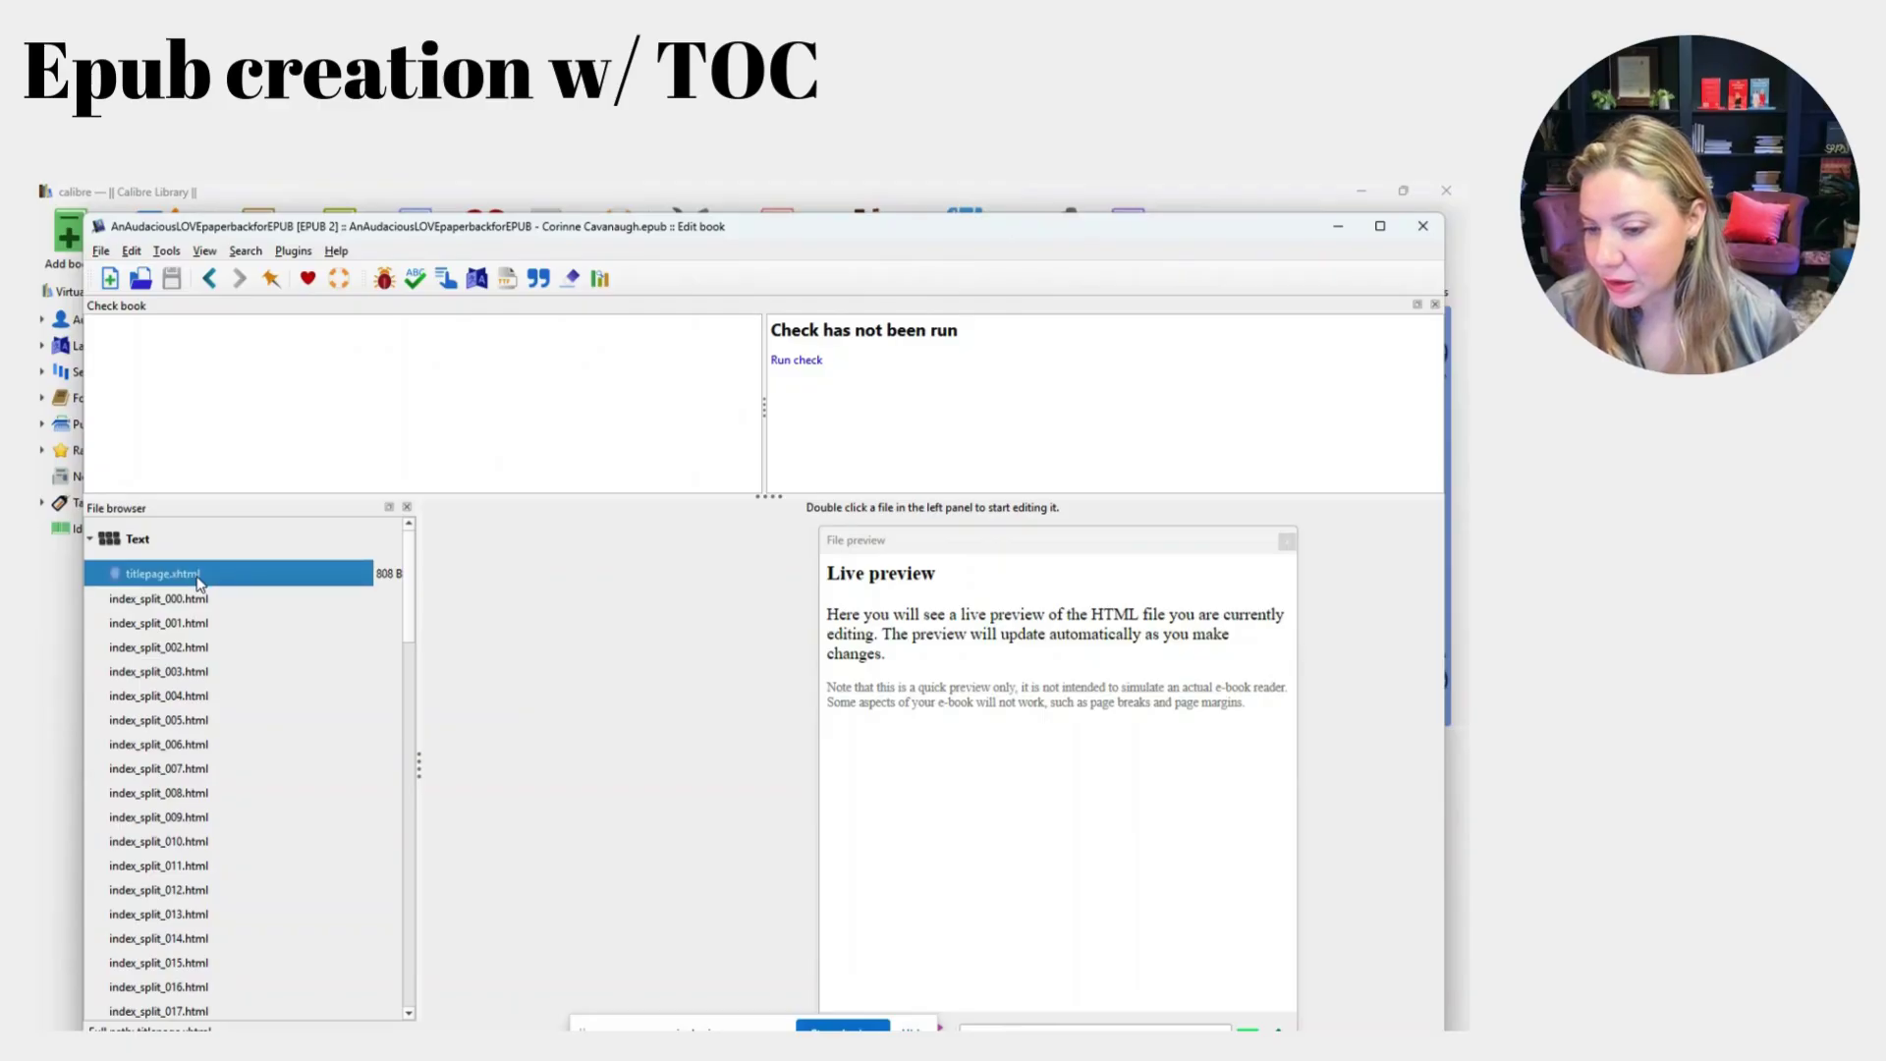
{"action": "left_click", "coordinate": [195, 605]}
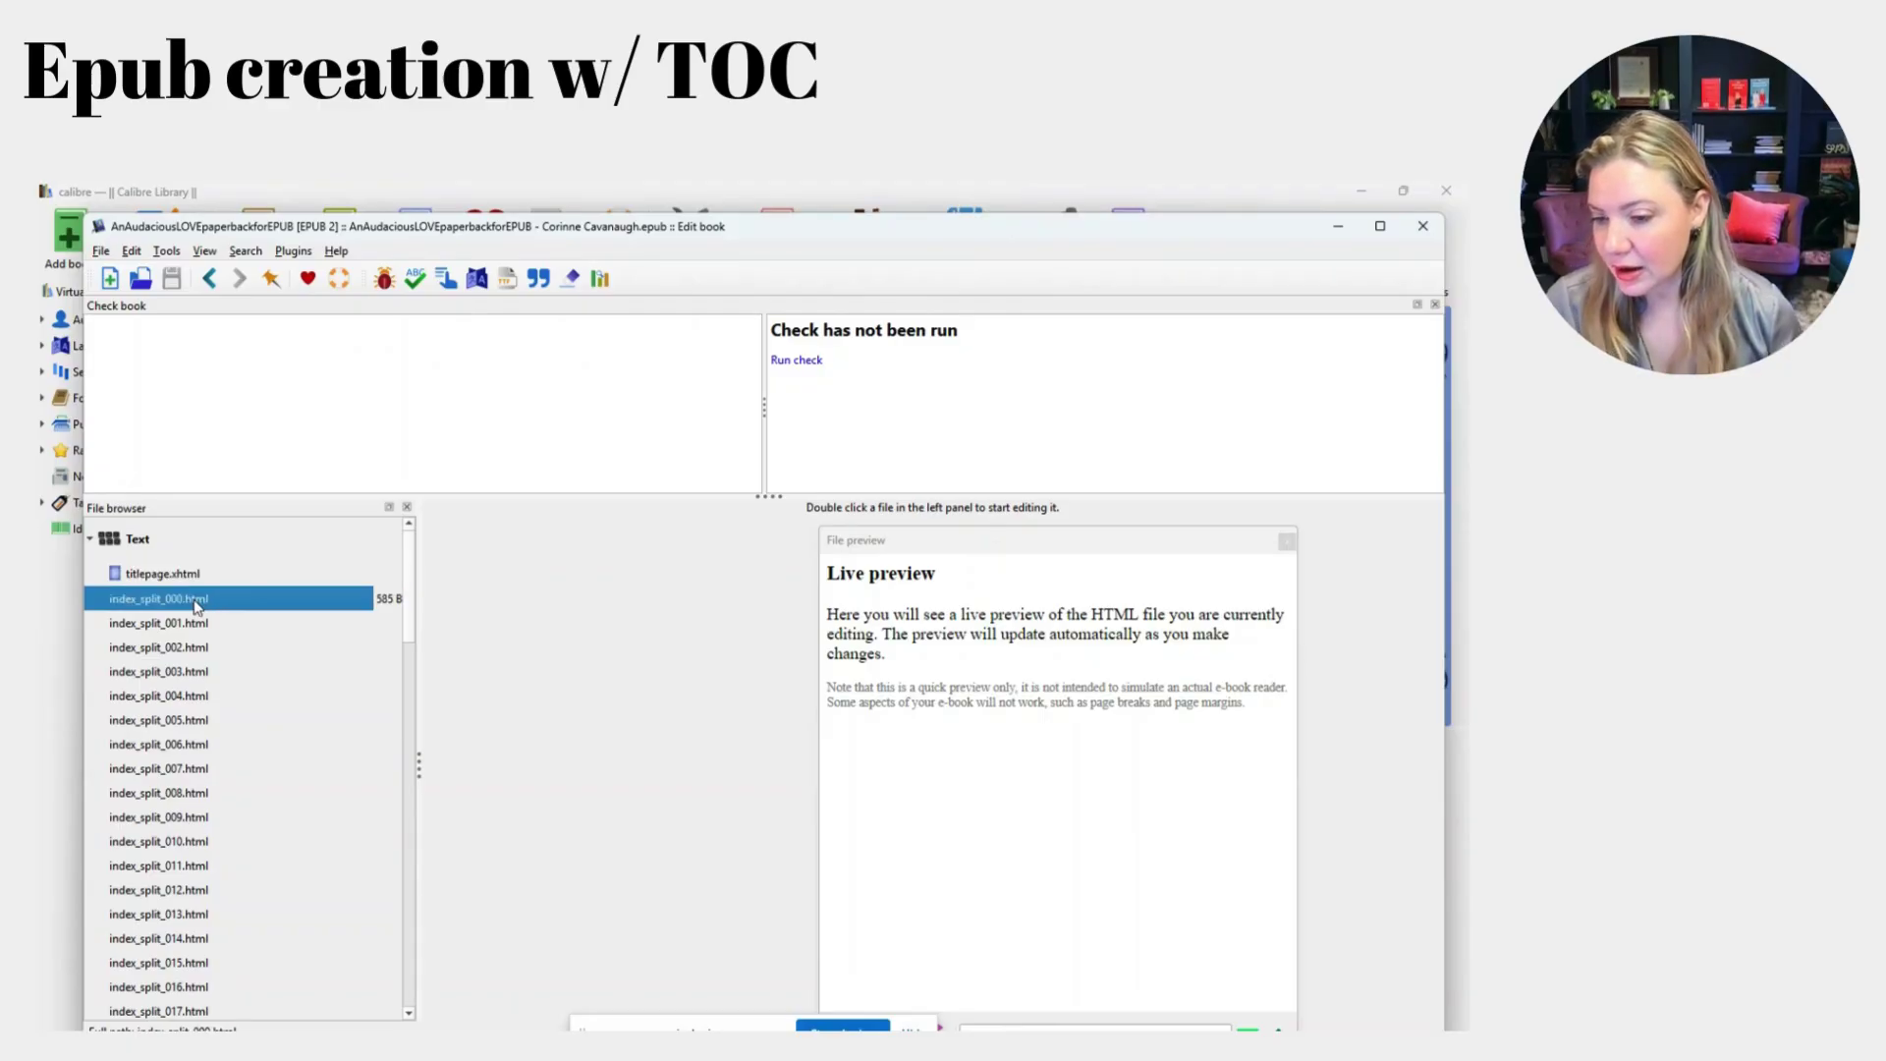
{"action": "double_click", "coordinate": [195, 606]}
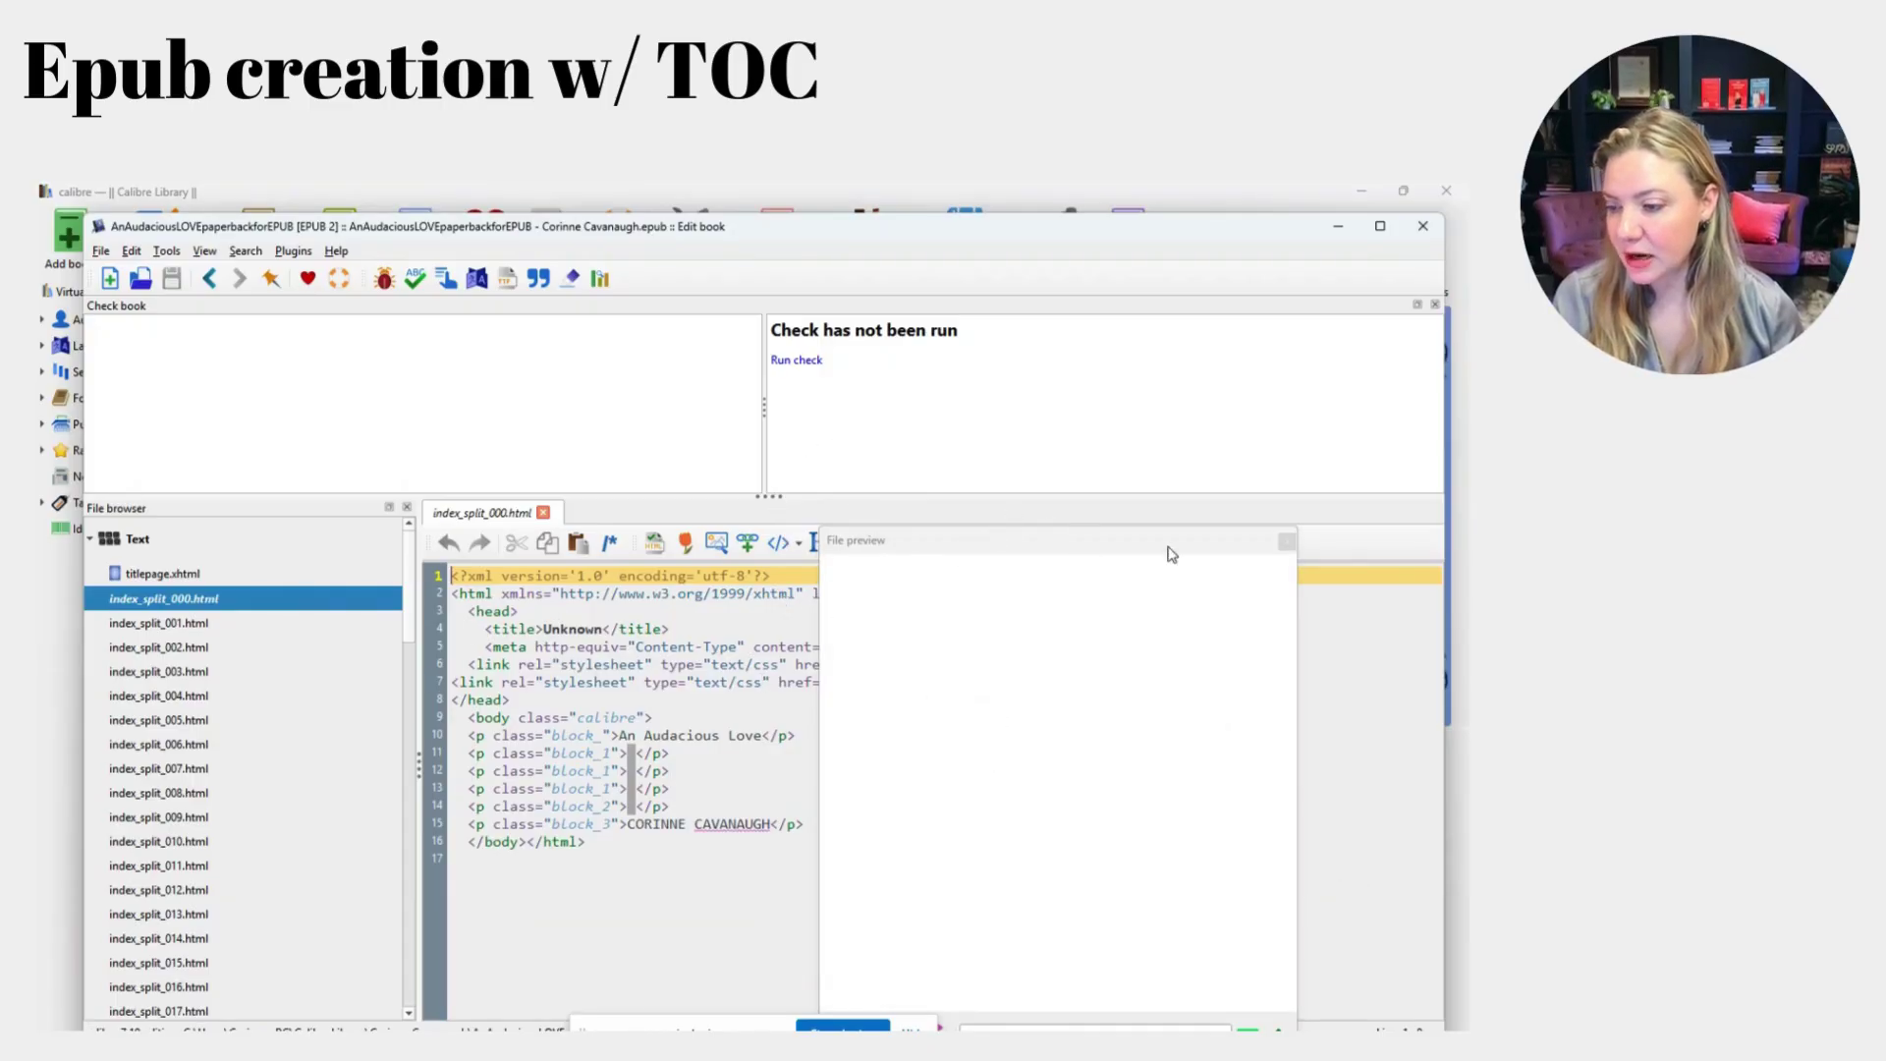
{"action": "left_click_drag", "start_coordinate": [1265, 546], "coordinate": [1391, 567]}
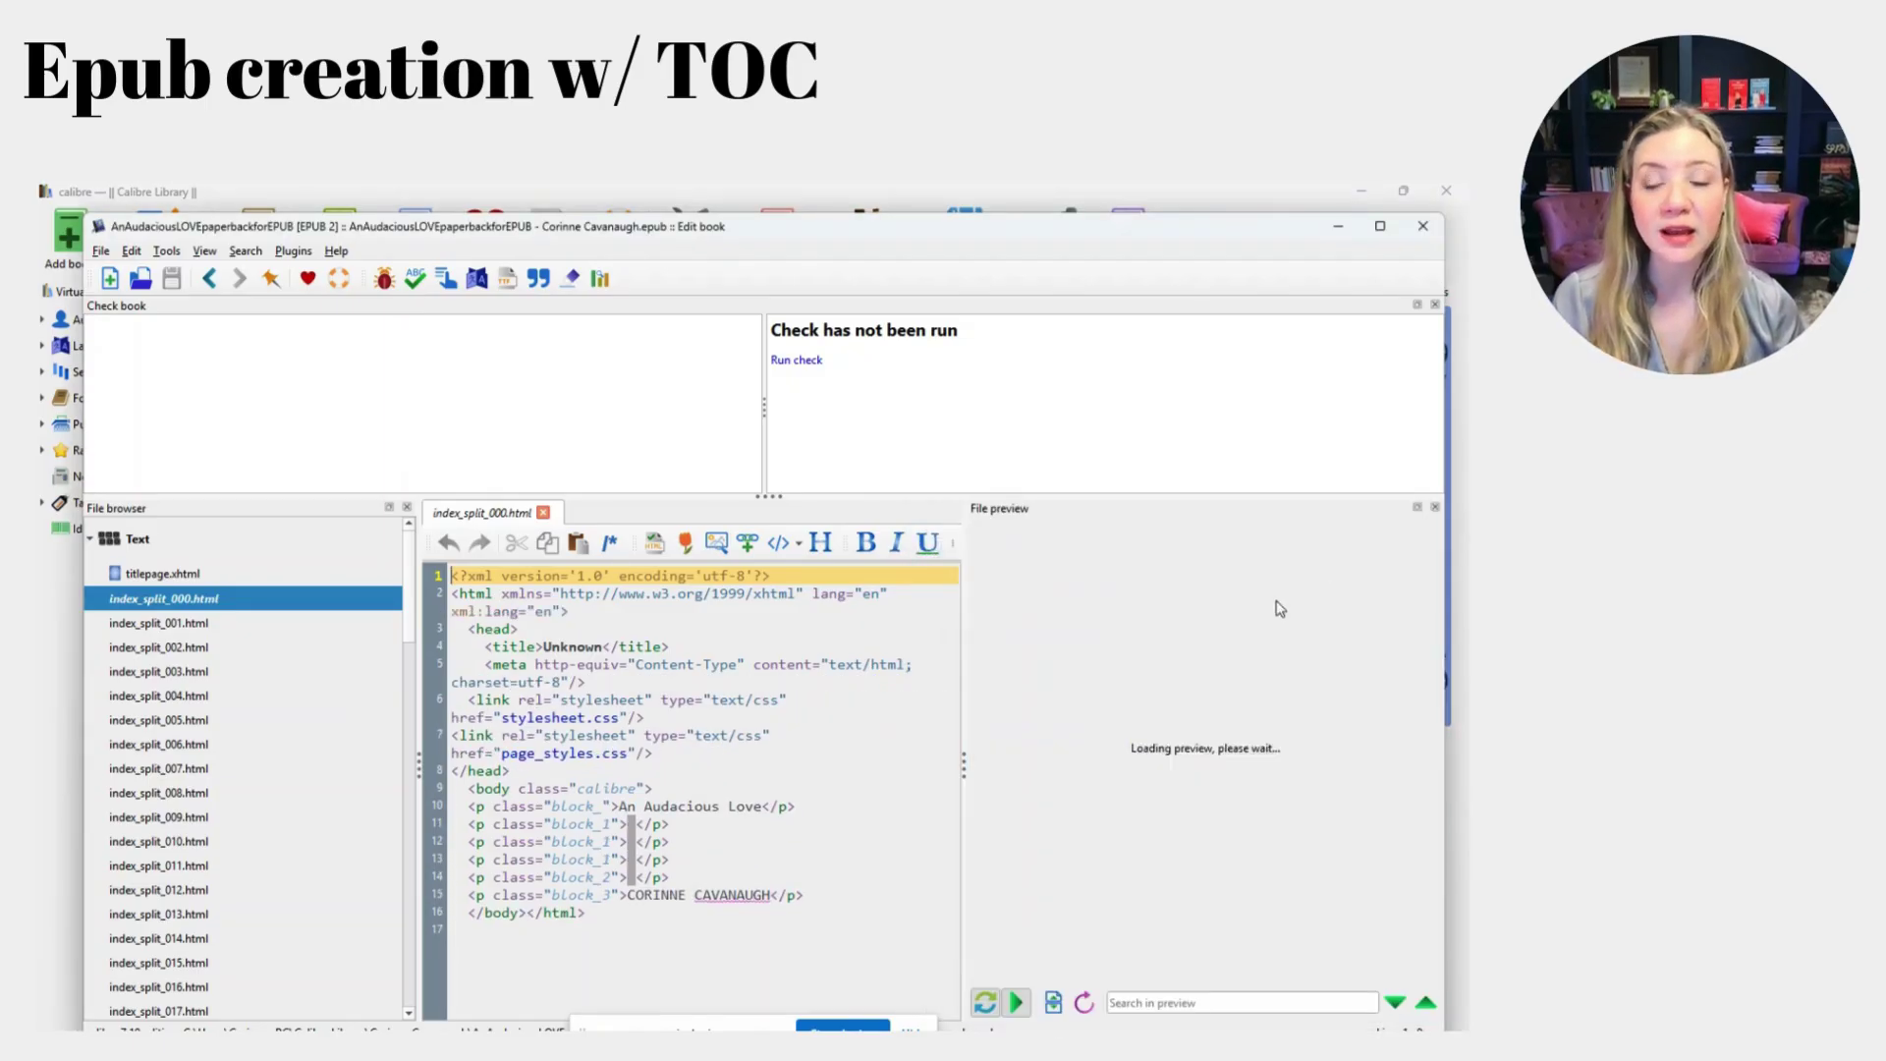
{"action": "double_click", "coordinate": [209, 626]}
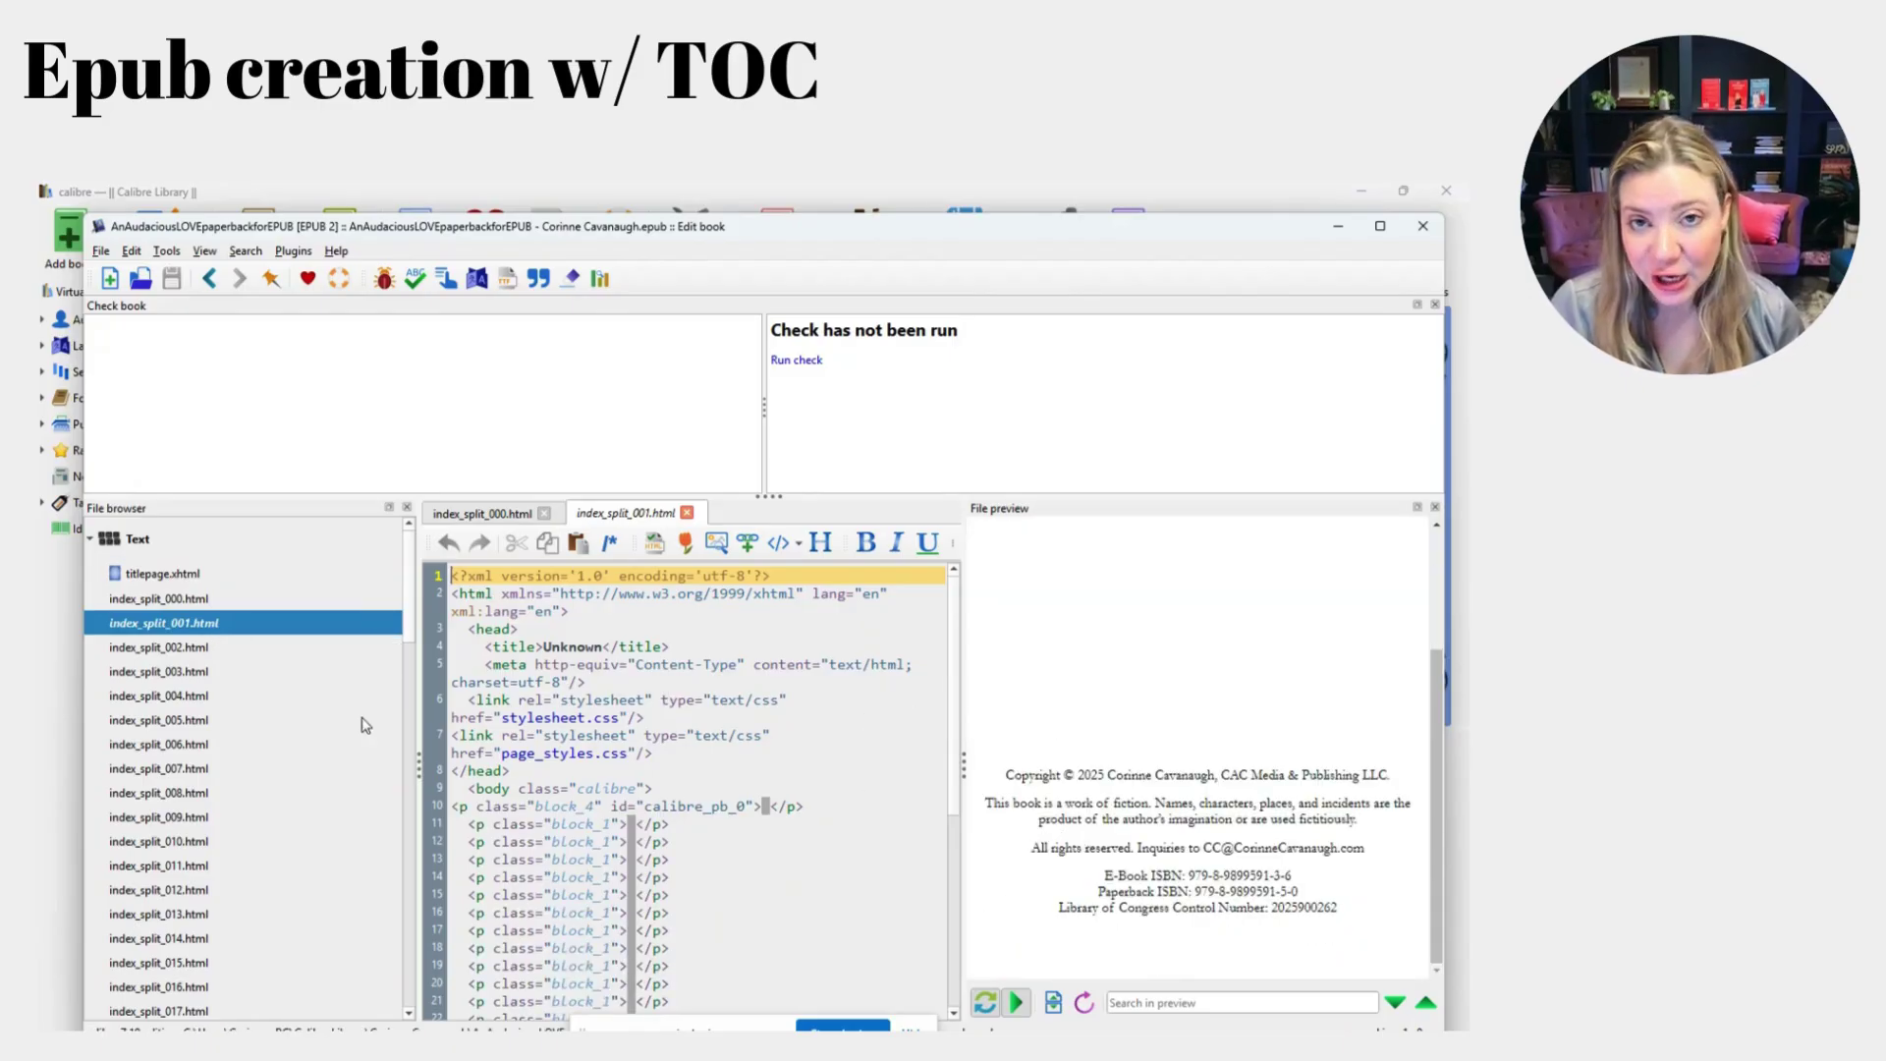
{"action": "double_click", "coordinate": [186, 668]}
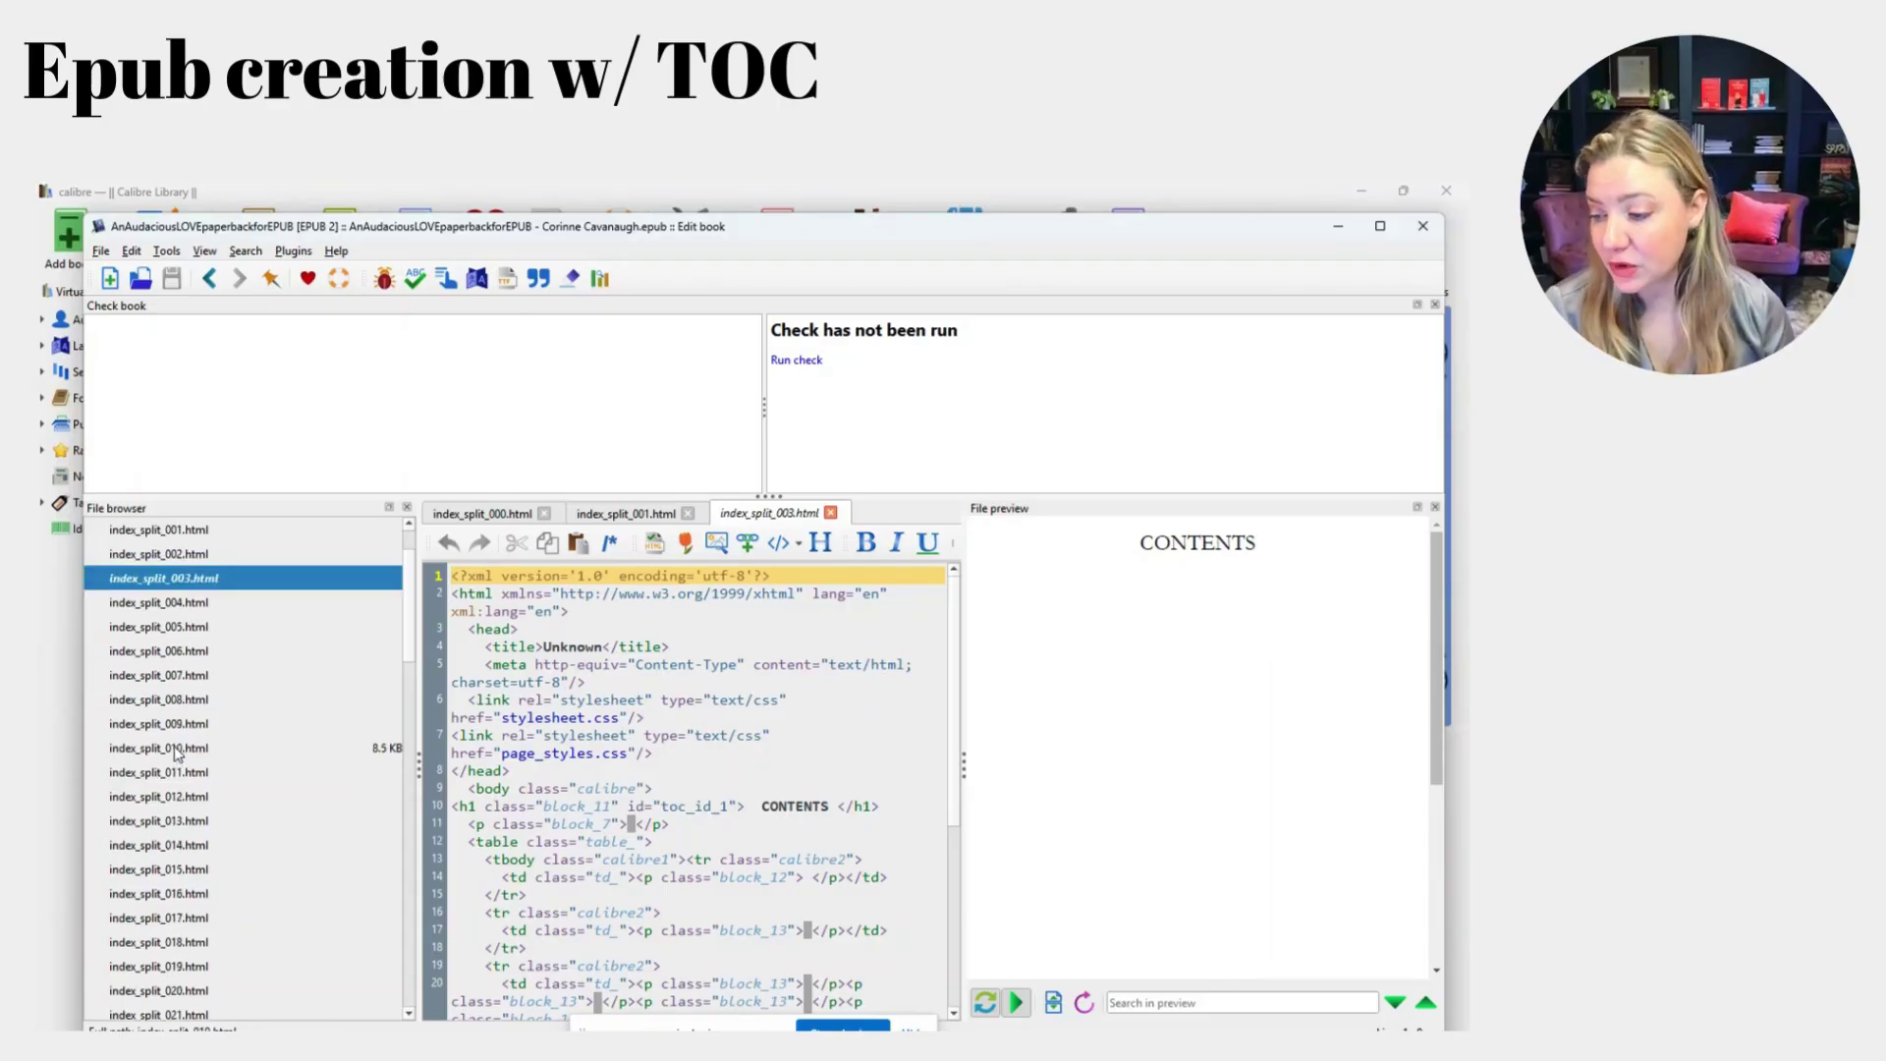
Scroll down the File browser and select toc.ncx.
{"action": "scroll", "coordinate": [176, 753], "scroll_direction": "down", "scroll_amount": 15}
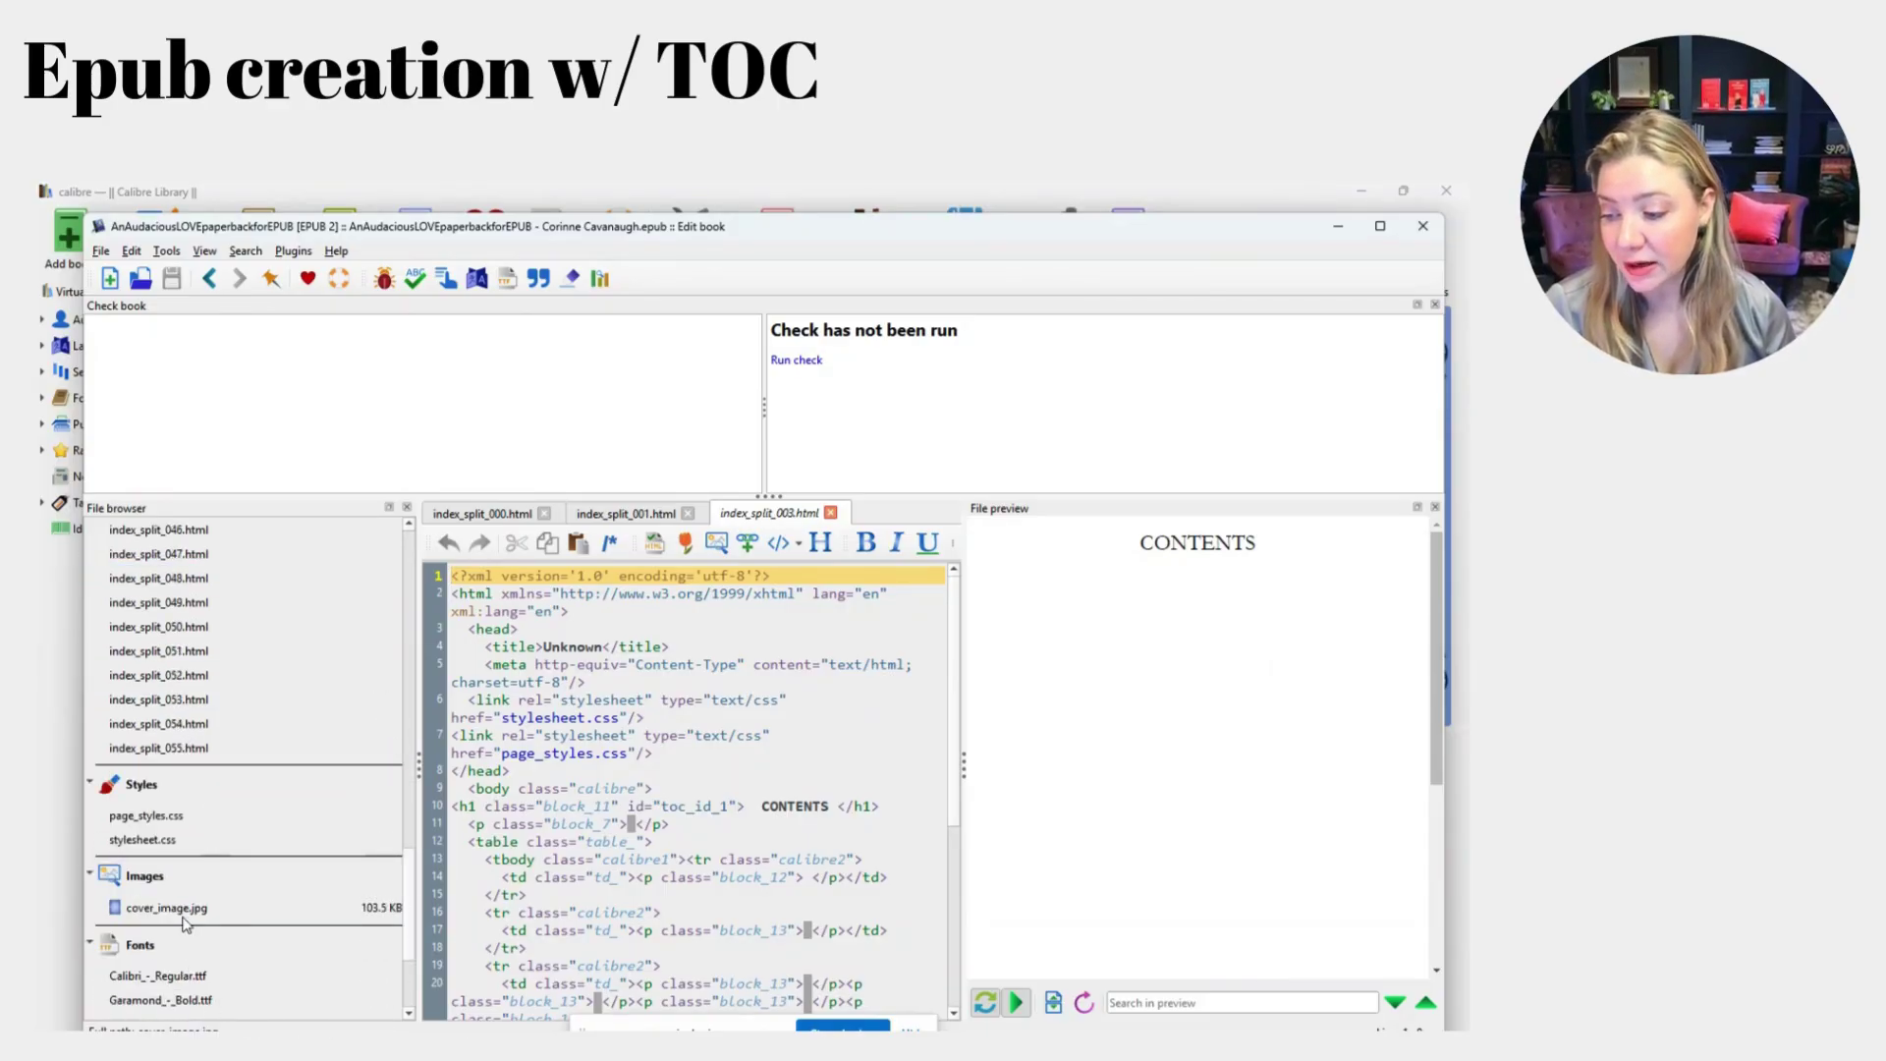
{"action": "scroll", "coordinate": [184, 923], "scroll_direction": "down", "scroll_amount": 3}
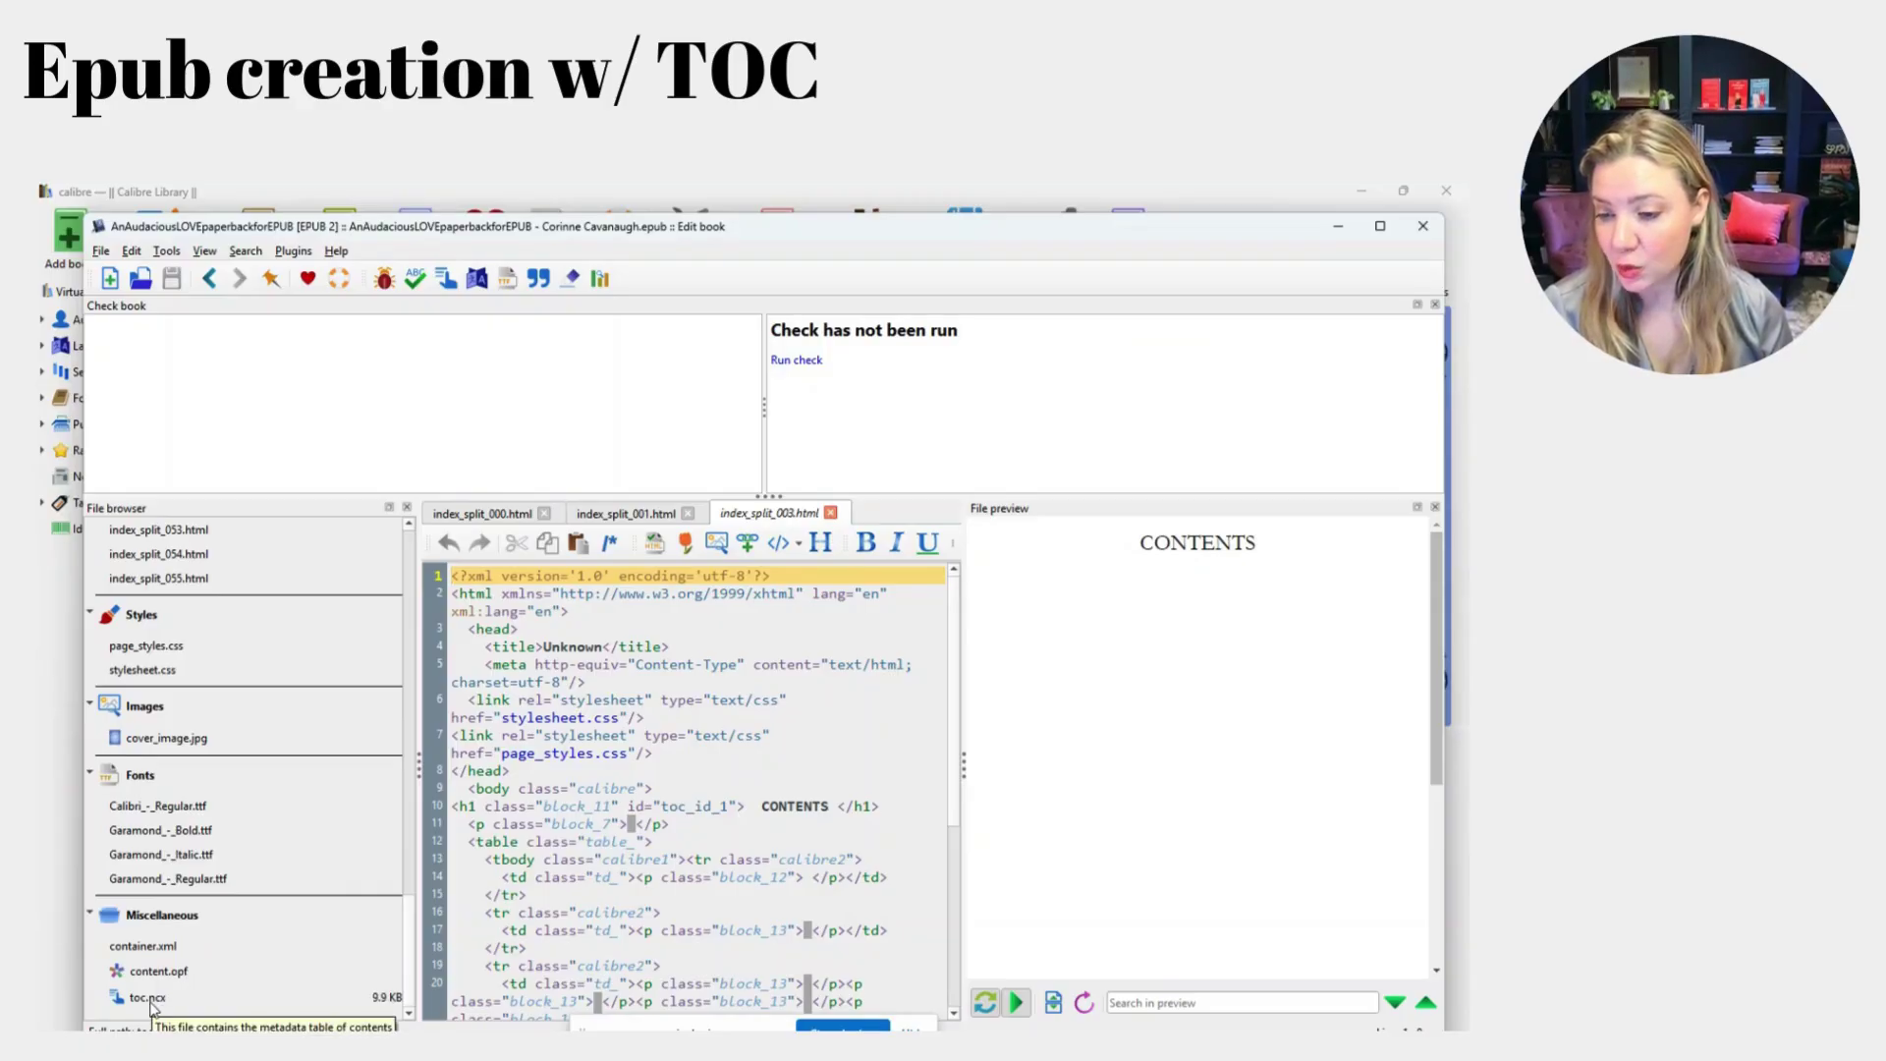
{"action": "scroll", "coordinate": [206, 945], "scroll_direction": "up", "scroll_amount": 17}
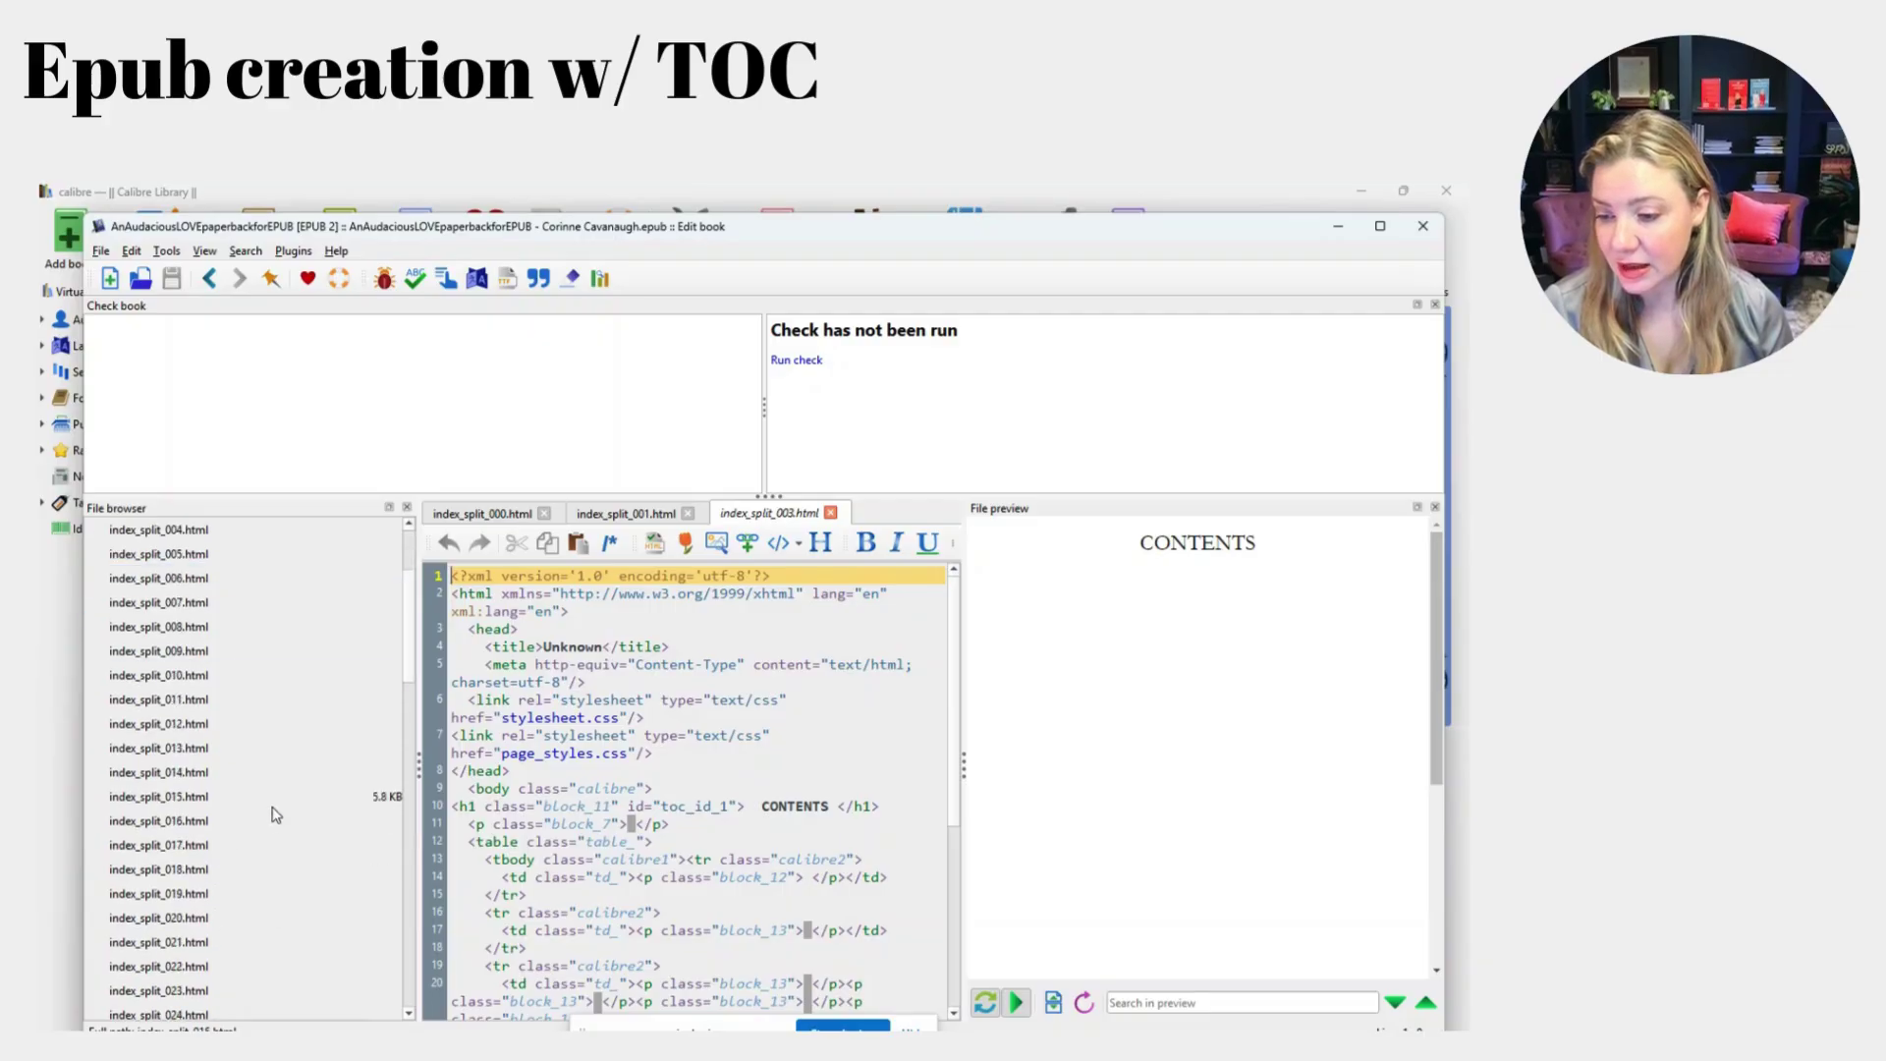
{"action": "scroll", "coordinate": [265, 834], "scroll_direction": "down", "scroll_amount": 18}
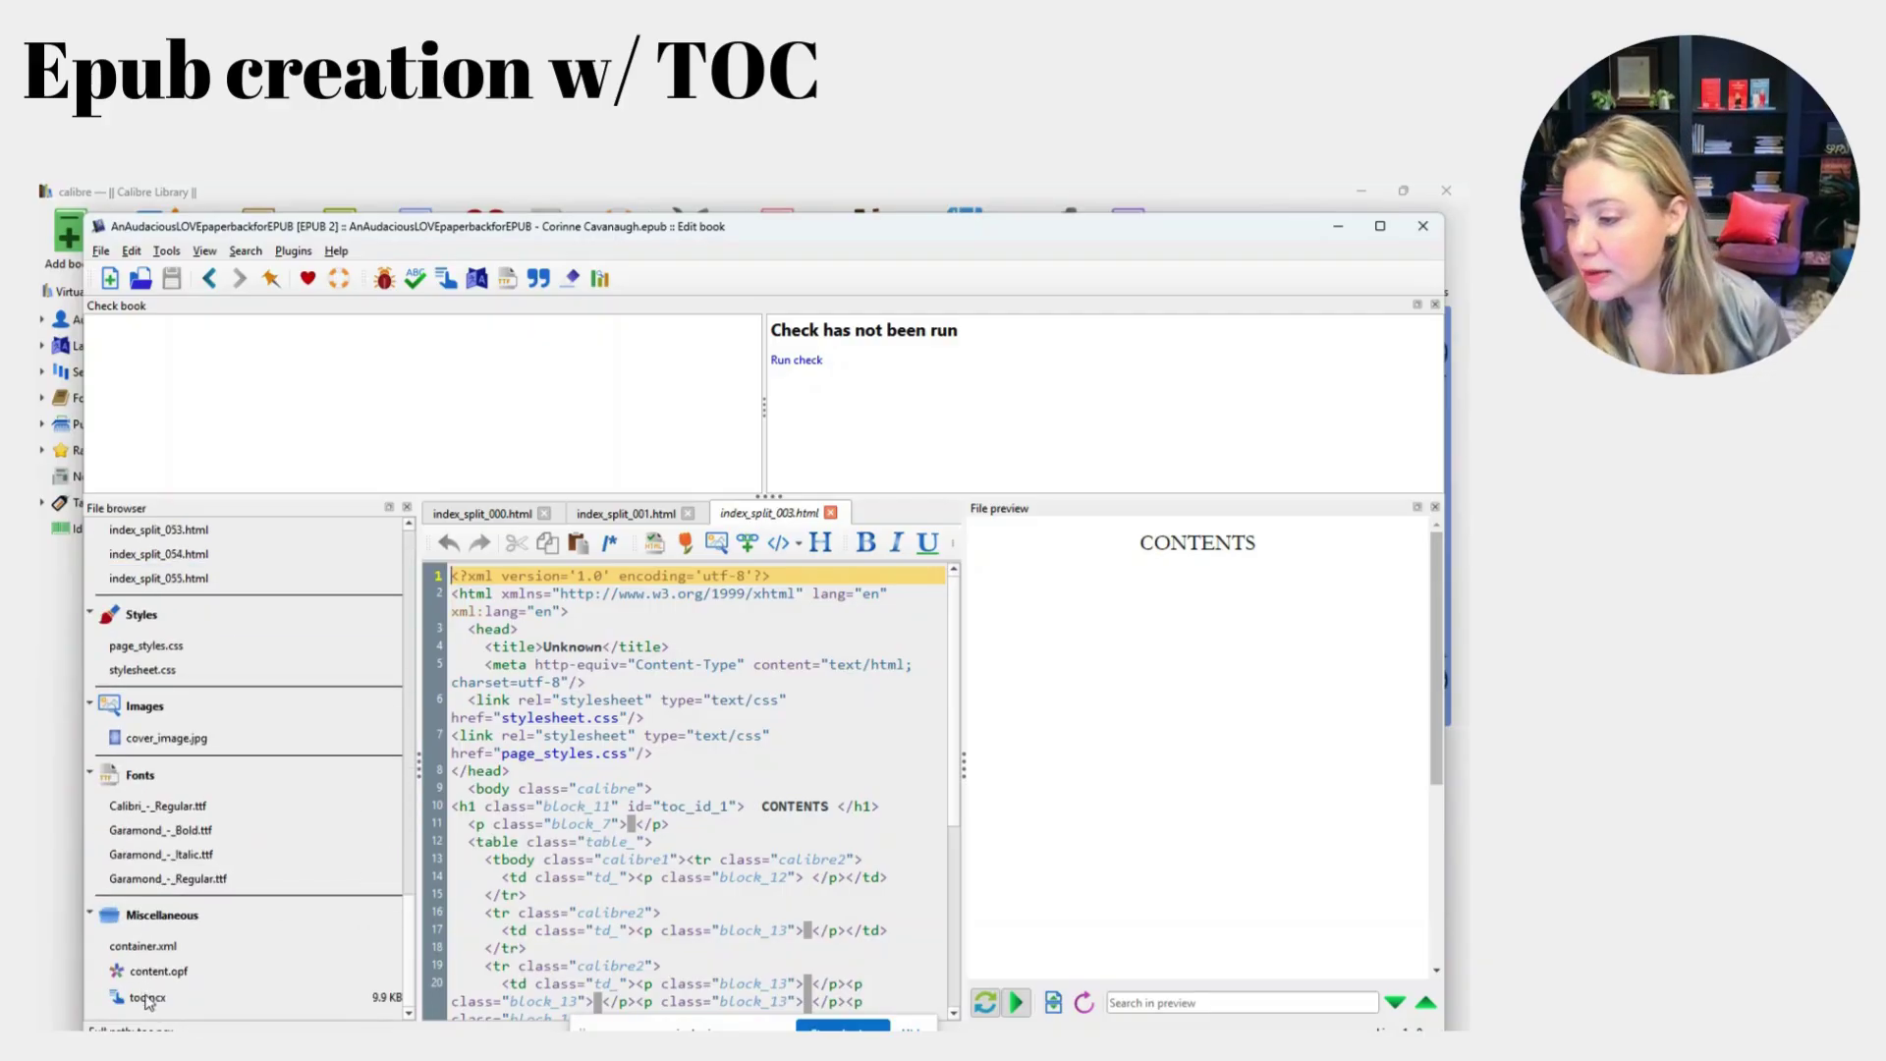
{"action": "left_click", "coordinate": [147, 998]}
Open toc.ncx and review its navMap entries for CONTENTS and Prologue.
{"action": "double_click", "coordinate": [147, 999]}
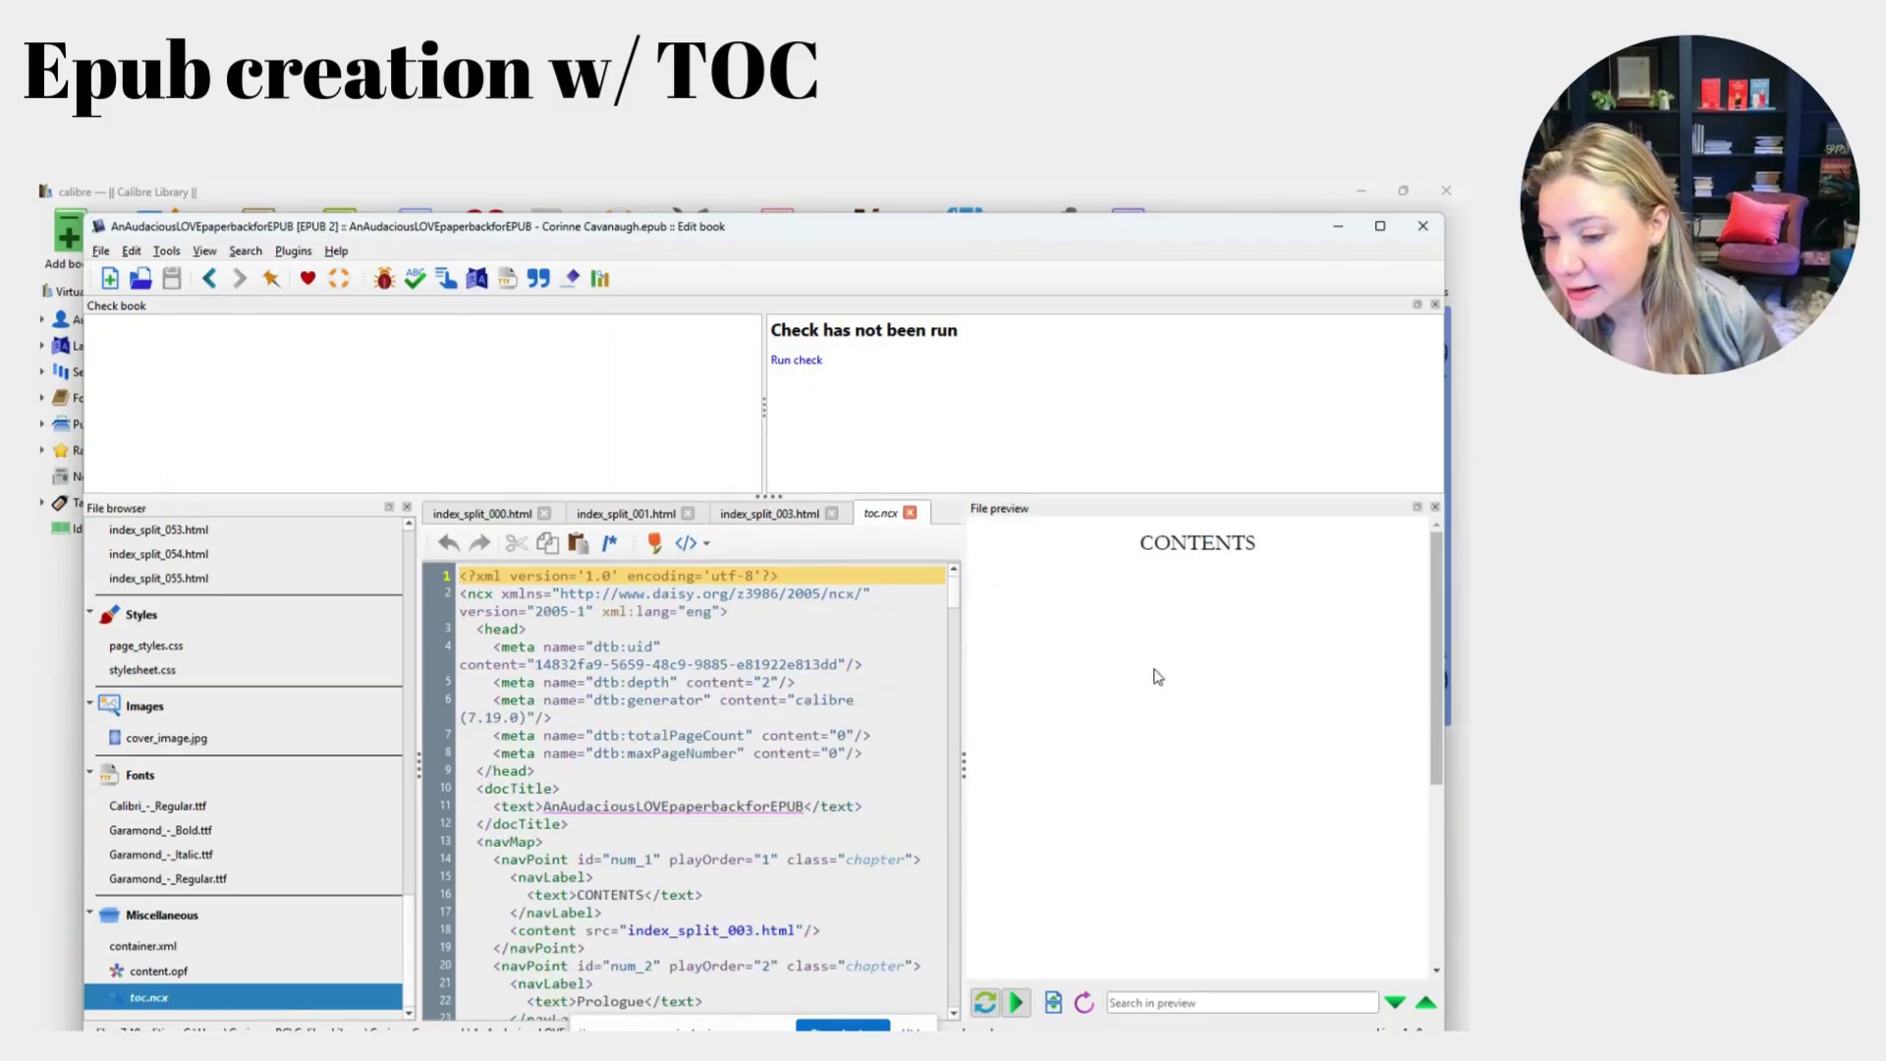
{"action": "scroll", "coordinate": [1065, 751], "scroll_direction": "down", "scroll_amount": 5}
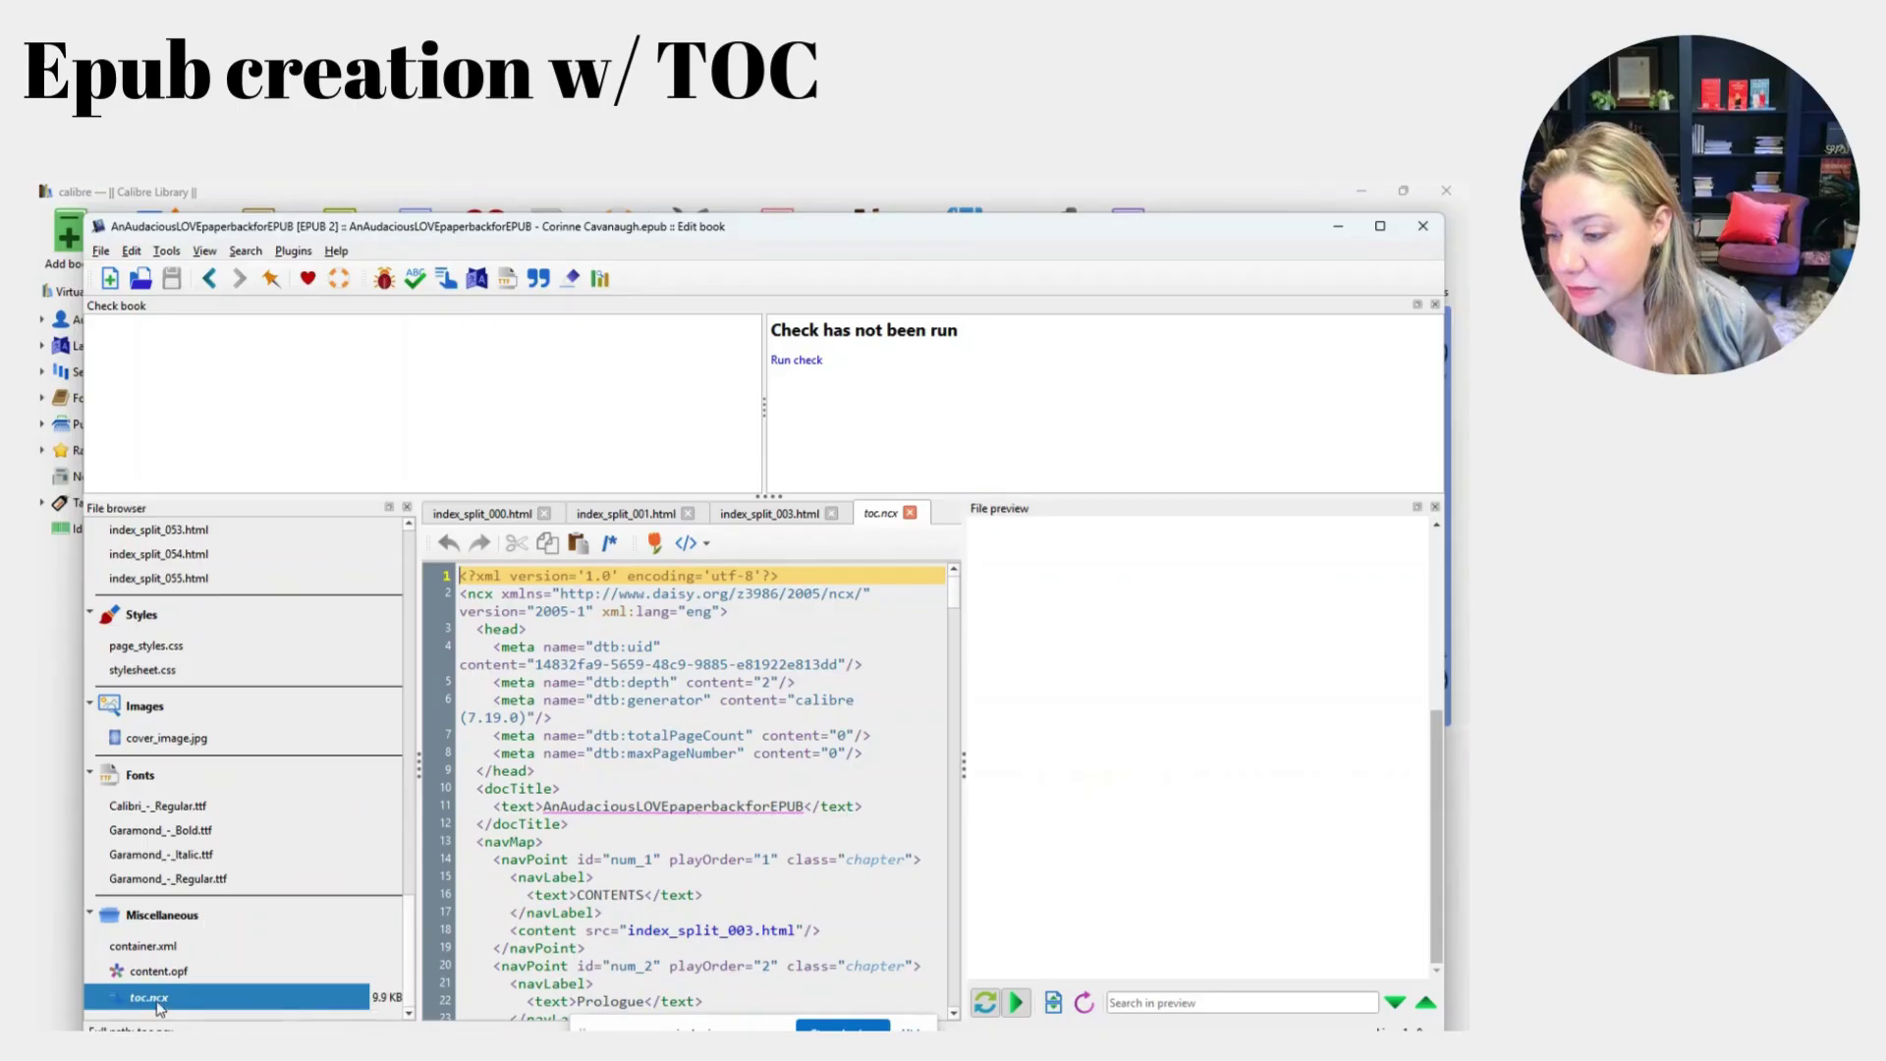
{"action": "scroll", "coordinate": [1208, 790], "scroll_direction": "up", "scroll_amount": 5}
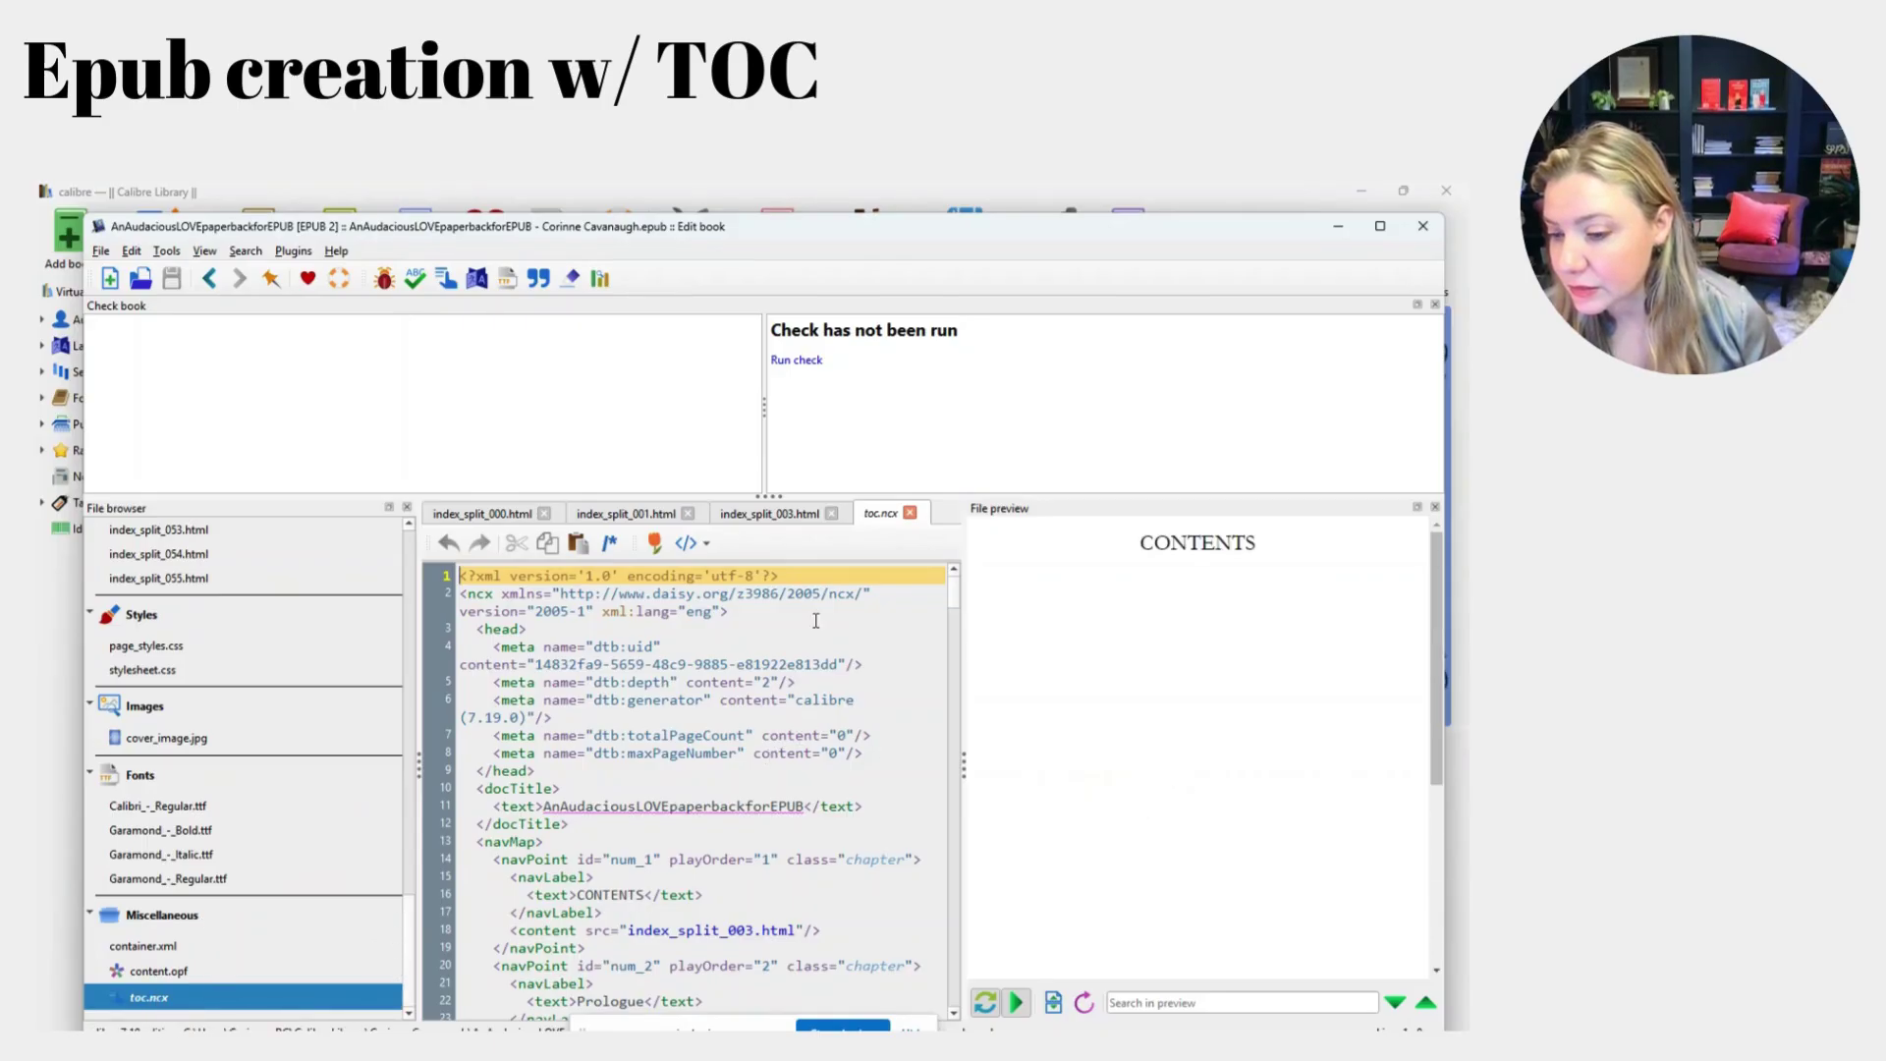
{"action": "scroll", "coordinate": [226, 668], "scroll_direction": "up", "scroll_amount": 15}
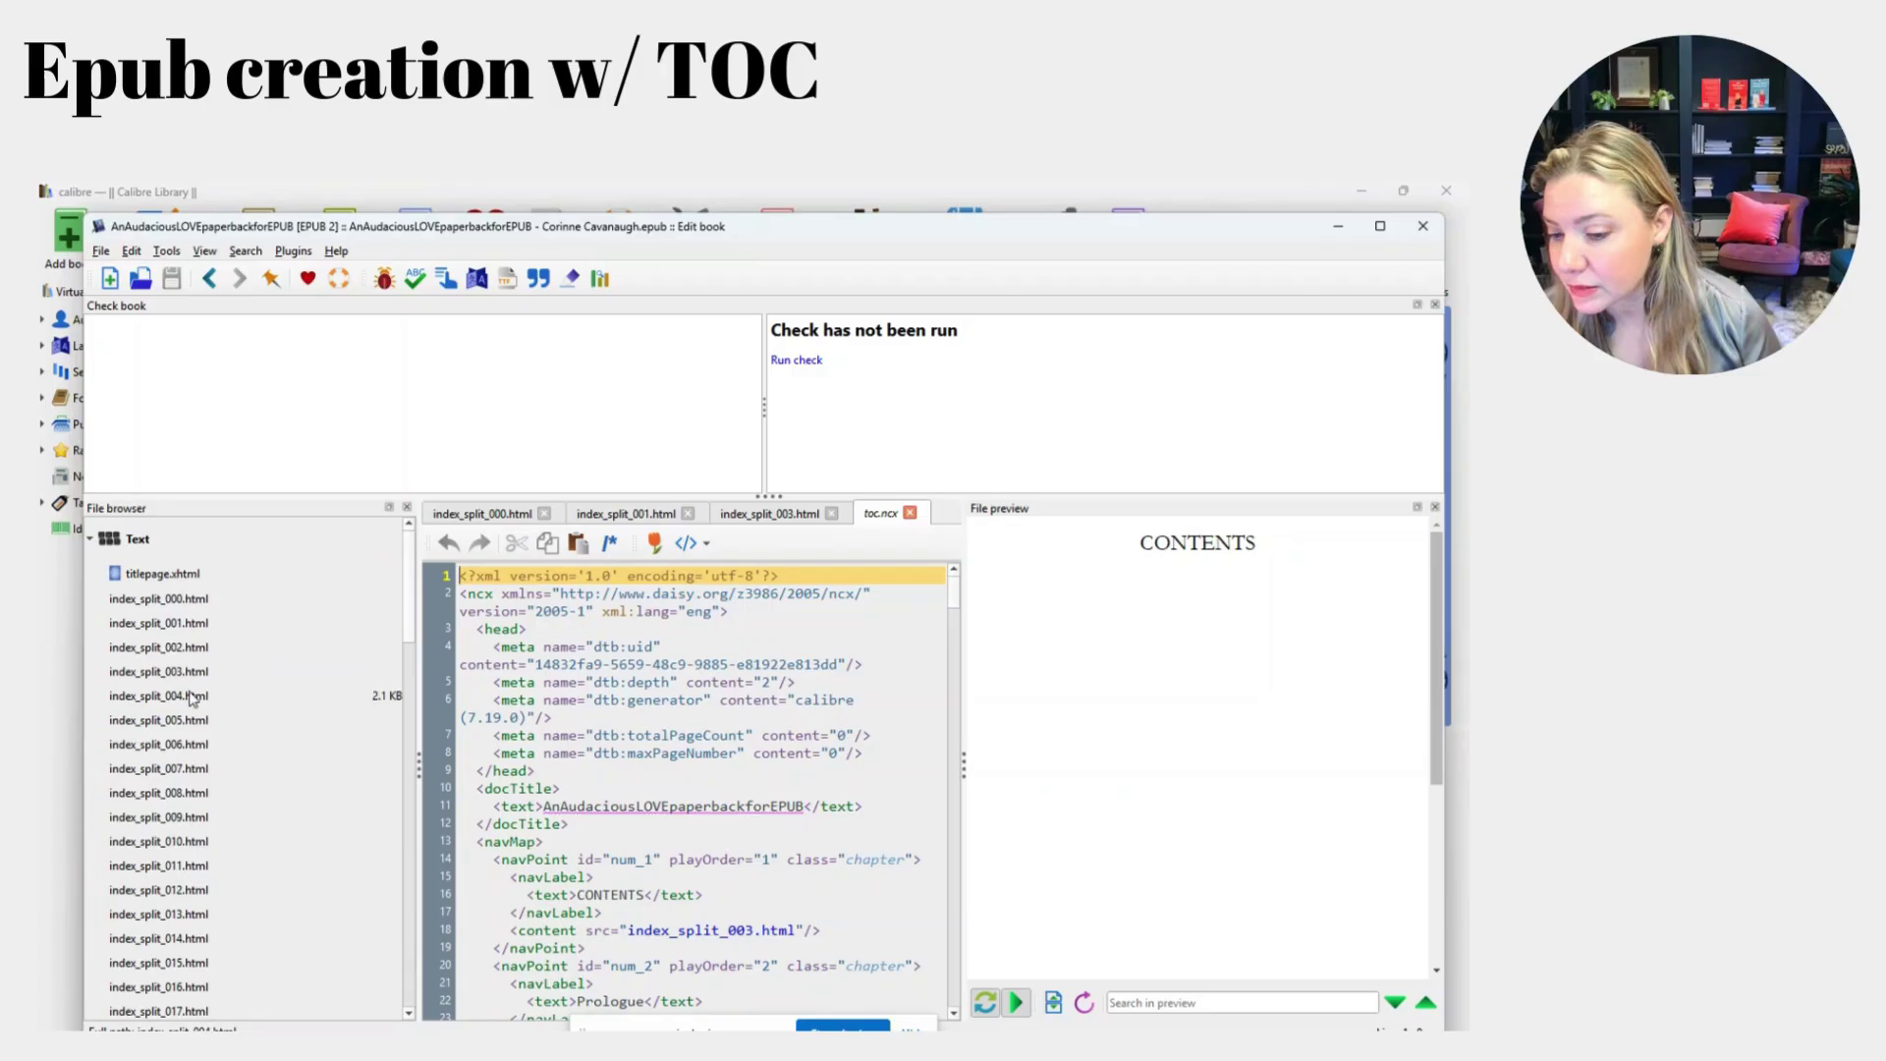
Open index_split_004.html, index_split_002.html, index_split_001.html and the prologue file.
{"action": "double_click", "coordinate": [192, 697]}
{"action": "left_click", "coordinate": [195, 648]}
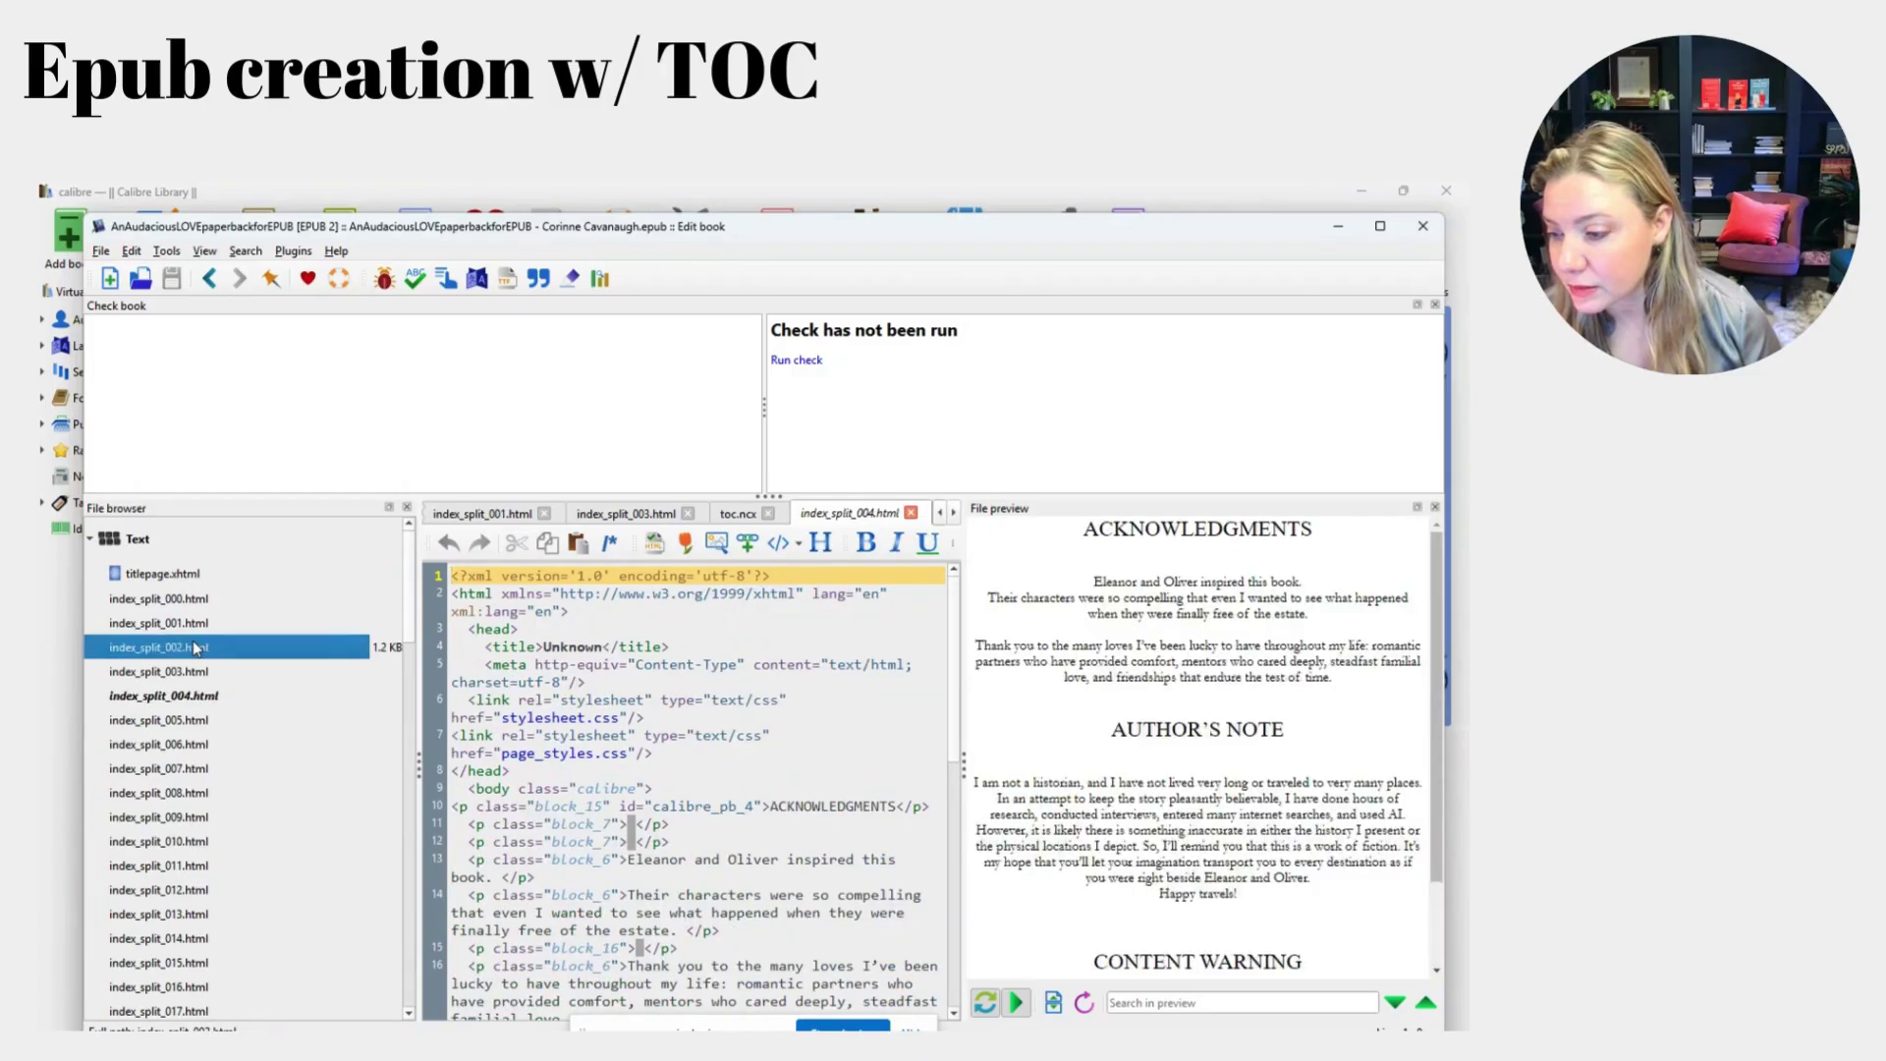
{"action": "double_click", "coordinate": [196, 648]}
{"action": "double_click", "coordinate": [201, 623]}
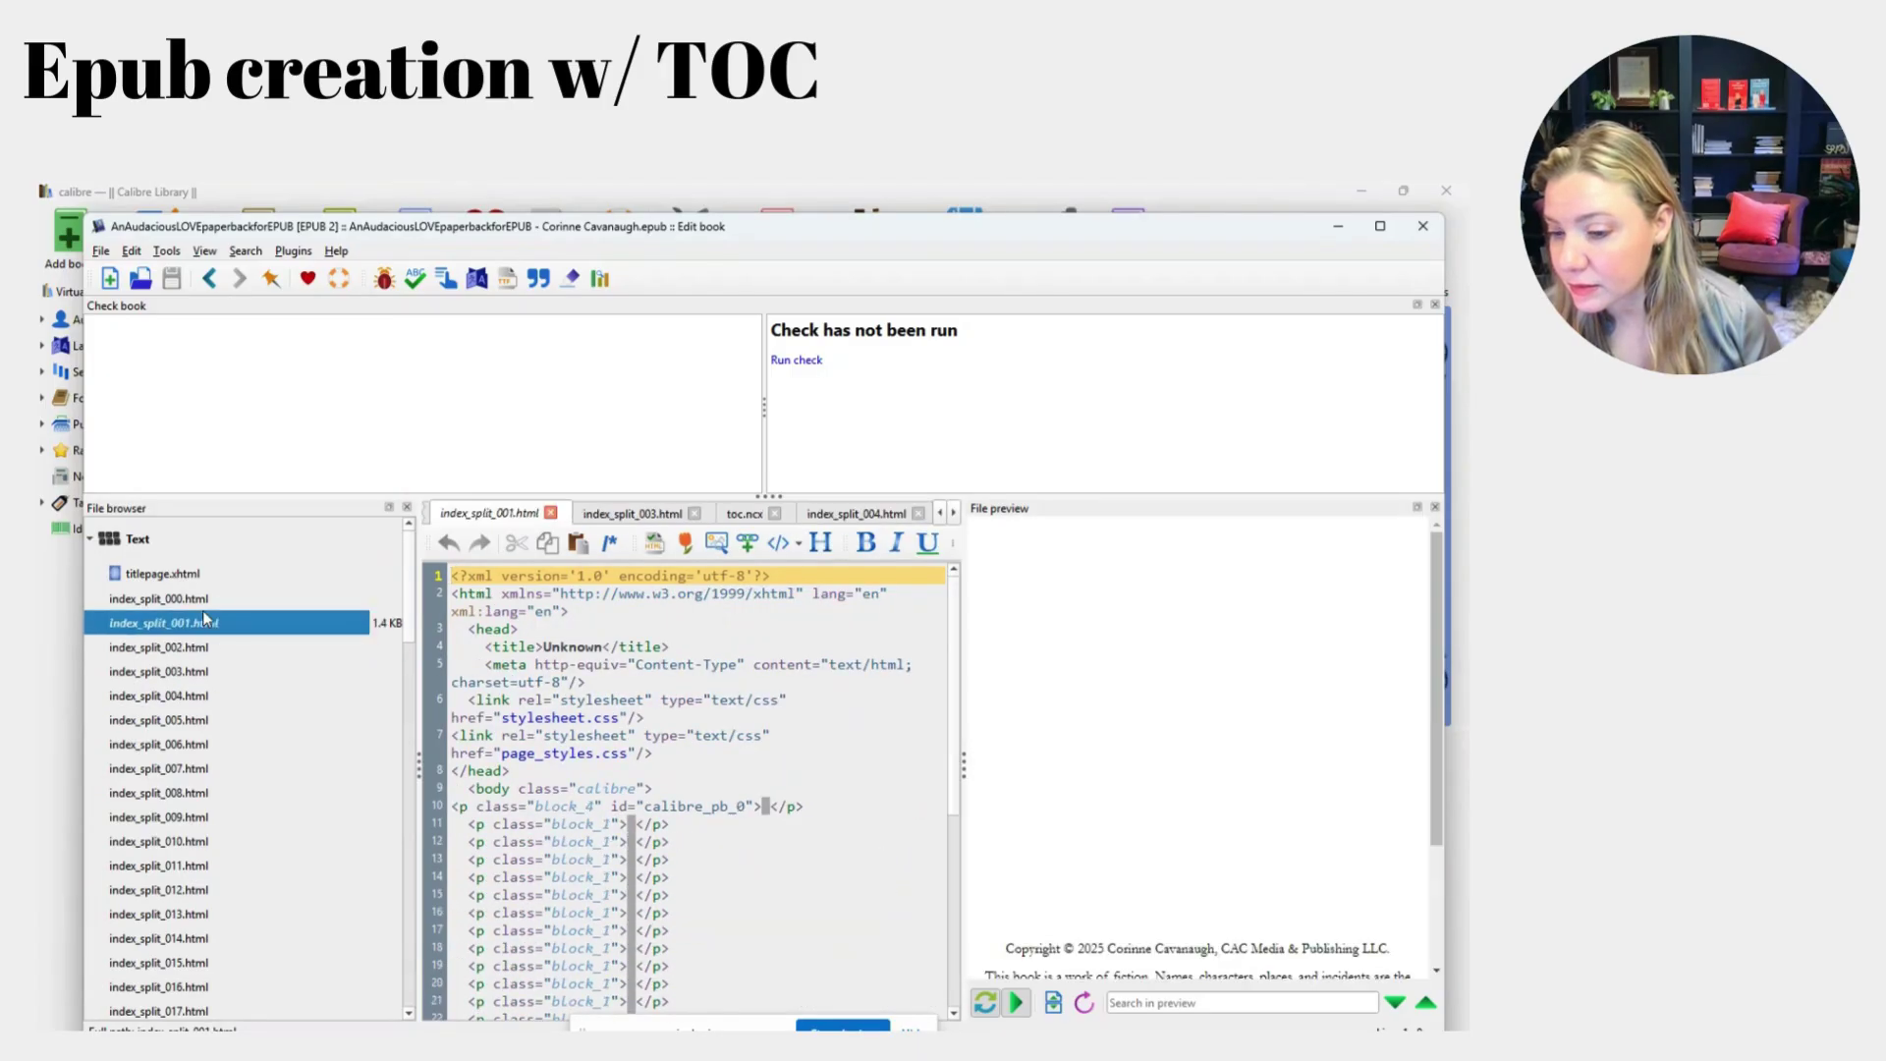
{"action": "double_click", "coordinate": [201, 698]}
{"action": "left_click", "coordinate": [194, 724]}
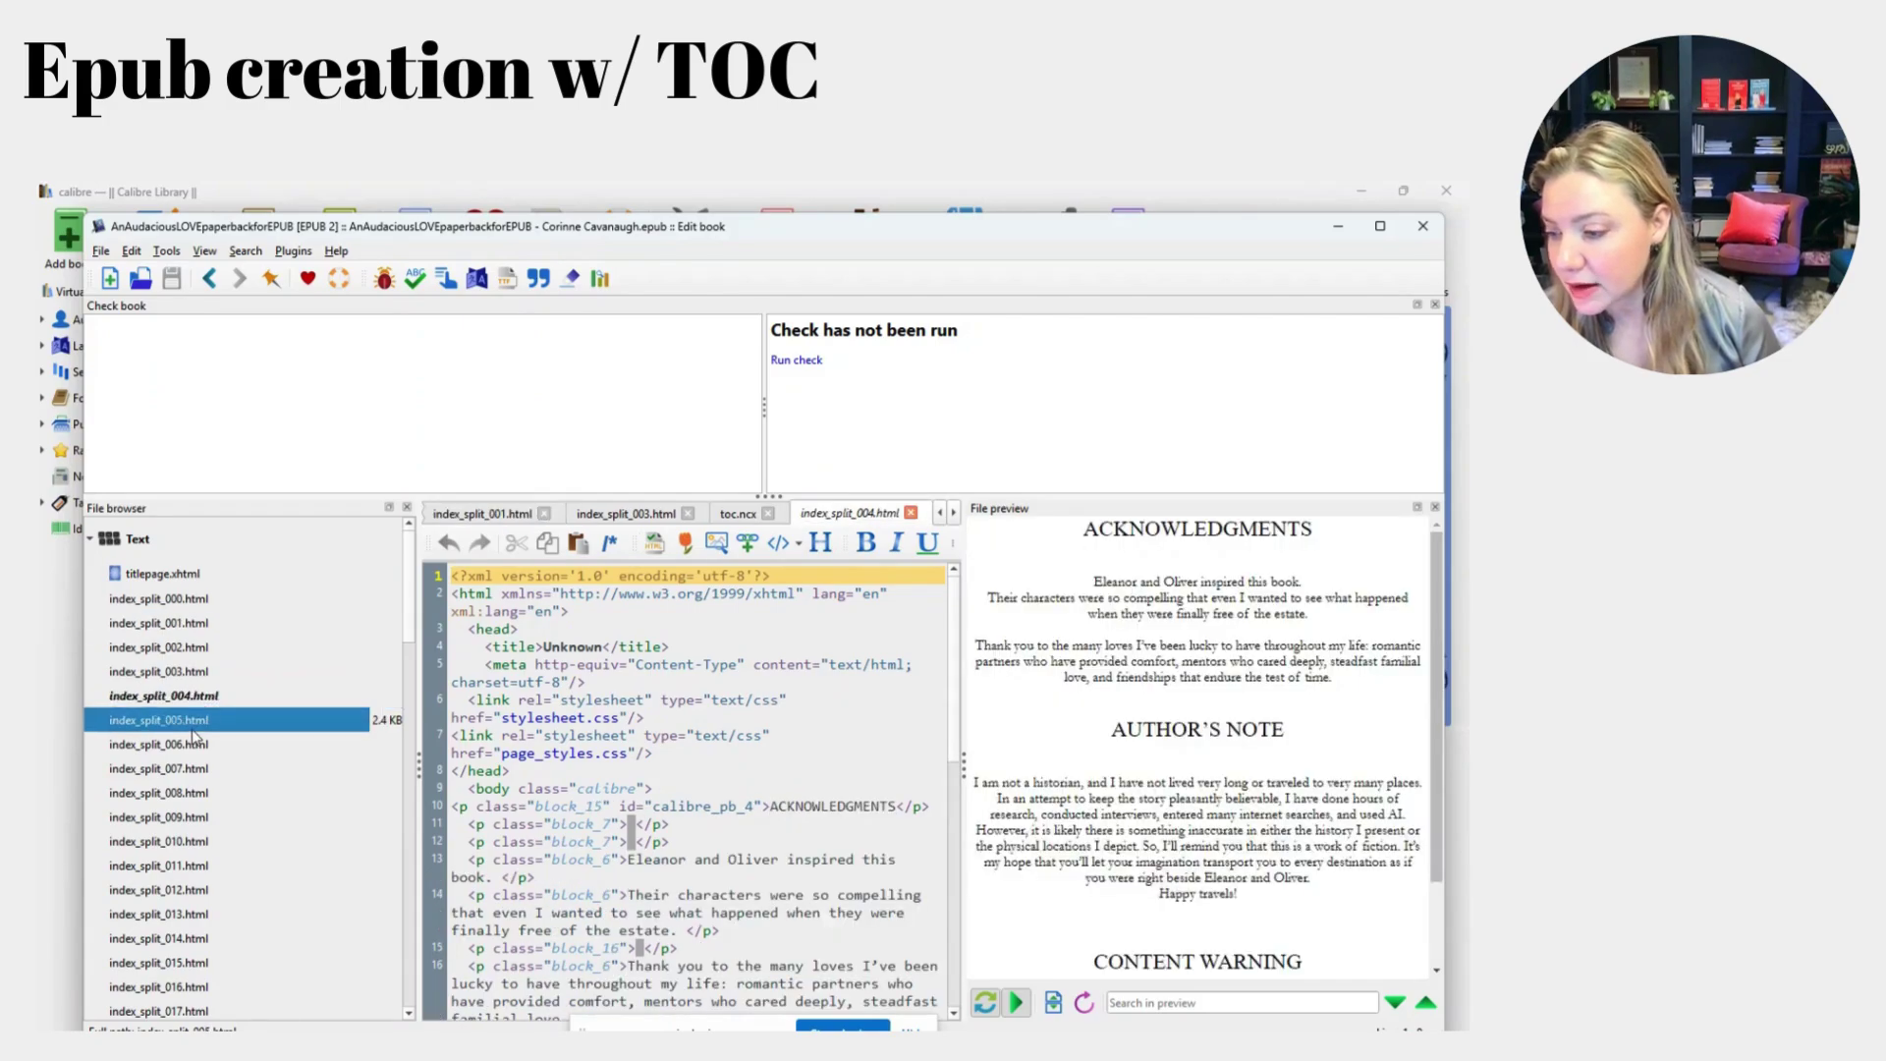
{"action": "double_click", "coordinate": [194, 732]}
Step through the copyright, dedication and title files, ending on CONTENTS index_split_003.html.
{"action": "double_click", "coordinate": [177, 623]}
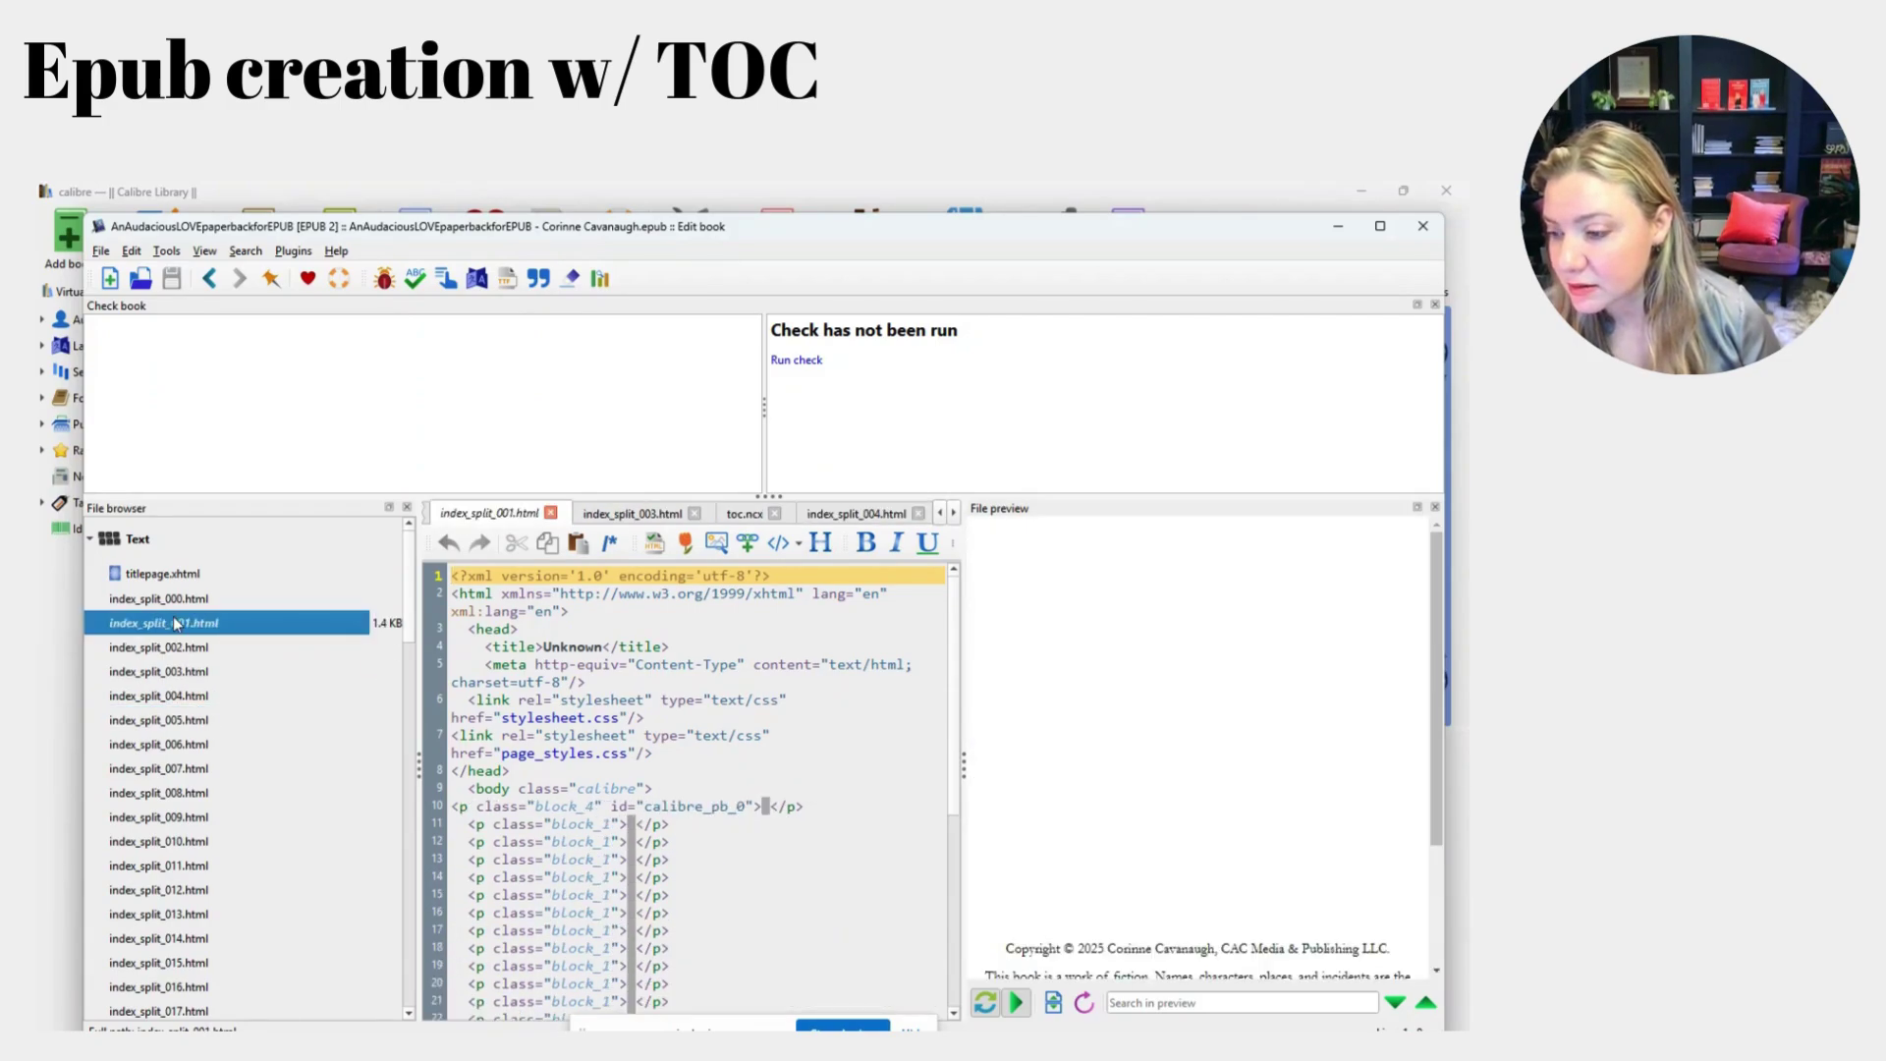
{"action": "double_click", "coordinate": [174, 651]}
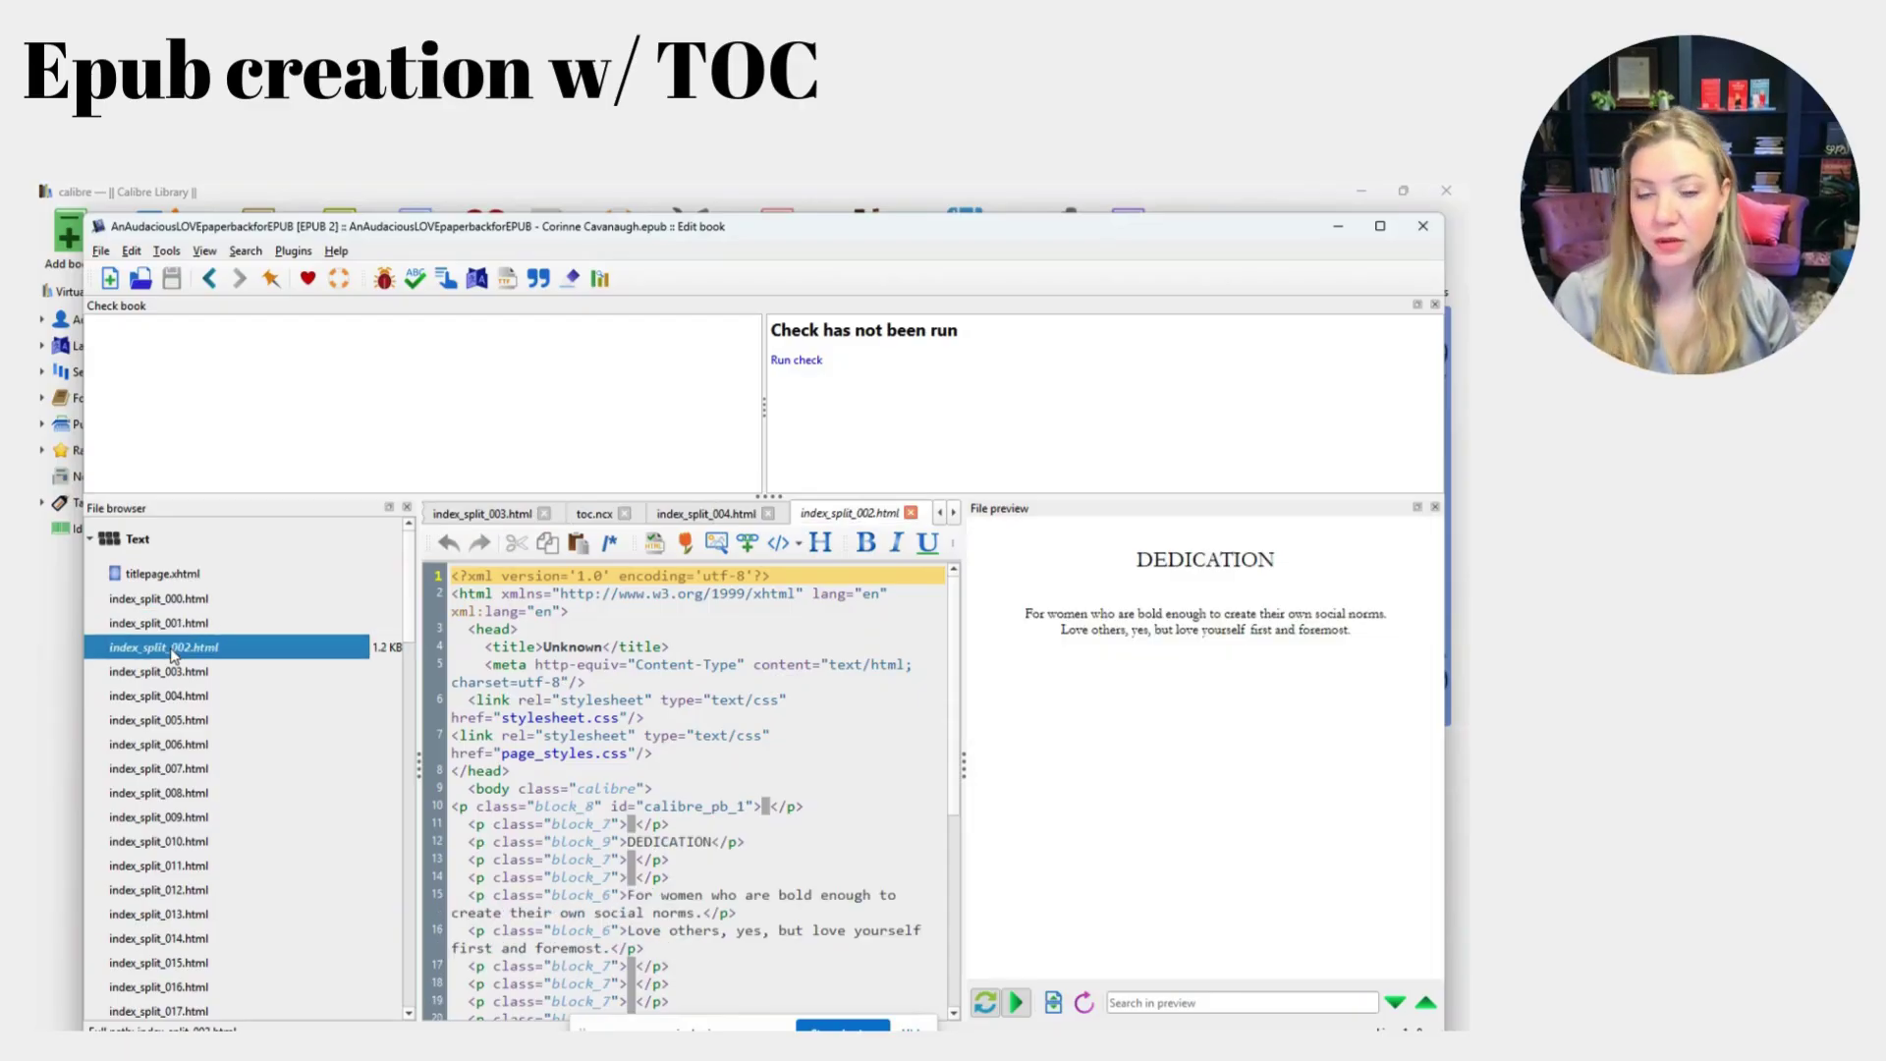
{"action": "double_click", "coordinate": [189, 599]}
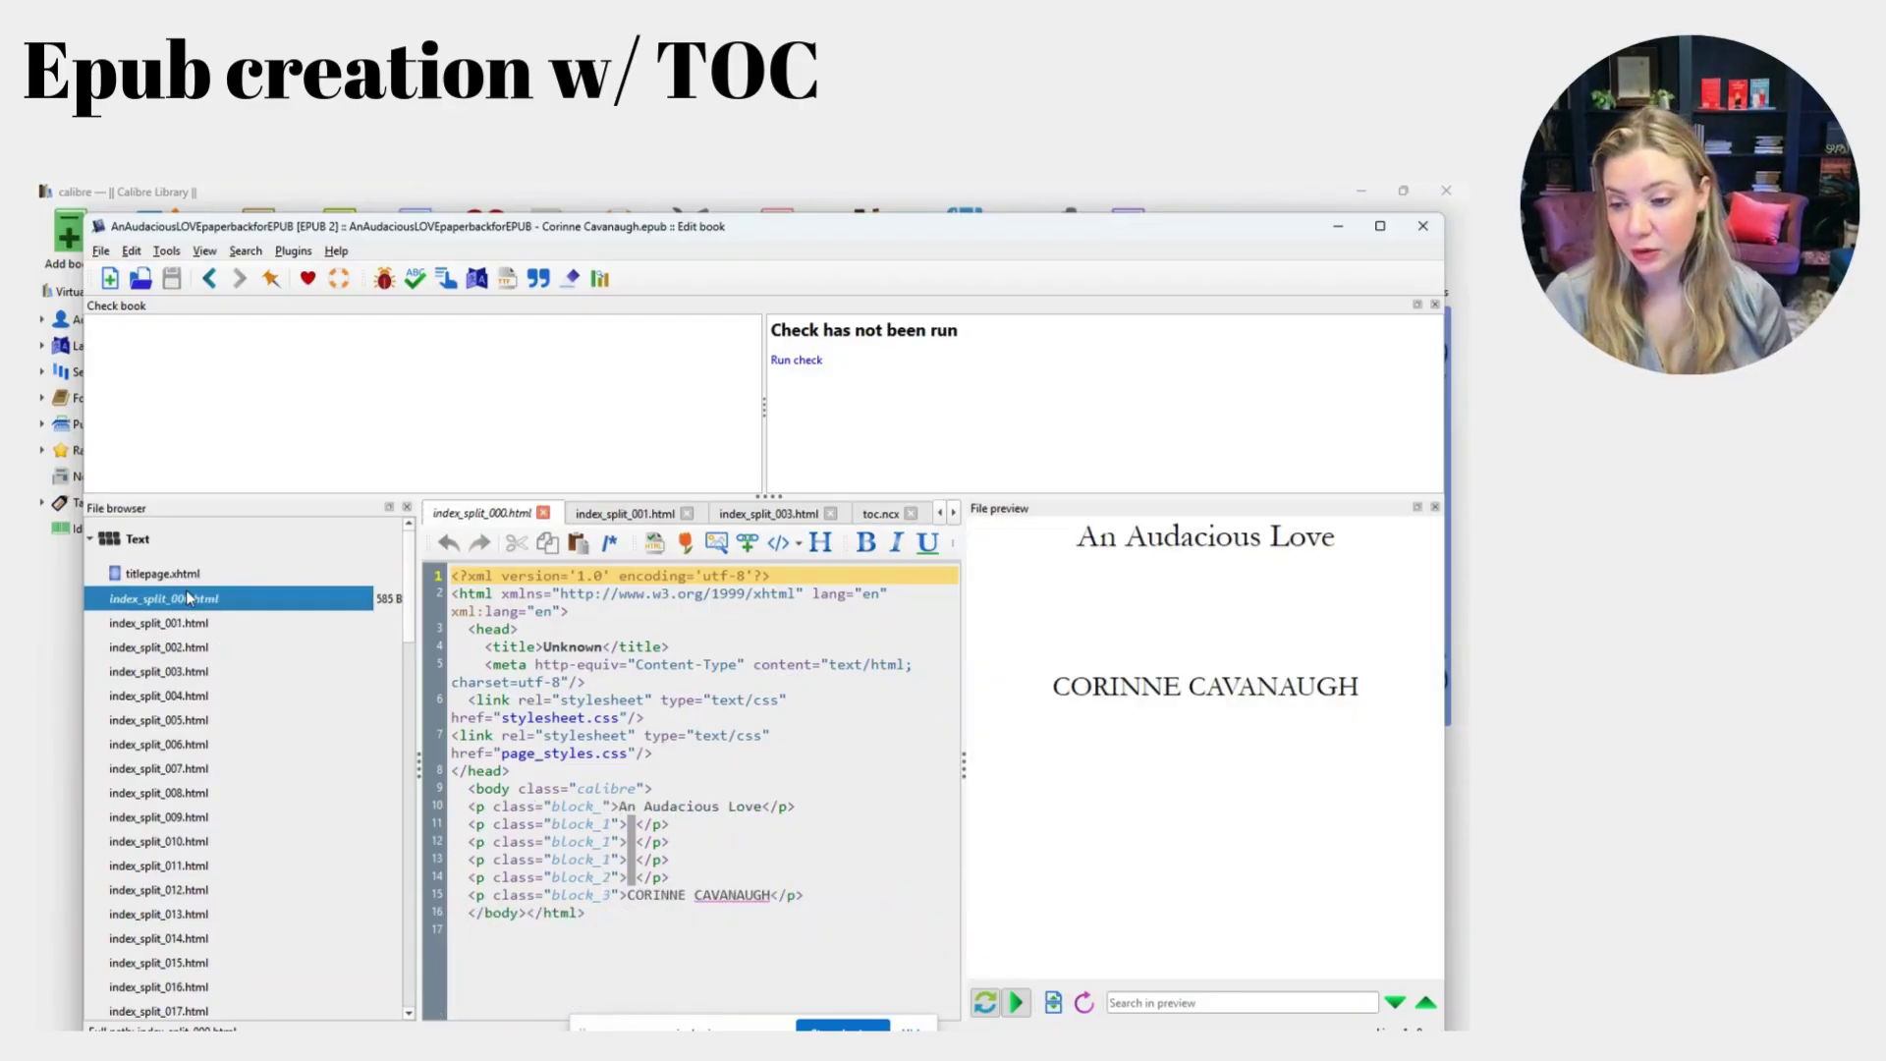
{"action": "double_click", "coordinate": [189, 623]}
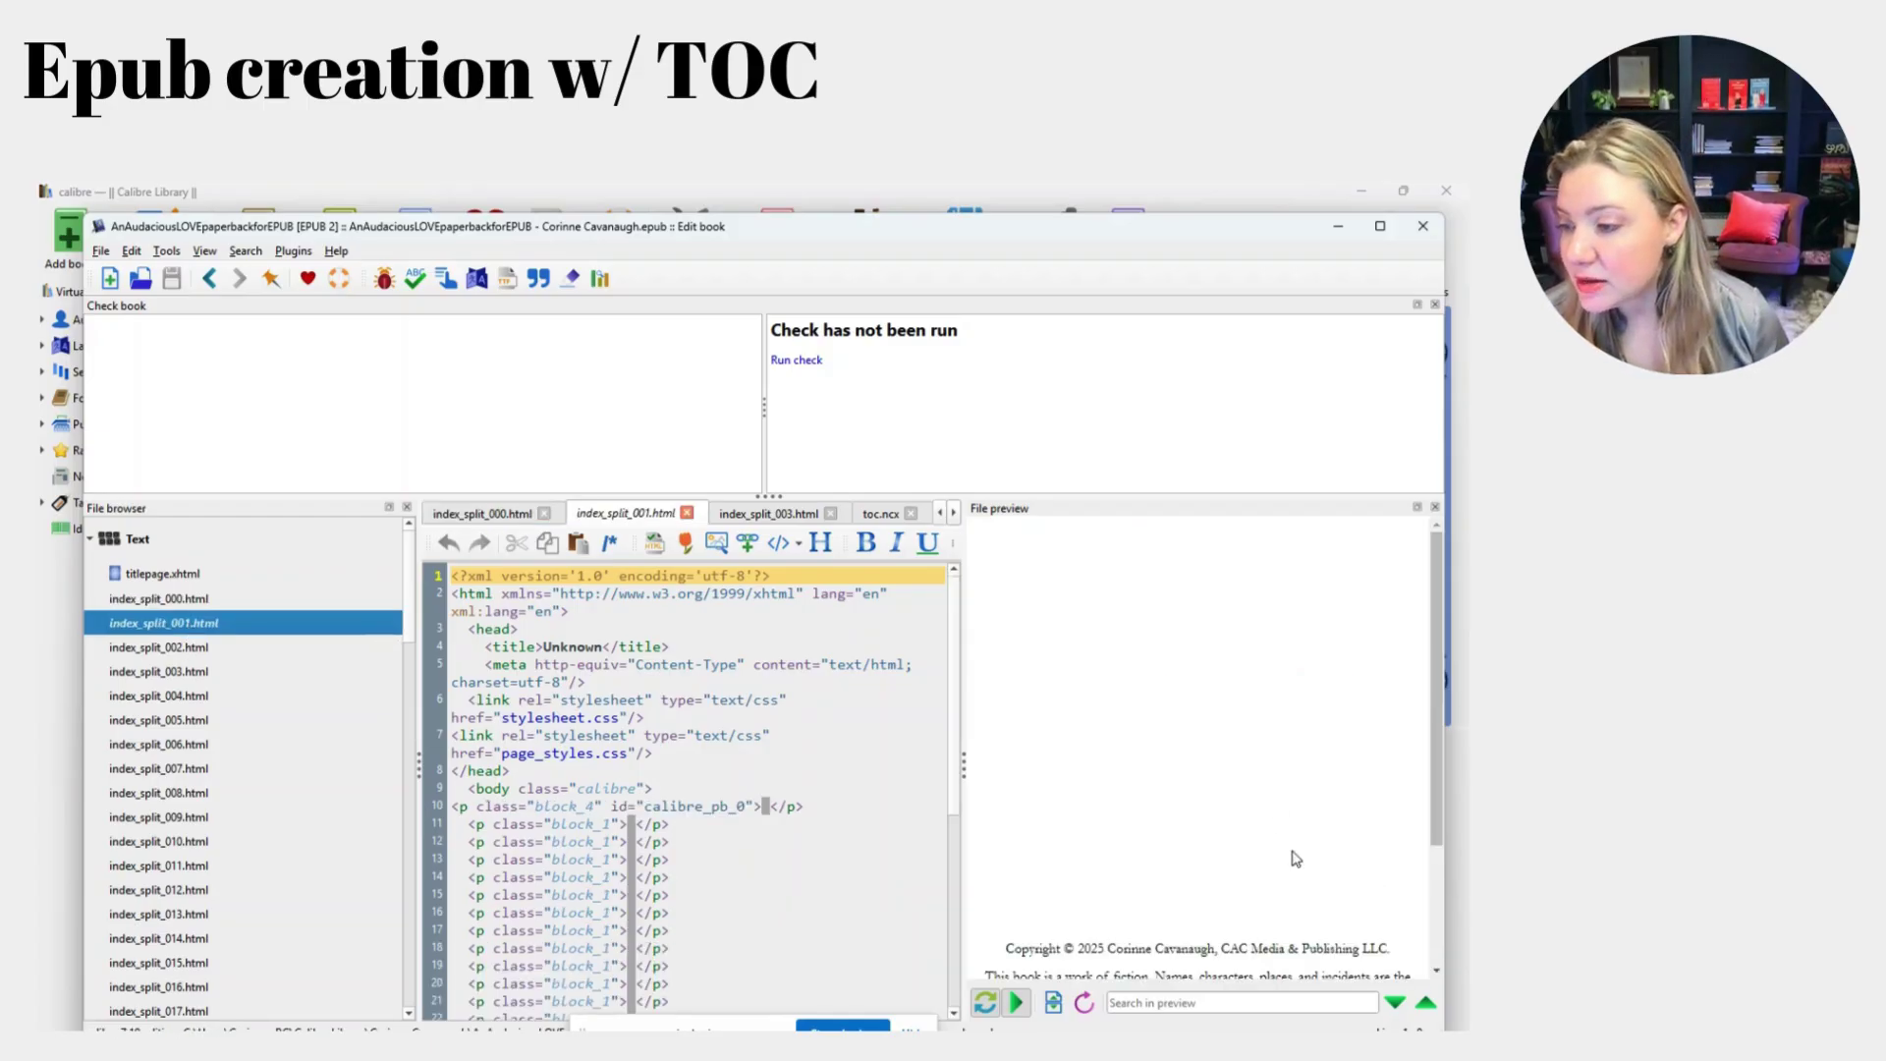
{"action": "double_click", "coordinate": [206, 648]}
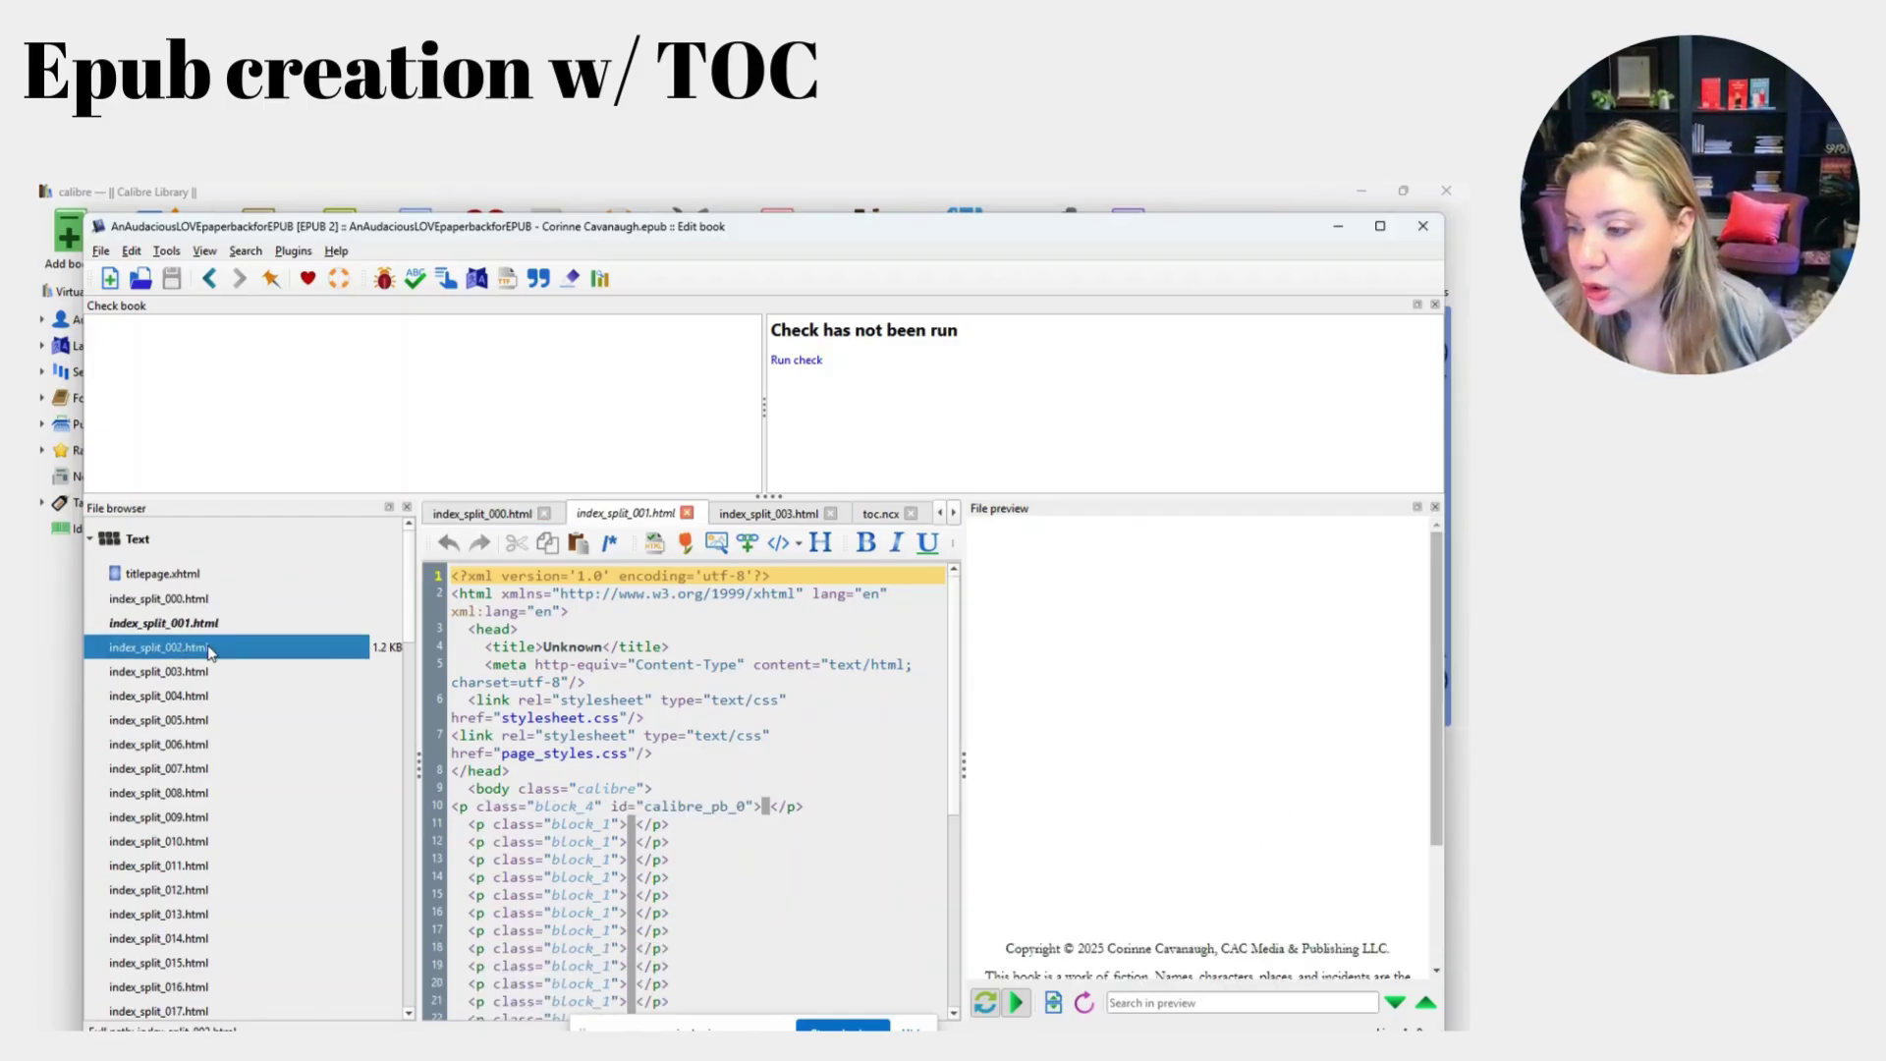
{"action": "double_click", "coordinate": [208, 672]}
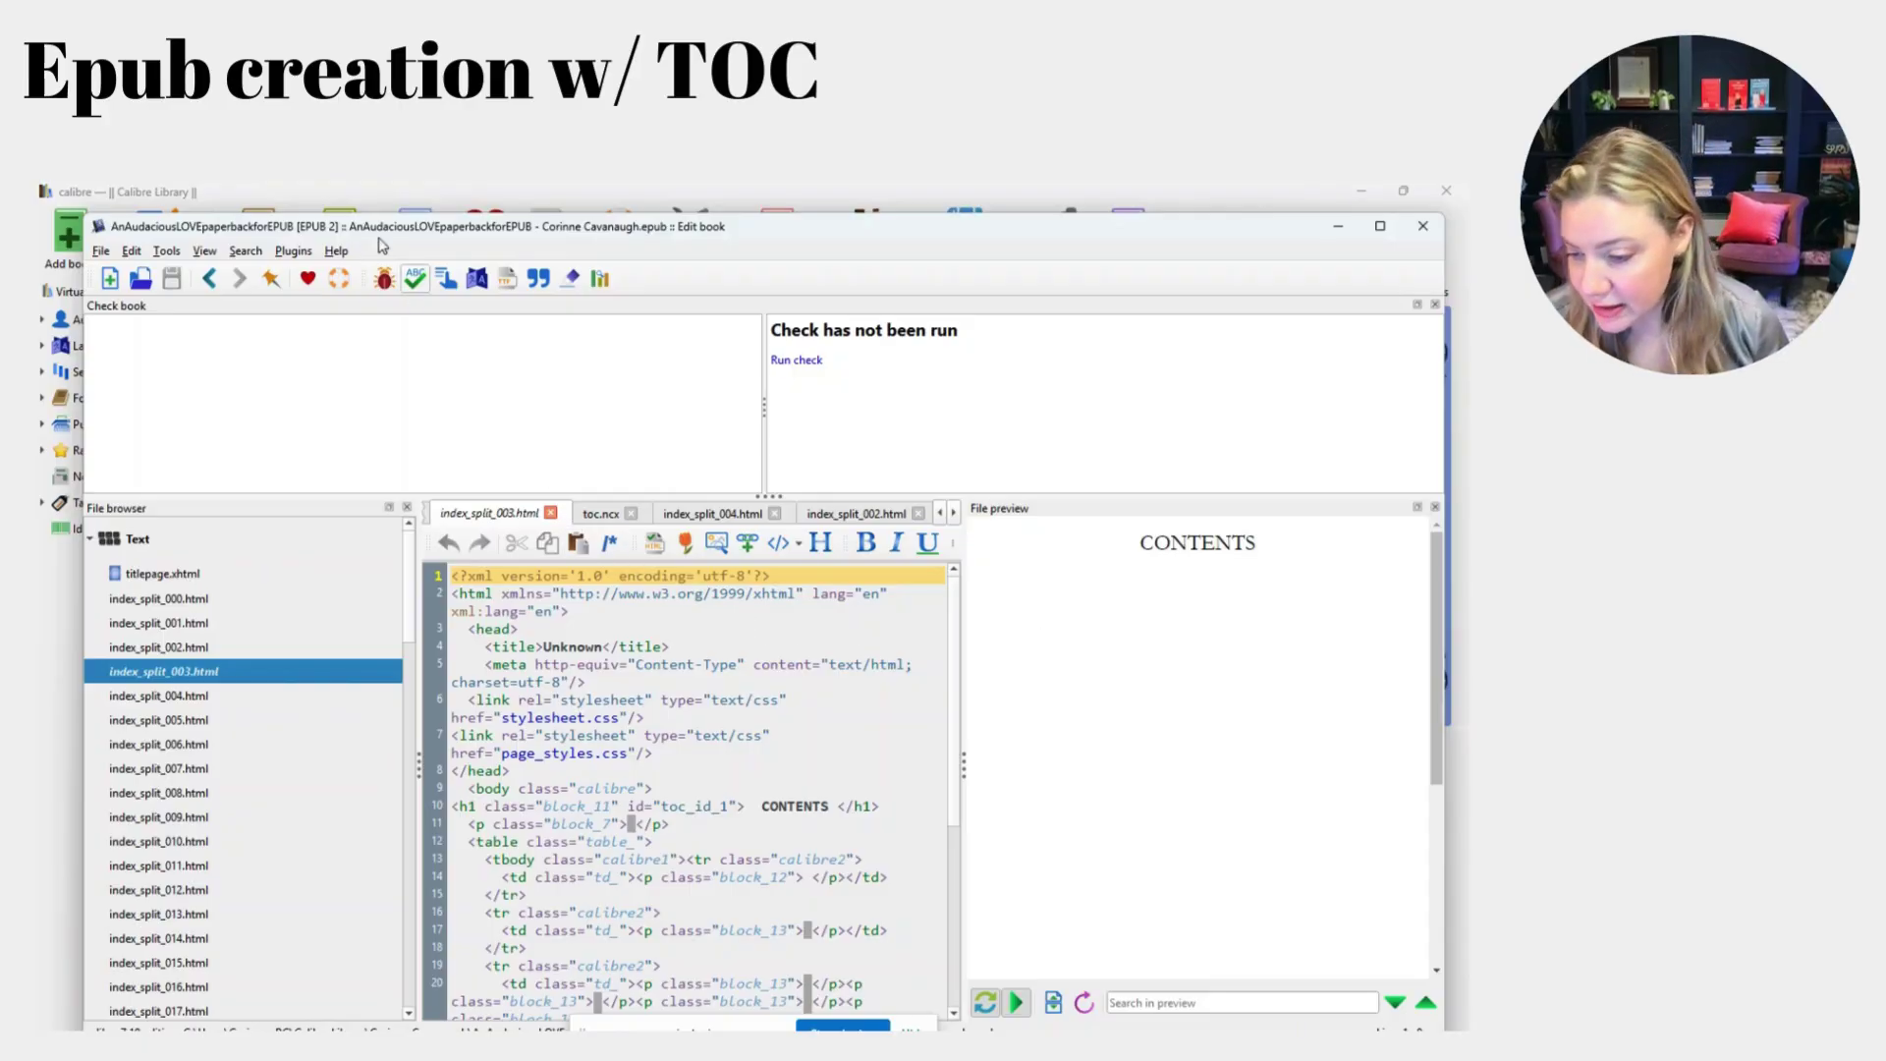
Inspect the empty paragraph below the CONTENTS heading in the code view.
{"action": "left_click", "coordinate": [166, 251]}
{"action": "mouse_move", "coordinate": [201, 275]}
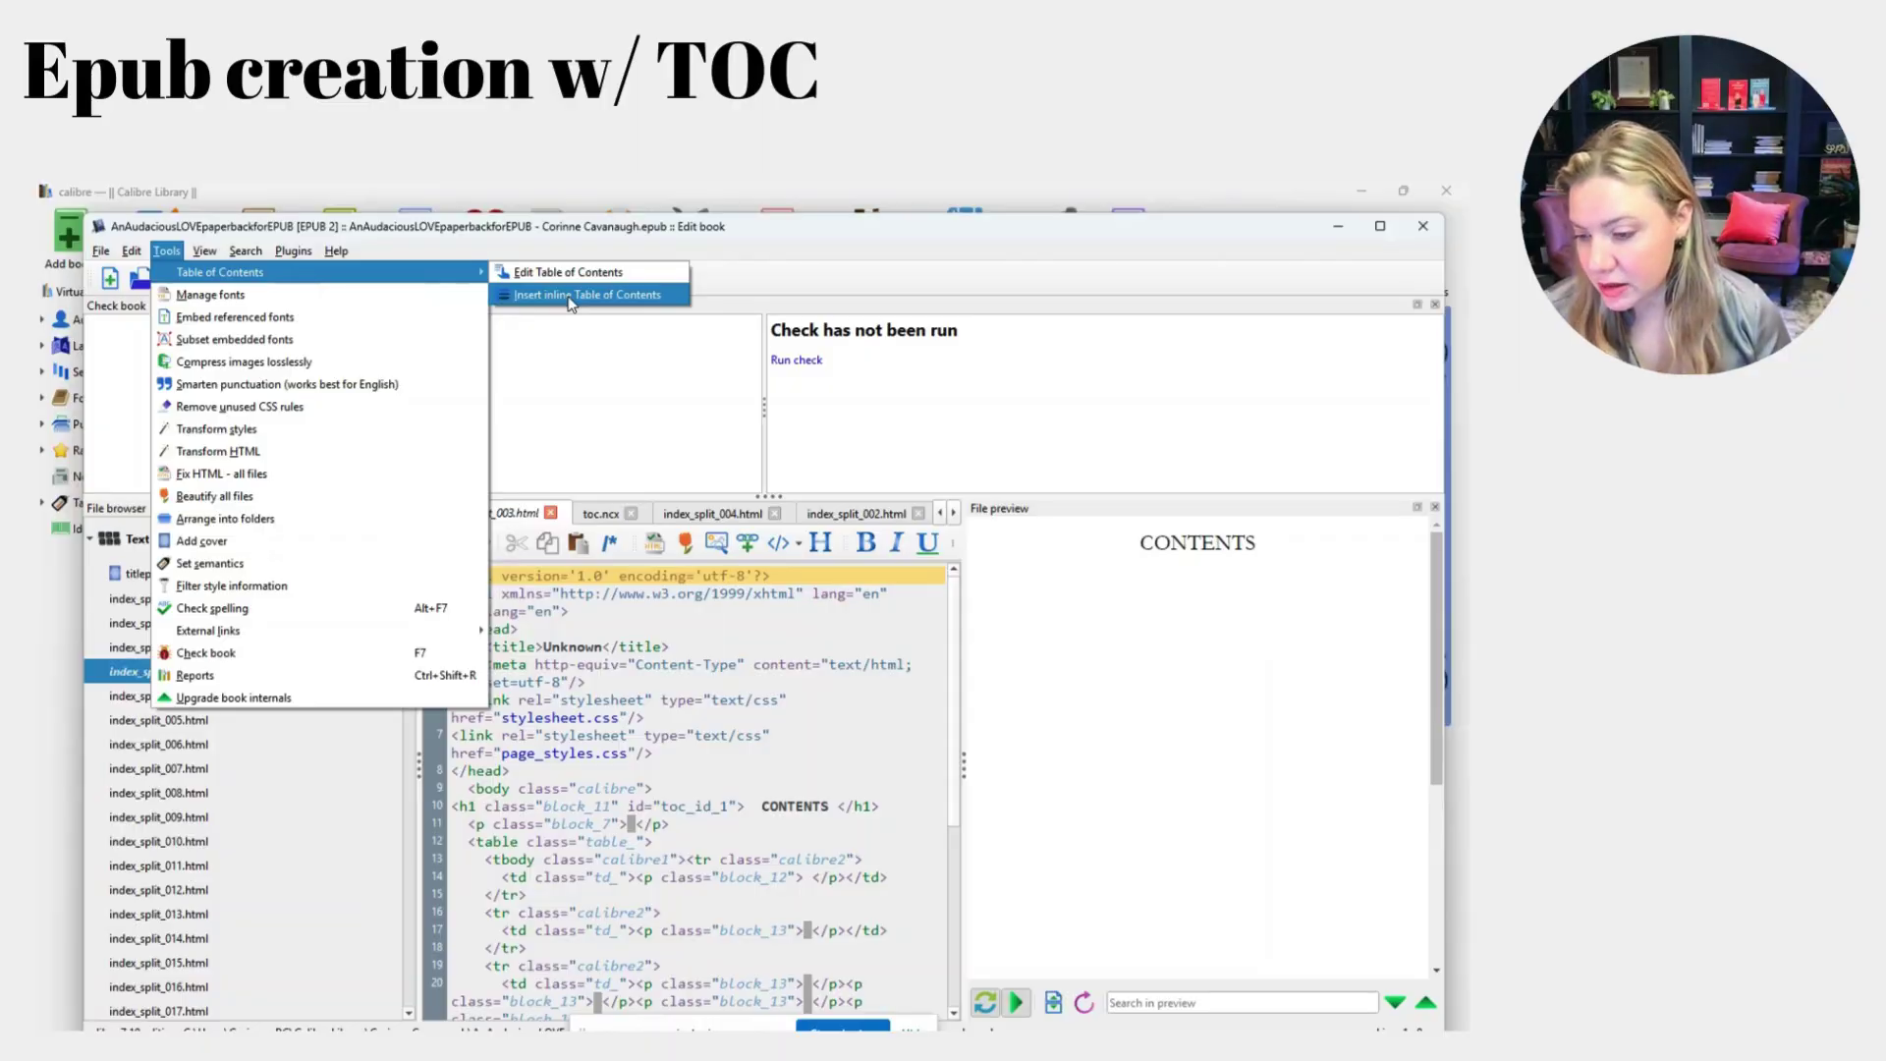
{"action": "left_click", "coordinate": [788, 846]}
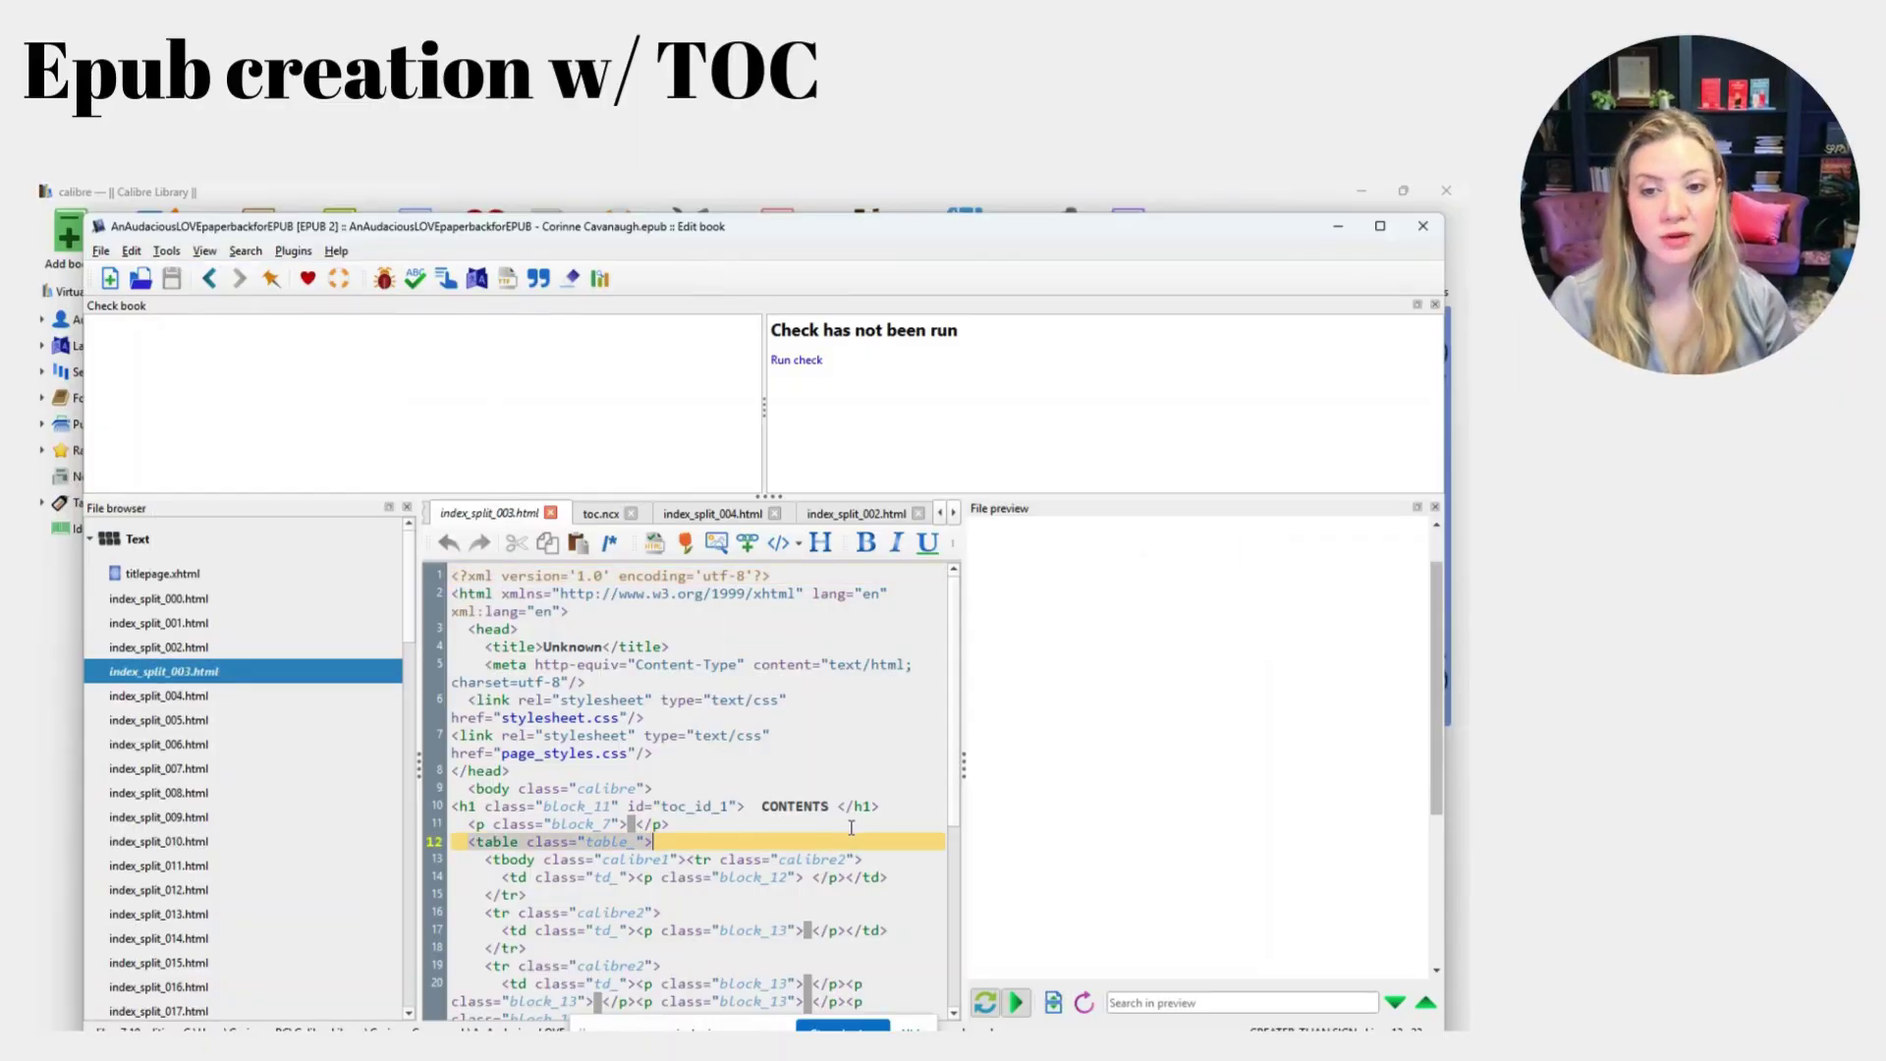
{"action": "key", "text": "Up"}
{"action": "key", "text": "Up"}
{"action": "key", "text": "Up"}
{"action": "key", "text": "Down"}
{"action": "key", "text": "Down"}
{"action": "key", "text": "Down"}
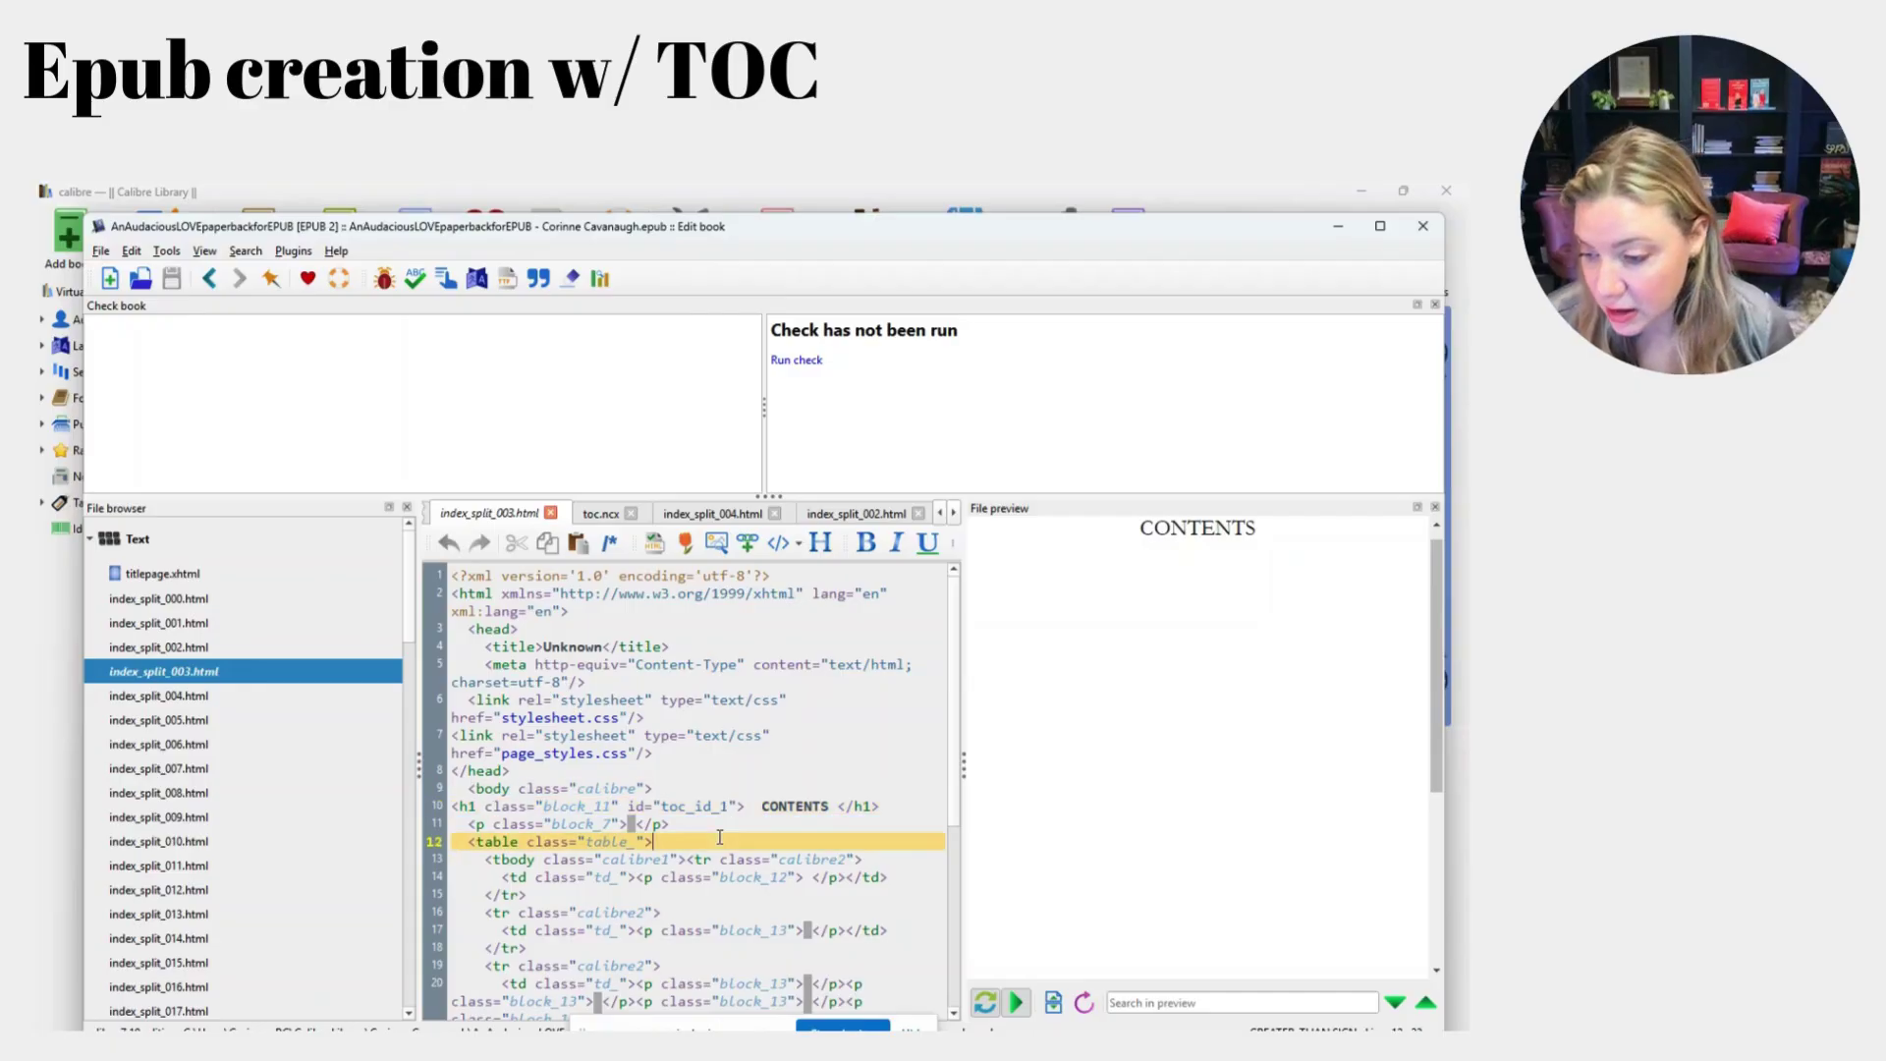
{"action": "left_click", "coordinate": [687, 823]}
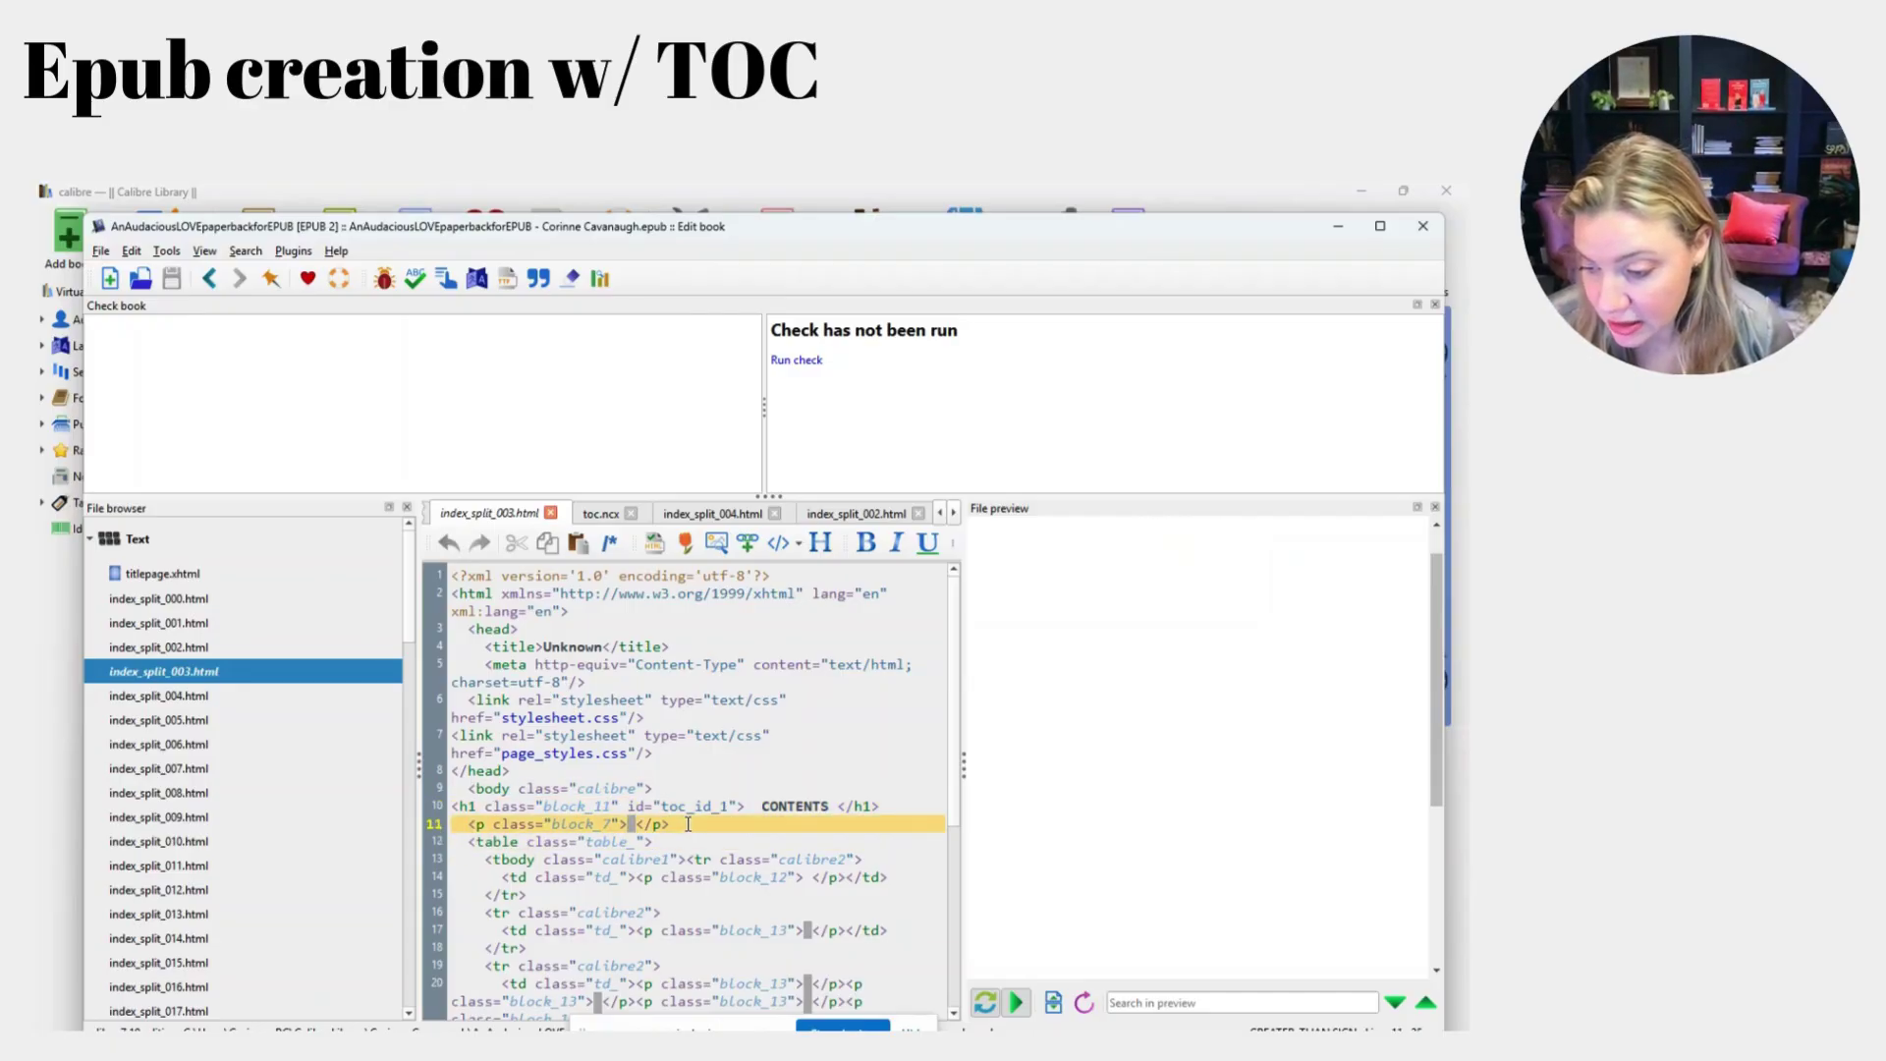
{"action": "left_click_drag", "start_coordinate": [668, 825], "coordinate": [629, 825]}
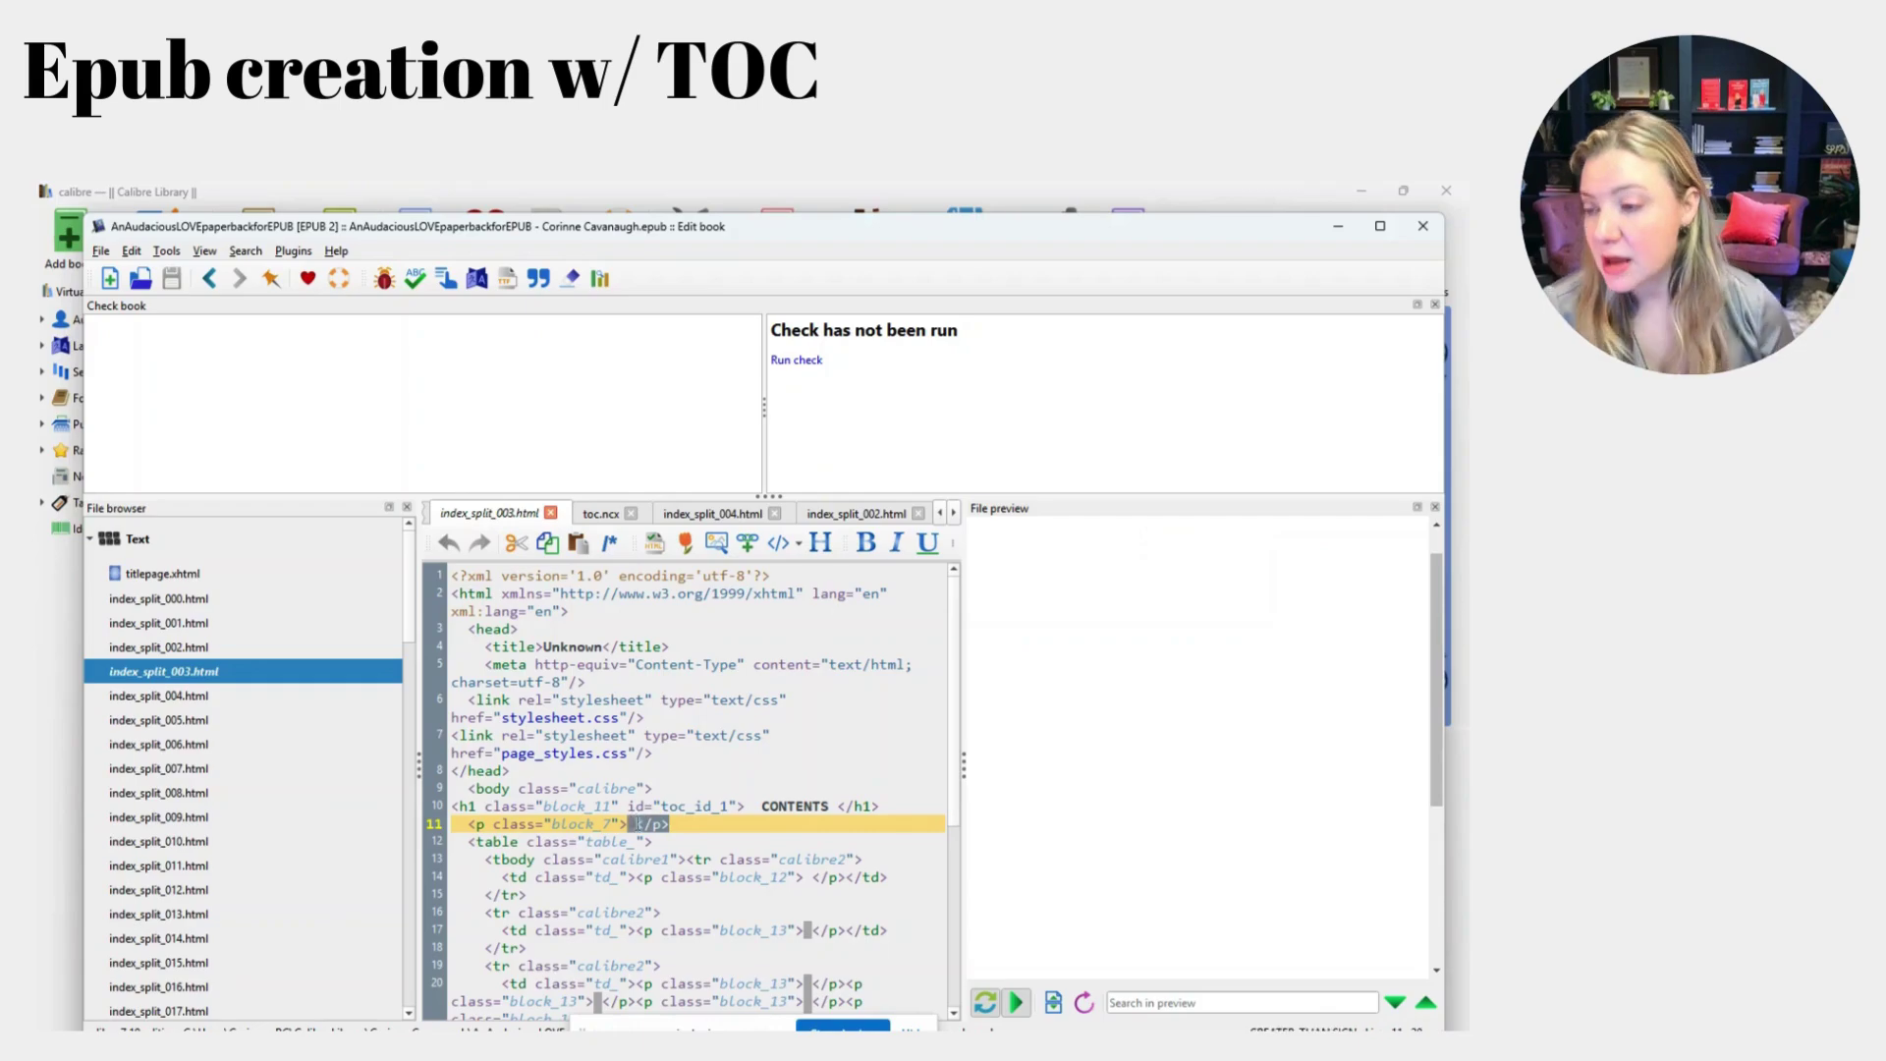
{"action": "left_click", "coordinate": [683, 825]}
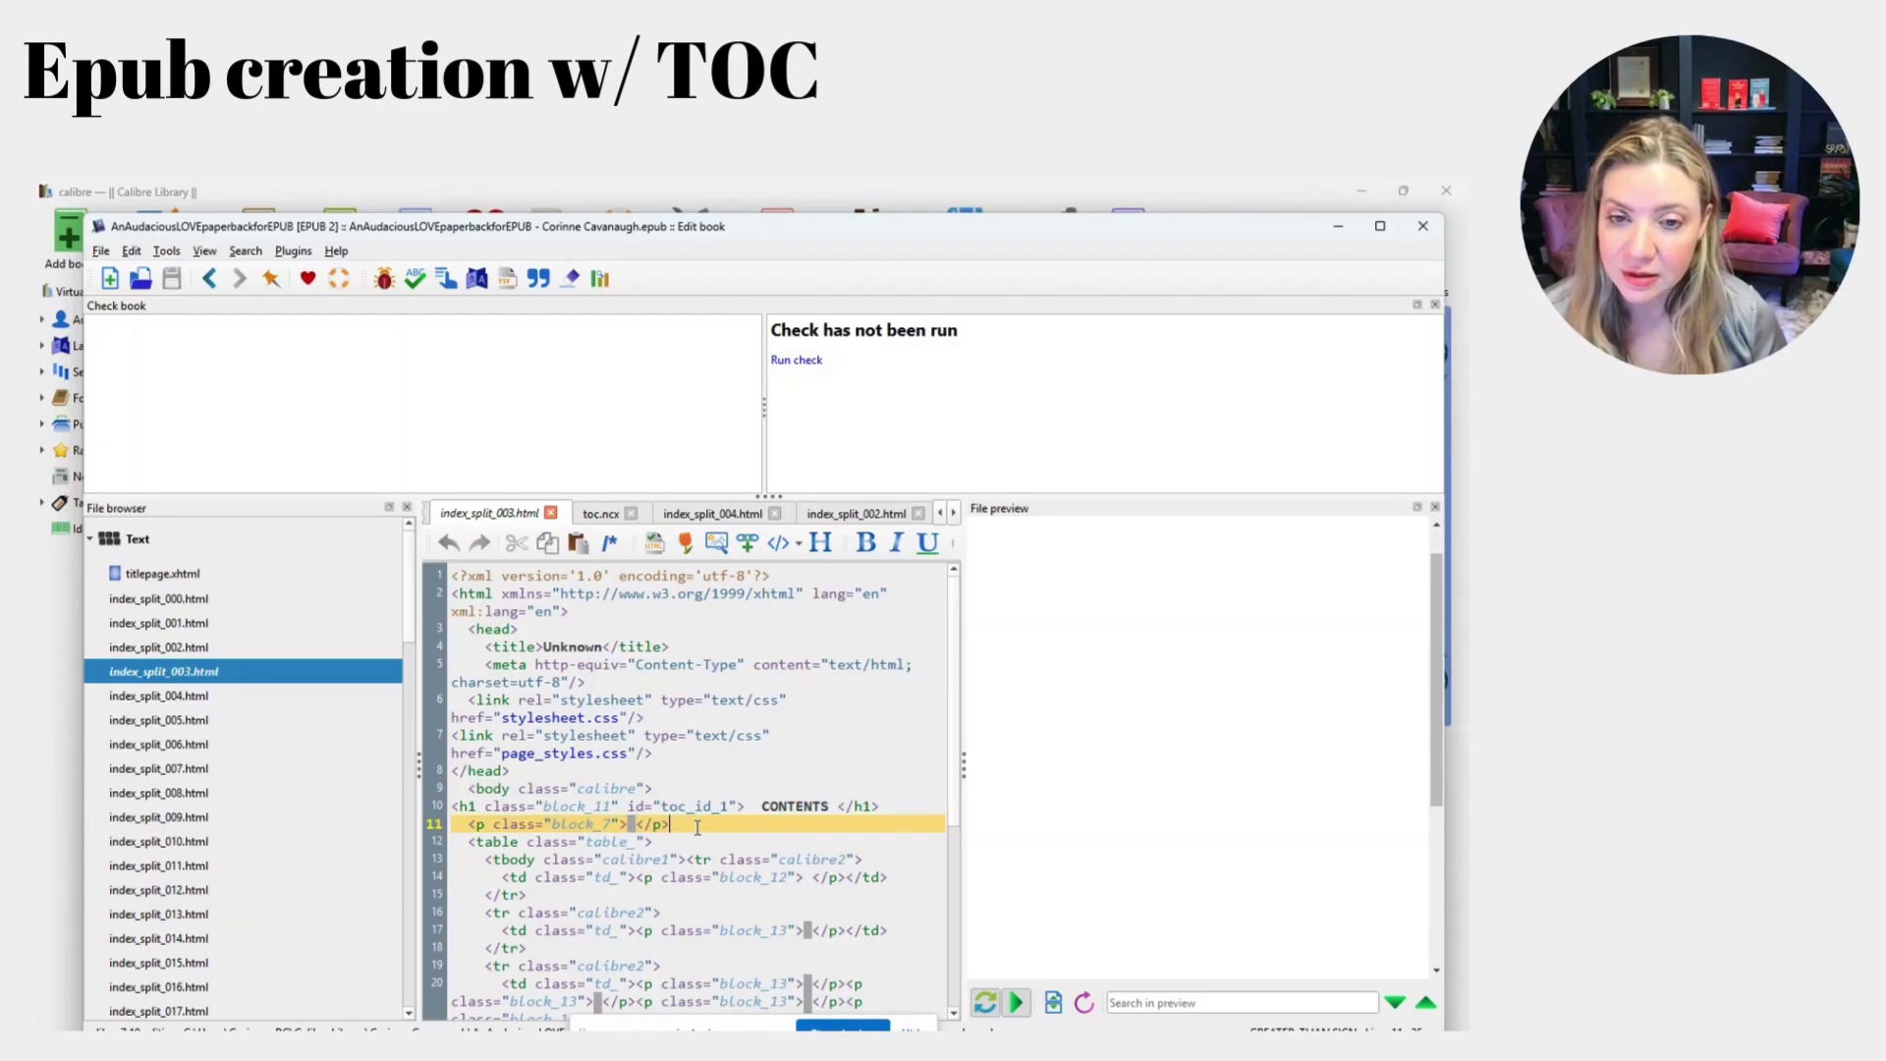
Insert an inline Table of Contents via Tools > Table of Contents.
{"action": "left_click", "coordinate": [204, 250]}
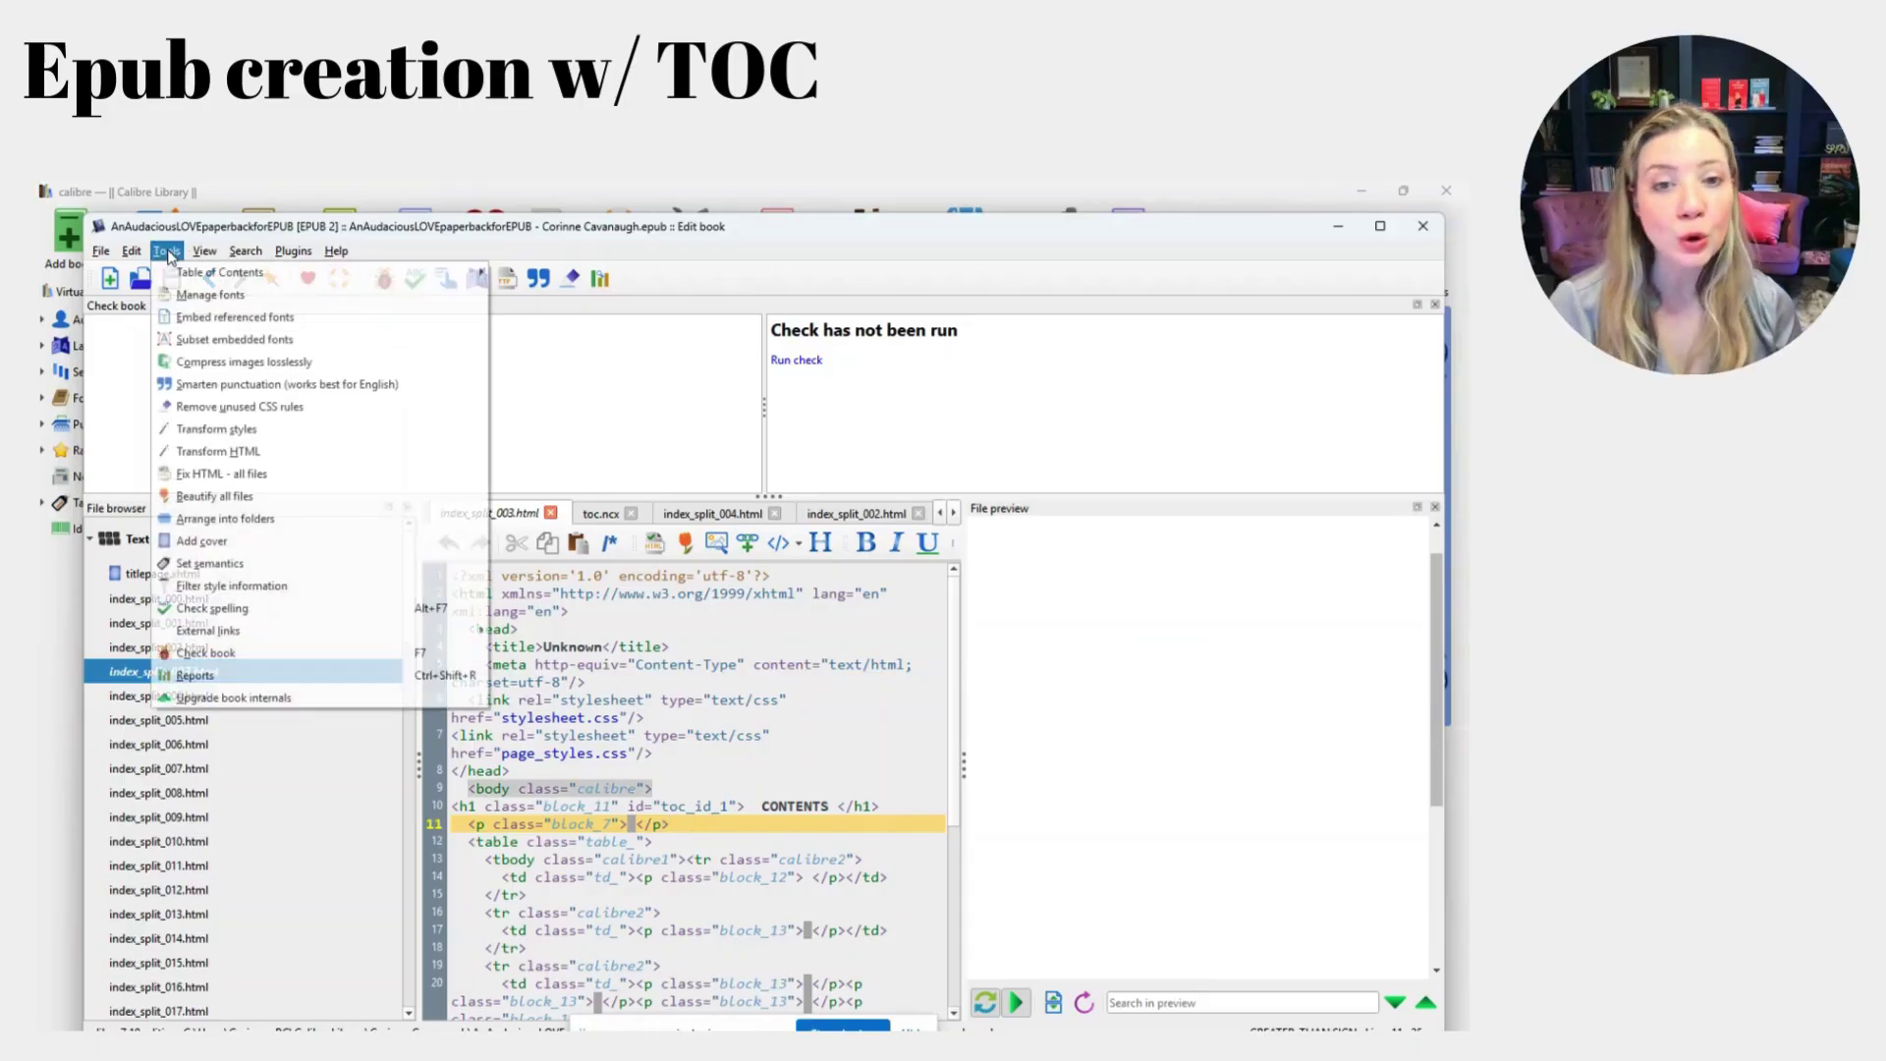
{"action": "mouse_move", "coordinate": [166, 251]}
{"action": "mouse_move", "coordinate": [224, 275]}
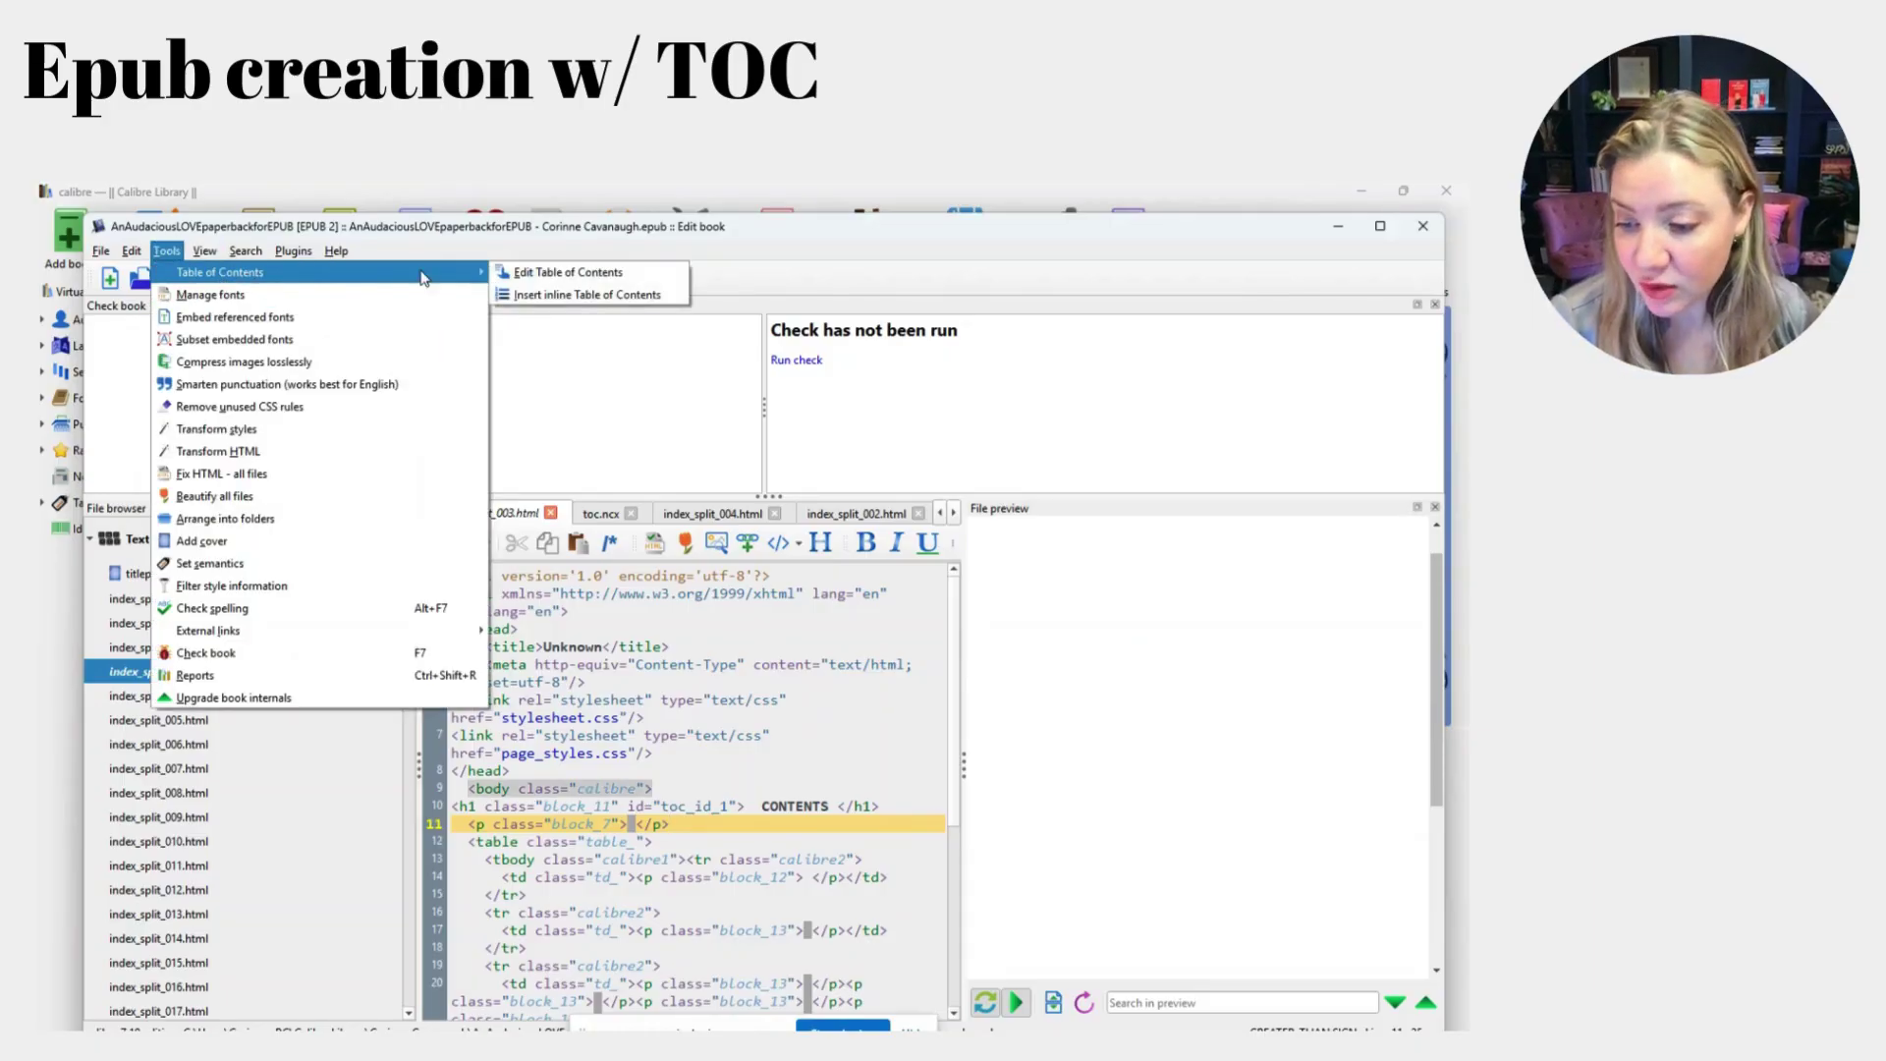
{"action": "left_click", "coordinate": [540, 299]}
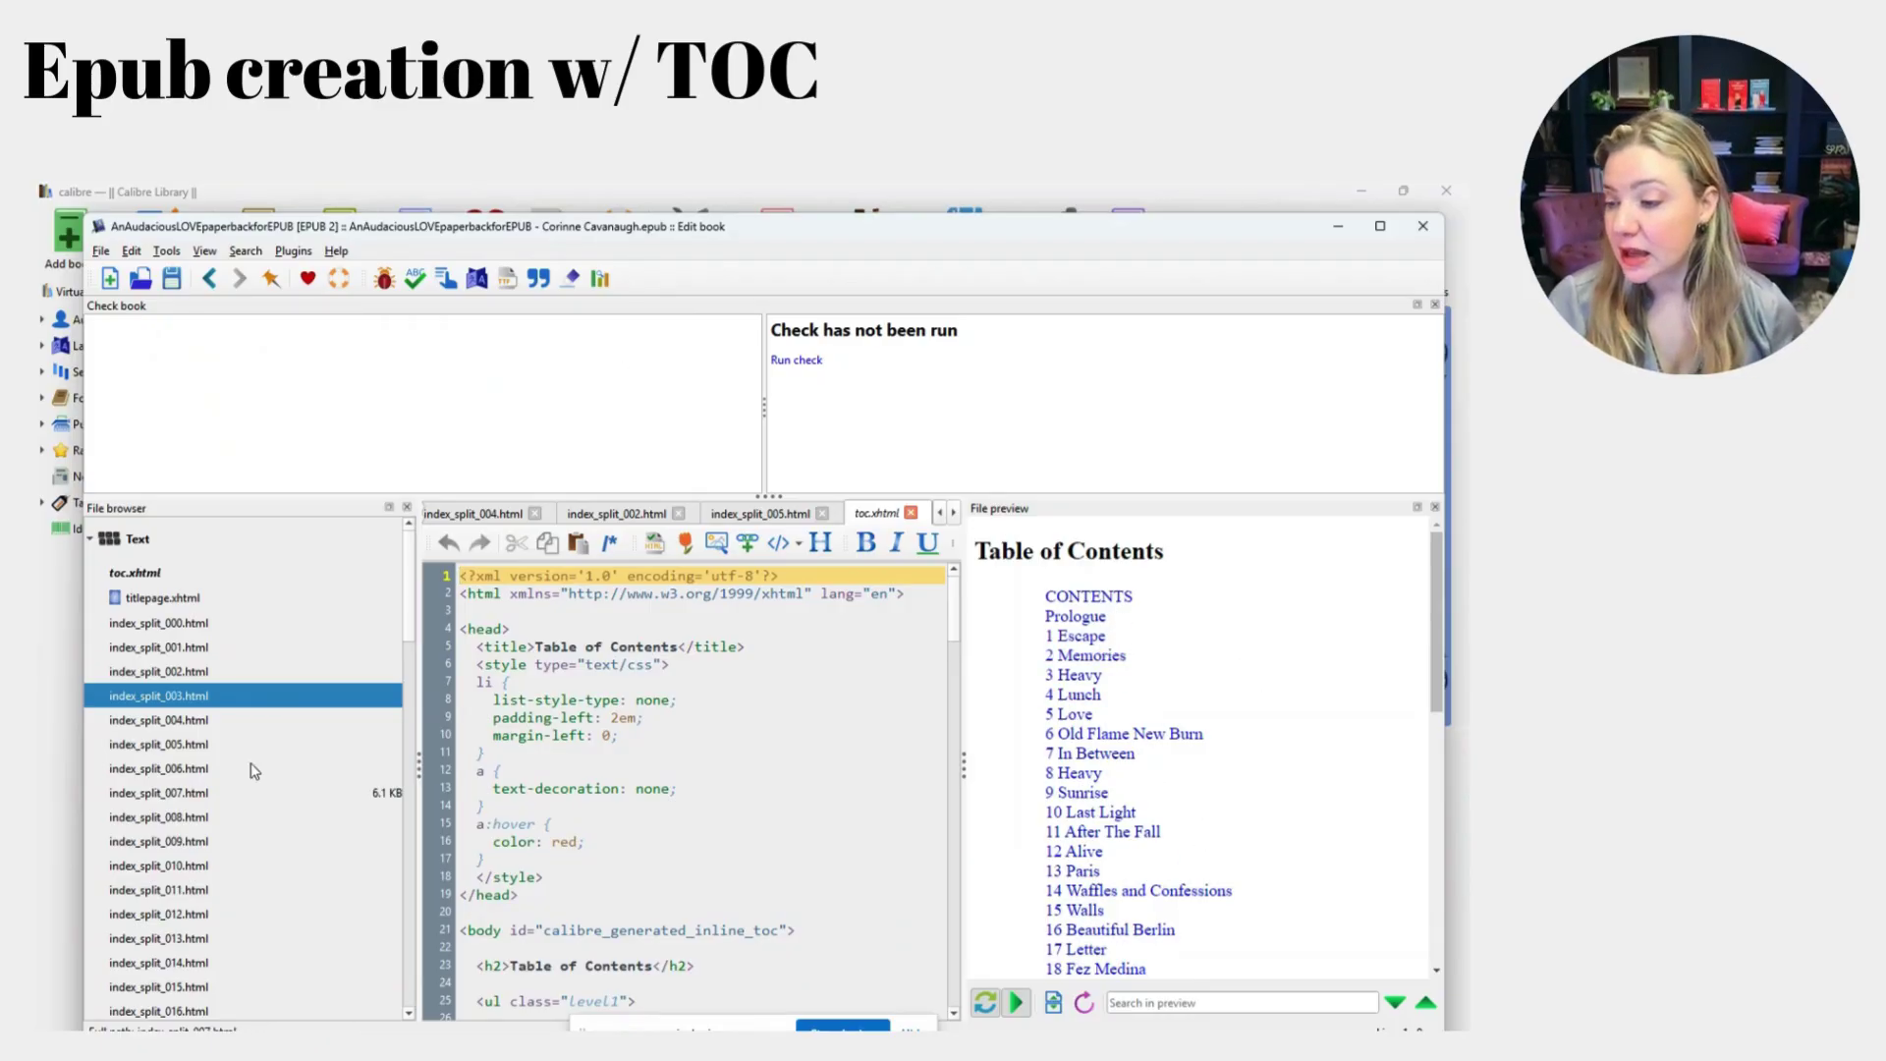
Open the closing Thank You file index_split_055.html and scroll to its social links.
{"action": "scroll", "coordinate": [1193, 650], "scroll_direction": "down", "scroll_amount": 10}
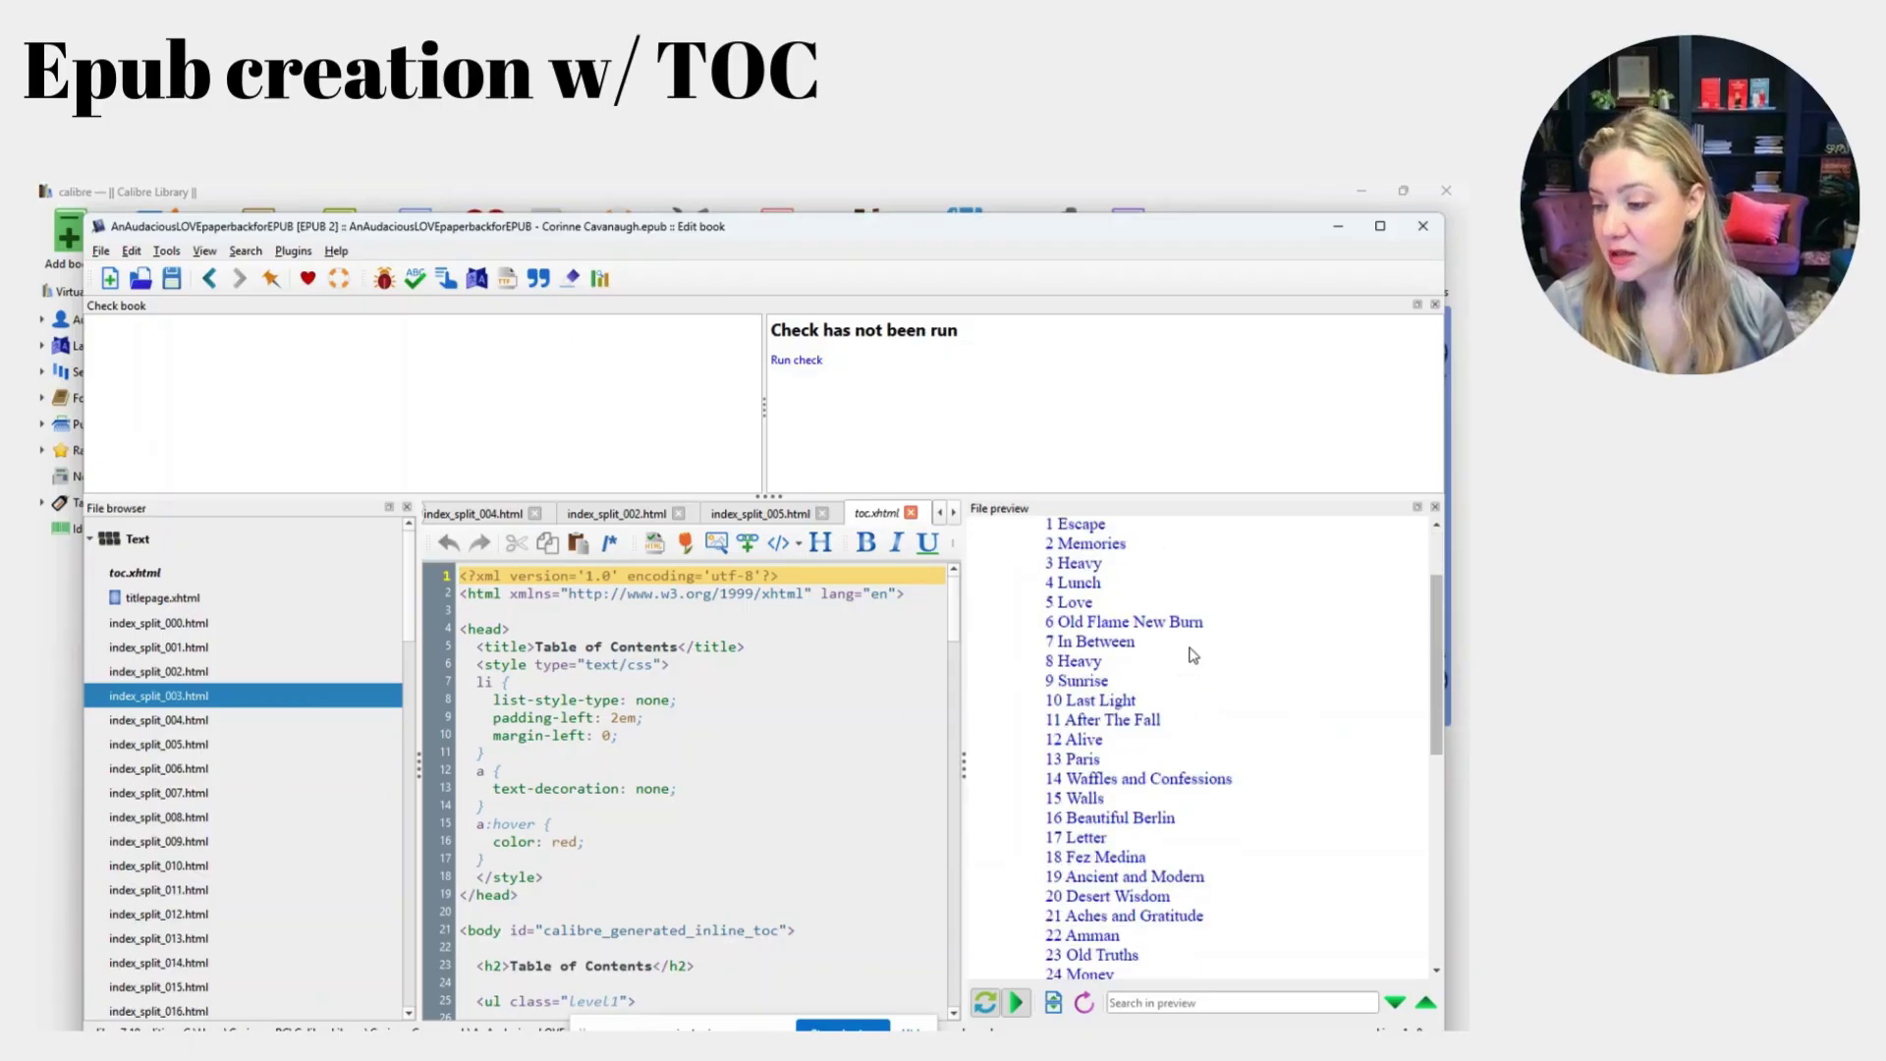
{"action": "scroll", "coordinate": [1193, 655], "scroll_direction": "down", "scroll_amount": 2}
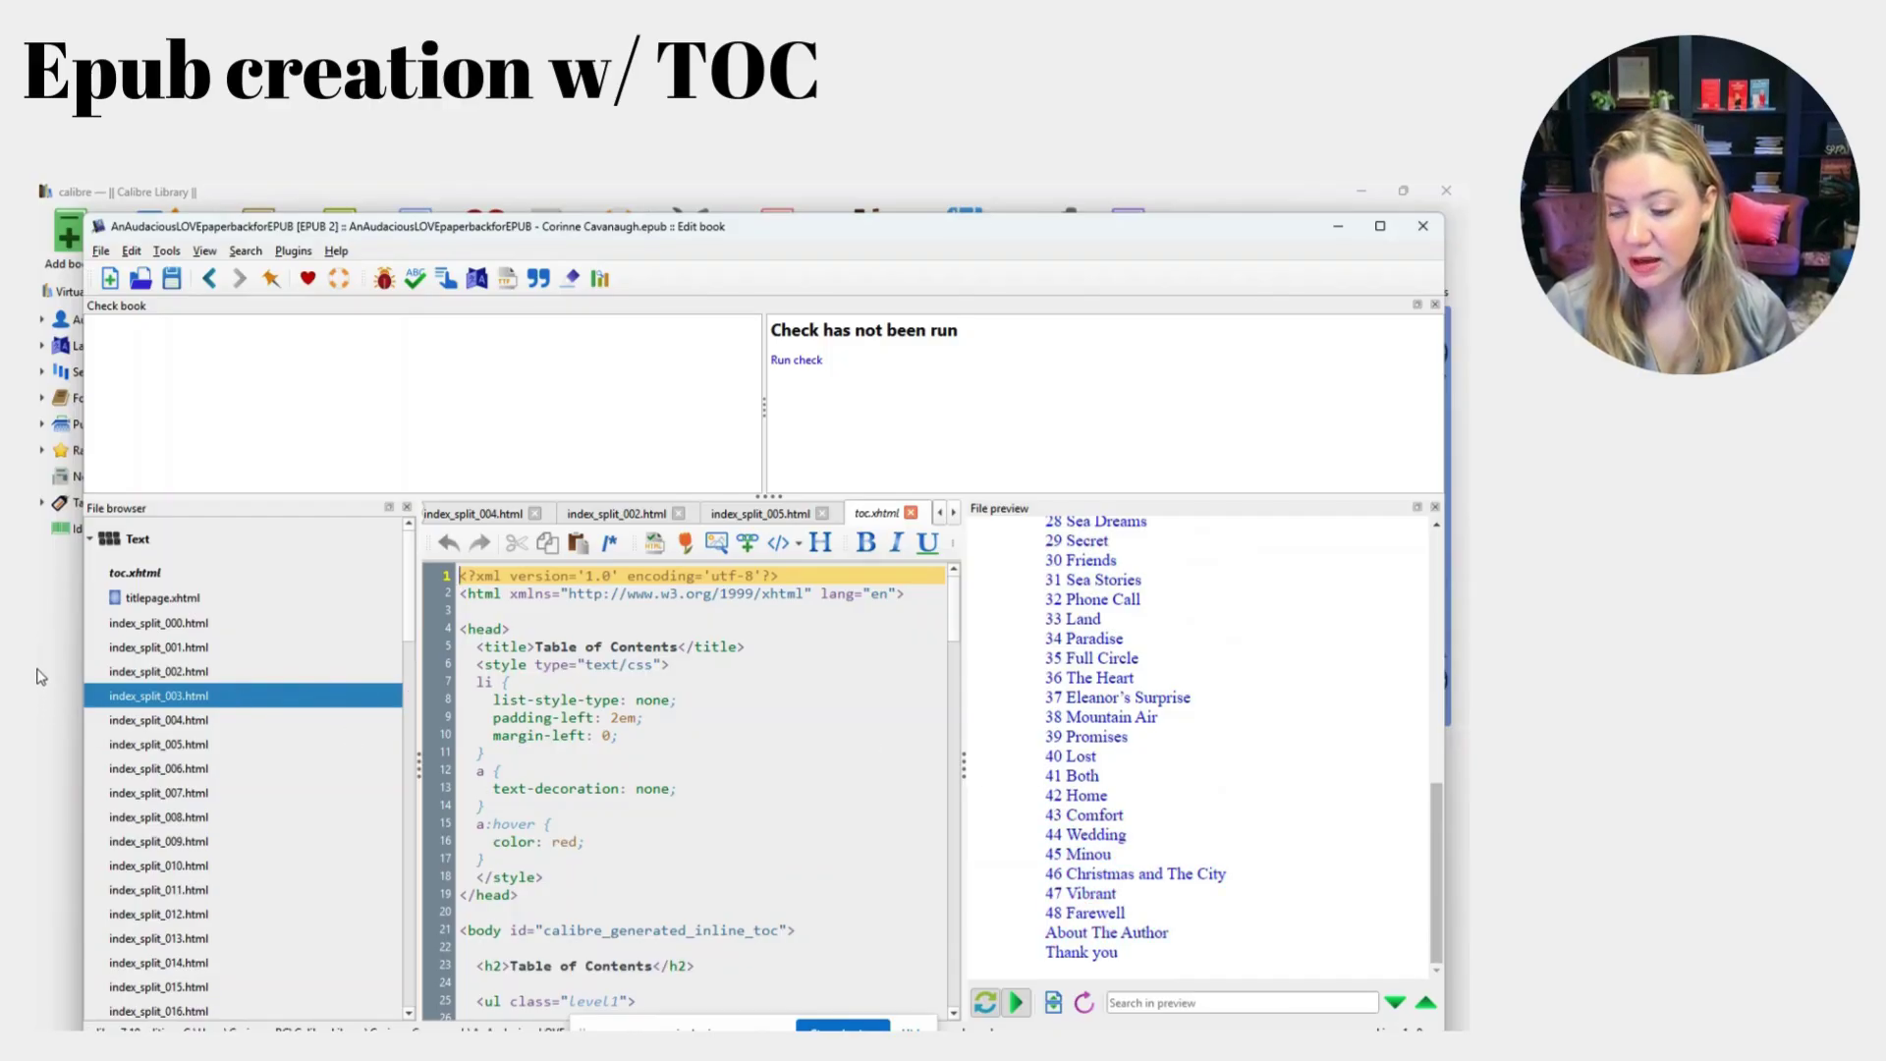
{"action": "scroll", "coordinate": [200, 754], "scroll_direction": "down", "scroll_amount": 6}
{"action": "scroll", "coordinate": [200, 754], "scroll_direction": "down", "scroll_amount": 10}
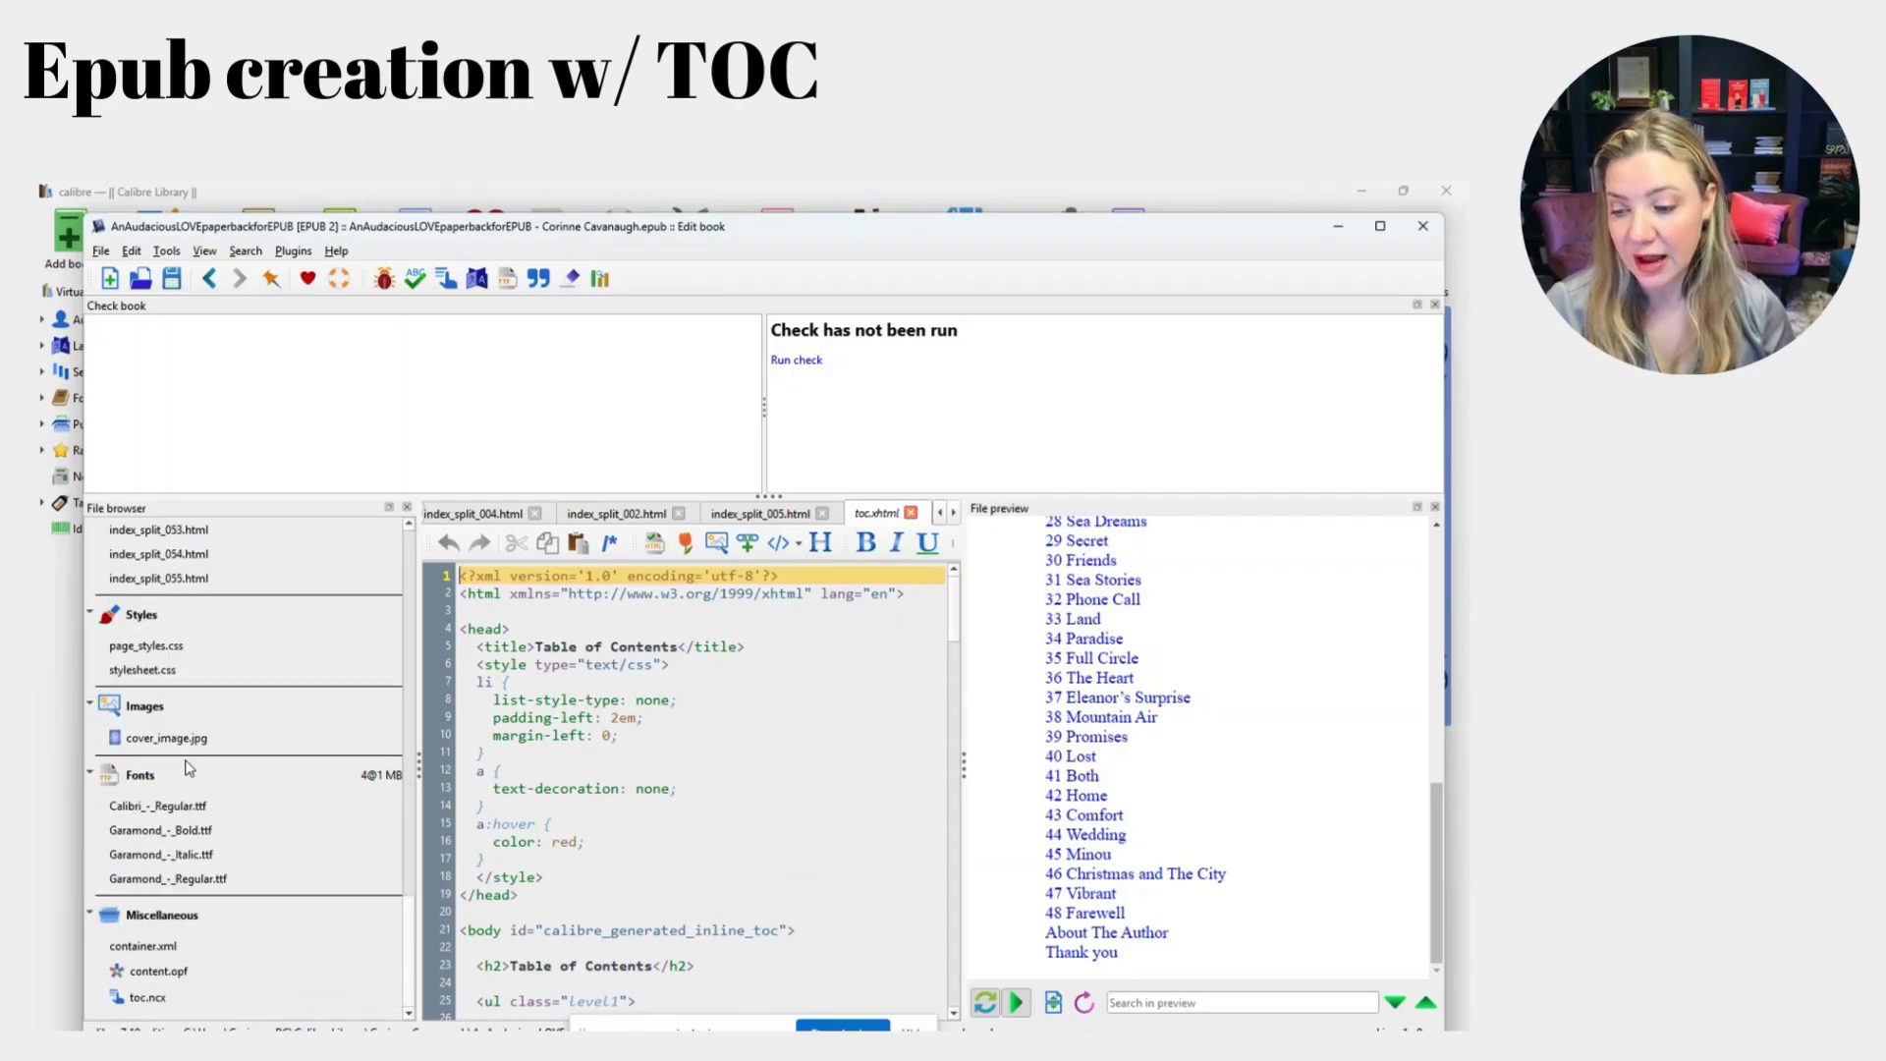
{"action": "scroll", "coordinate": [195, 786], "scroll_direction": "up", "scroll_amount": 2}
{"action": "double_click", "coordinate": [192, 803]}
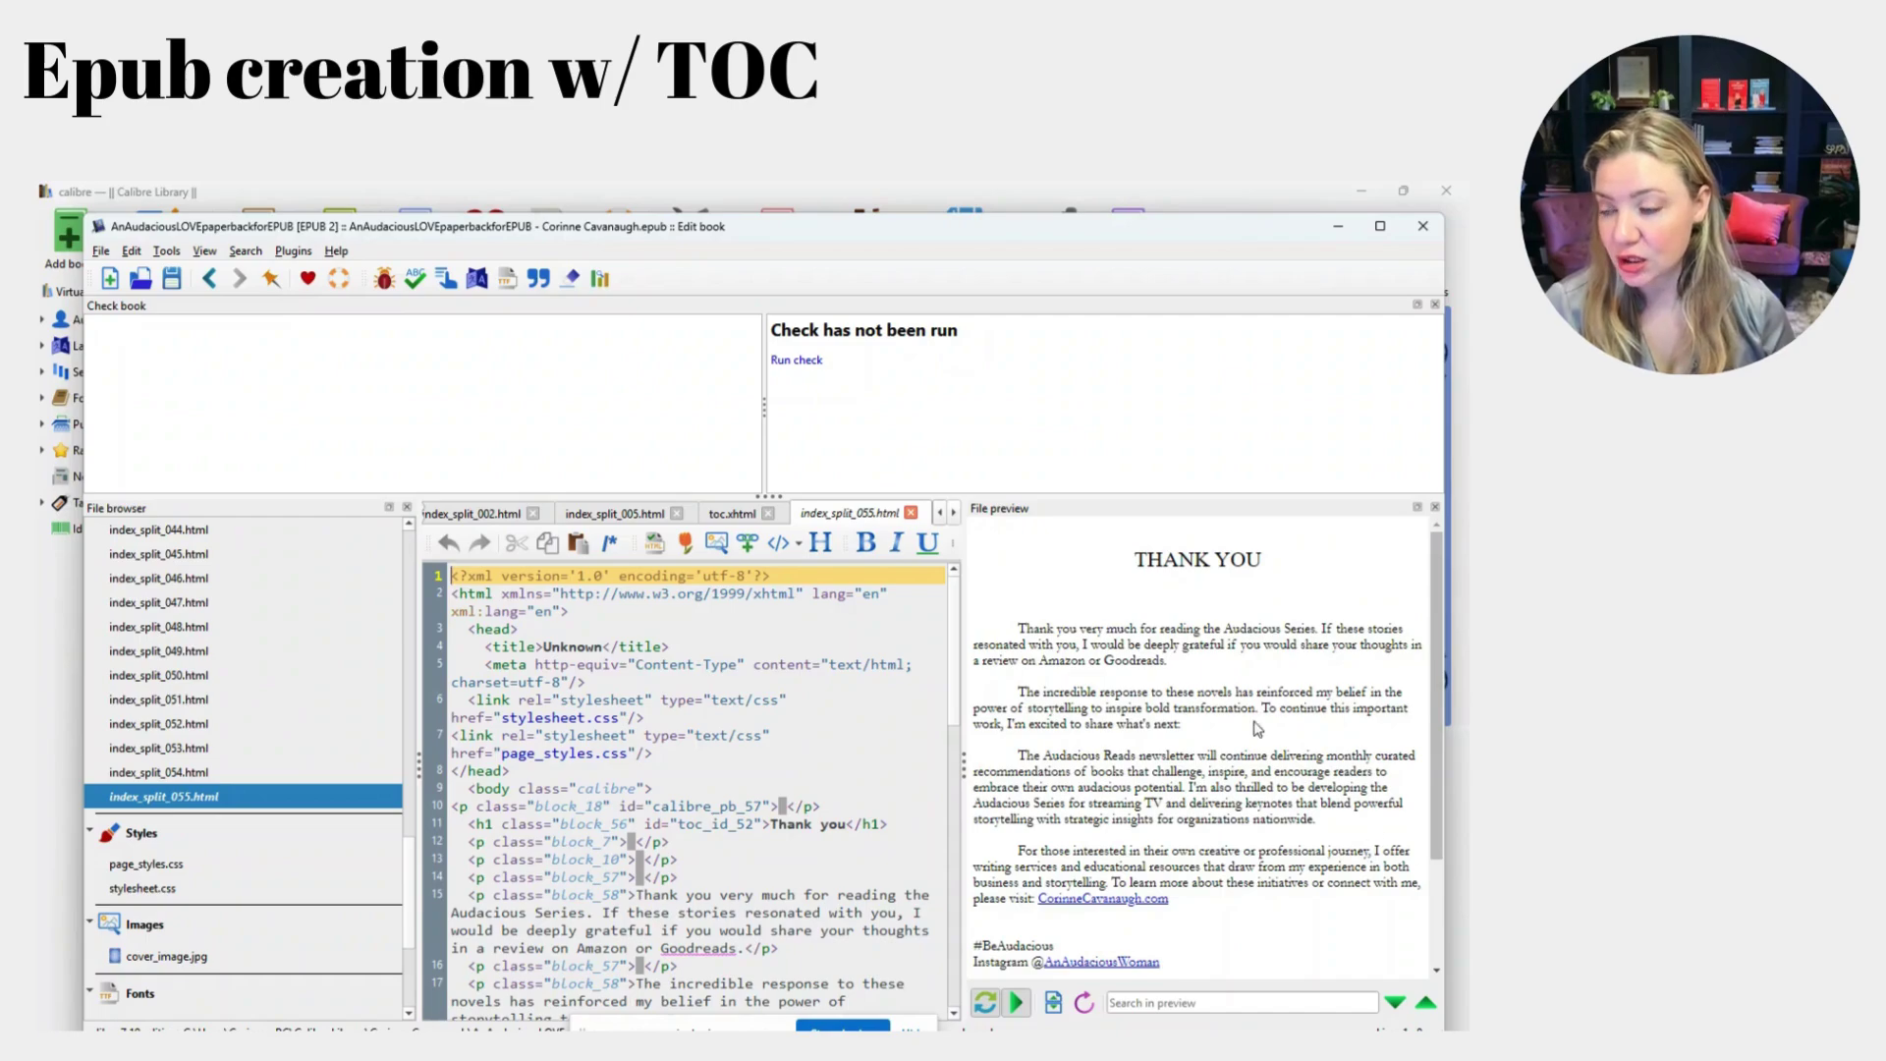
{"action": "scroll", "coordinate": [1156, 678], "scroll_direction": "down", "scroll_amount": 3}
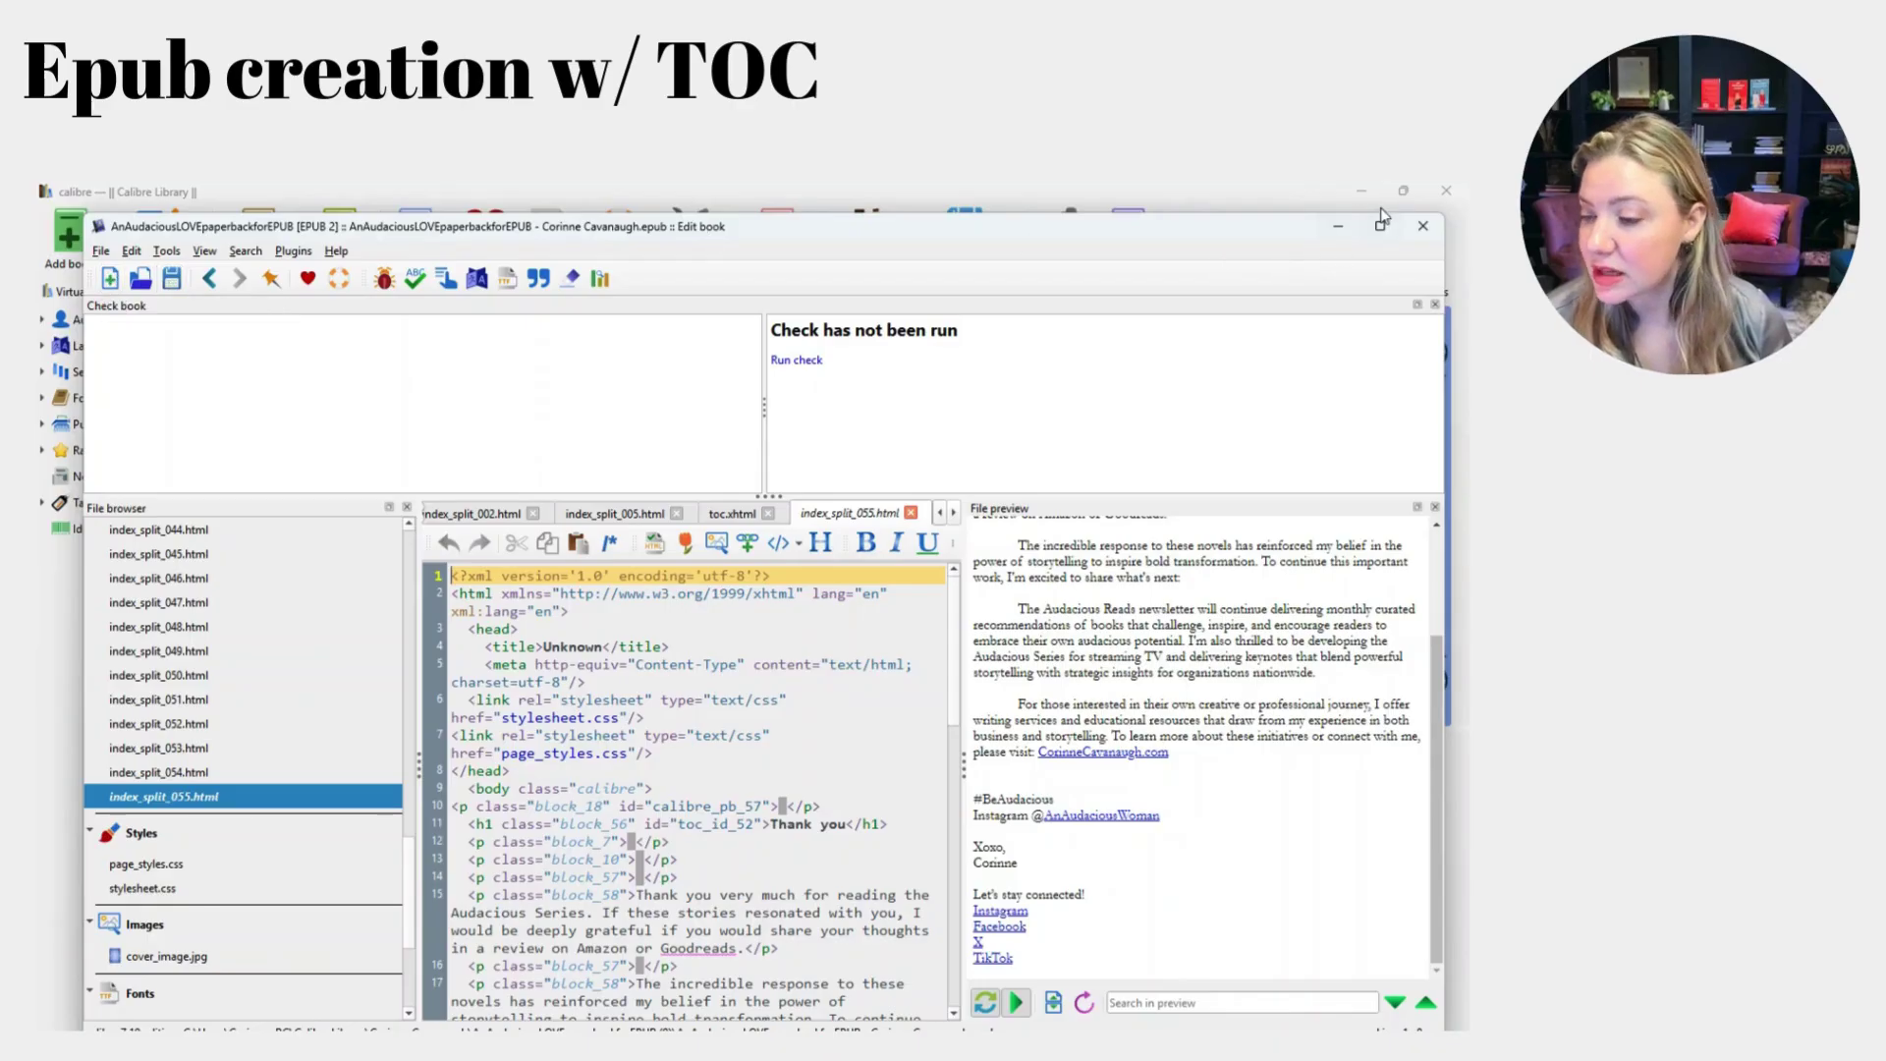
Close the book editor without saving and reselect the new book in the library.
{"action": "left_click", "coordinate": [1410, 234]}
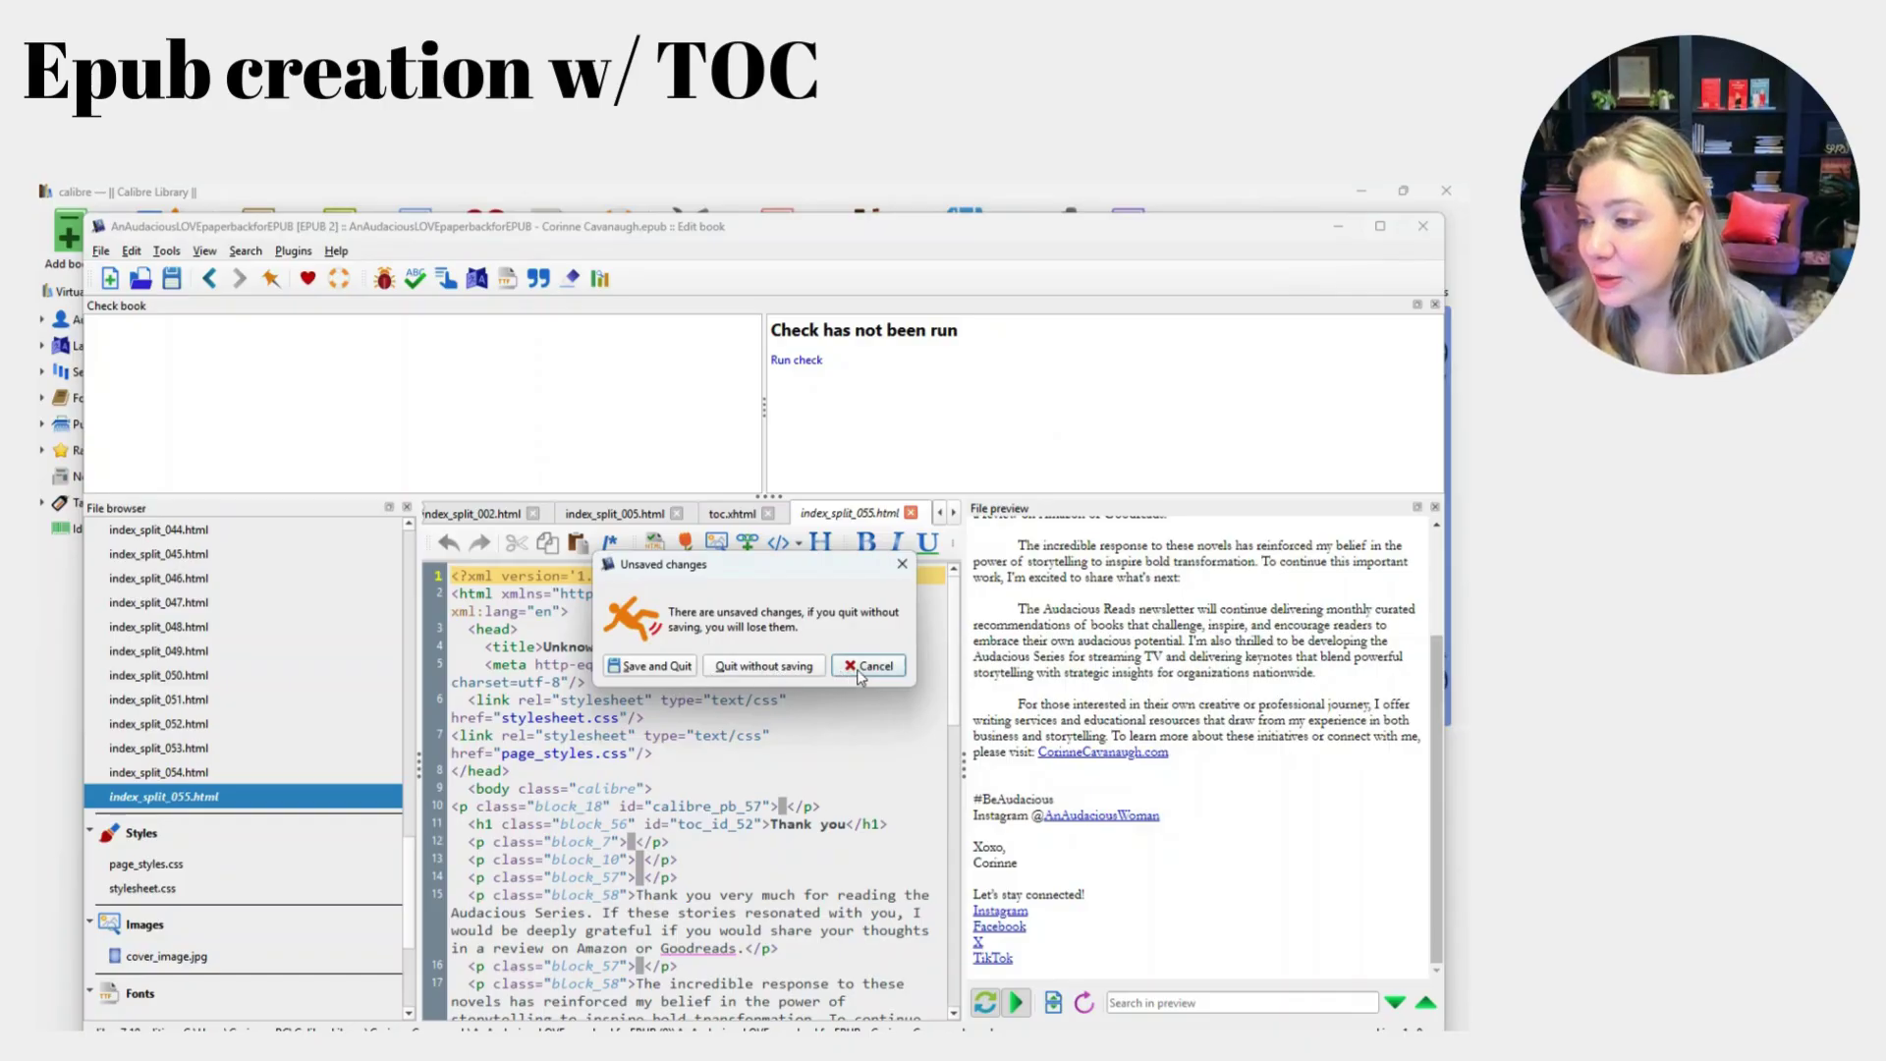
{"action": "left_click", "coordinate": [778, 667]}
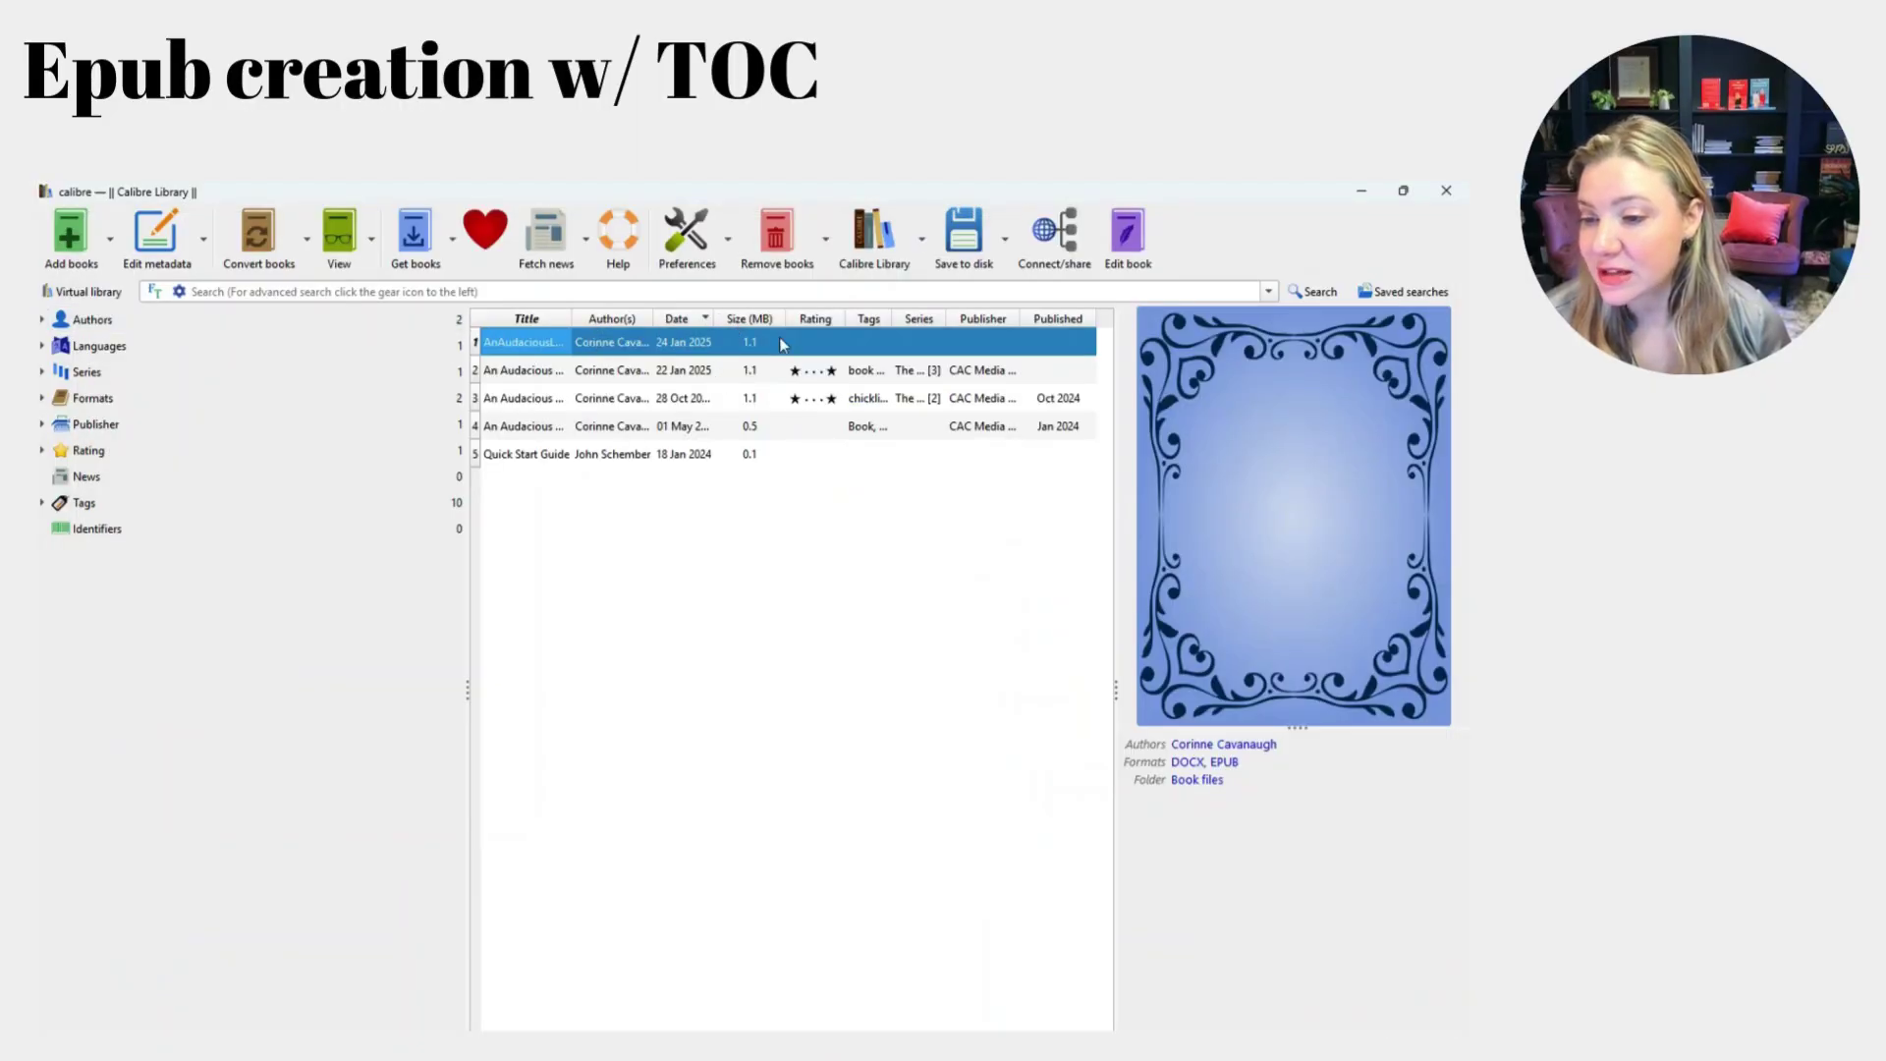
{"action": "left_click", "coordinate": [764, 370]}
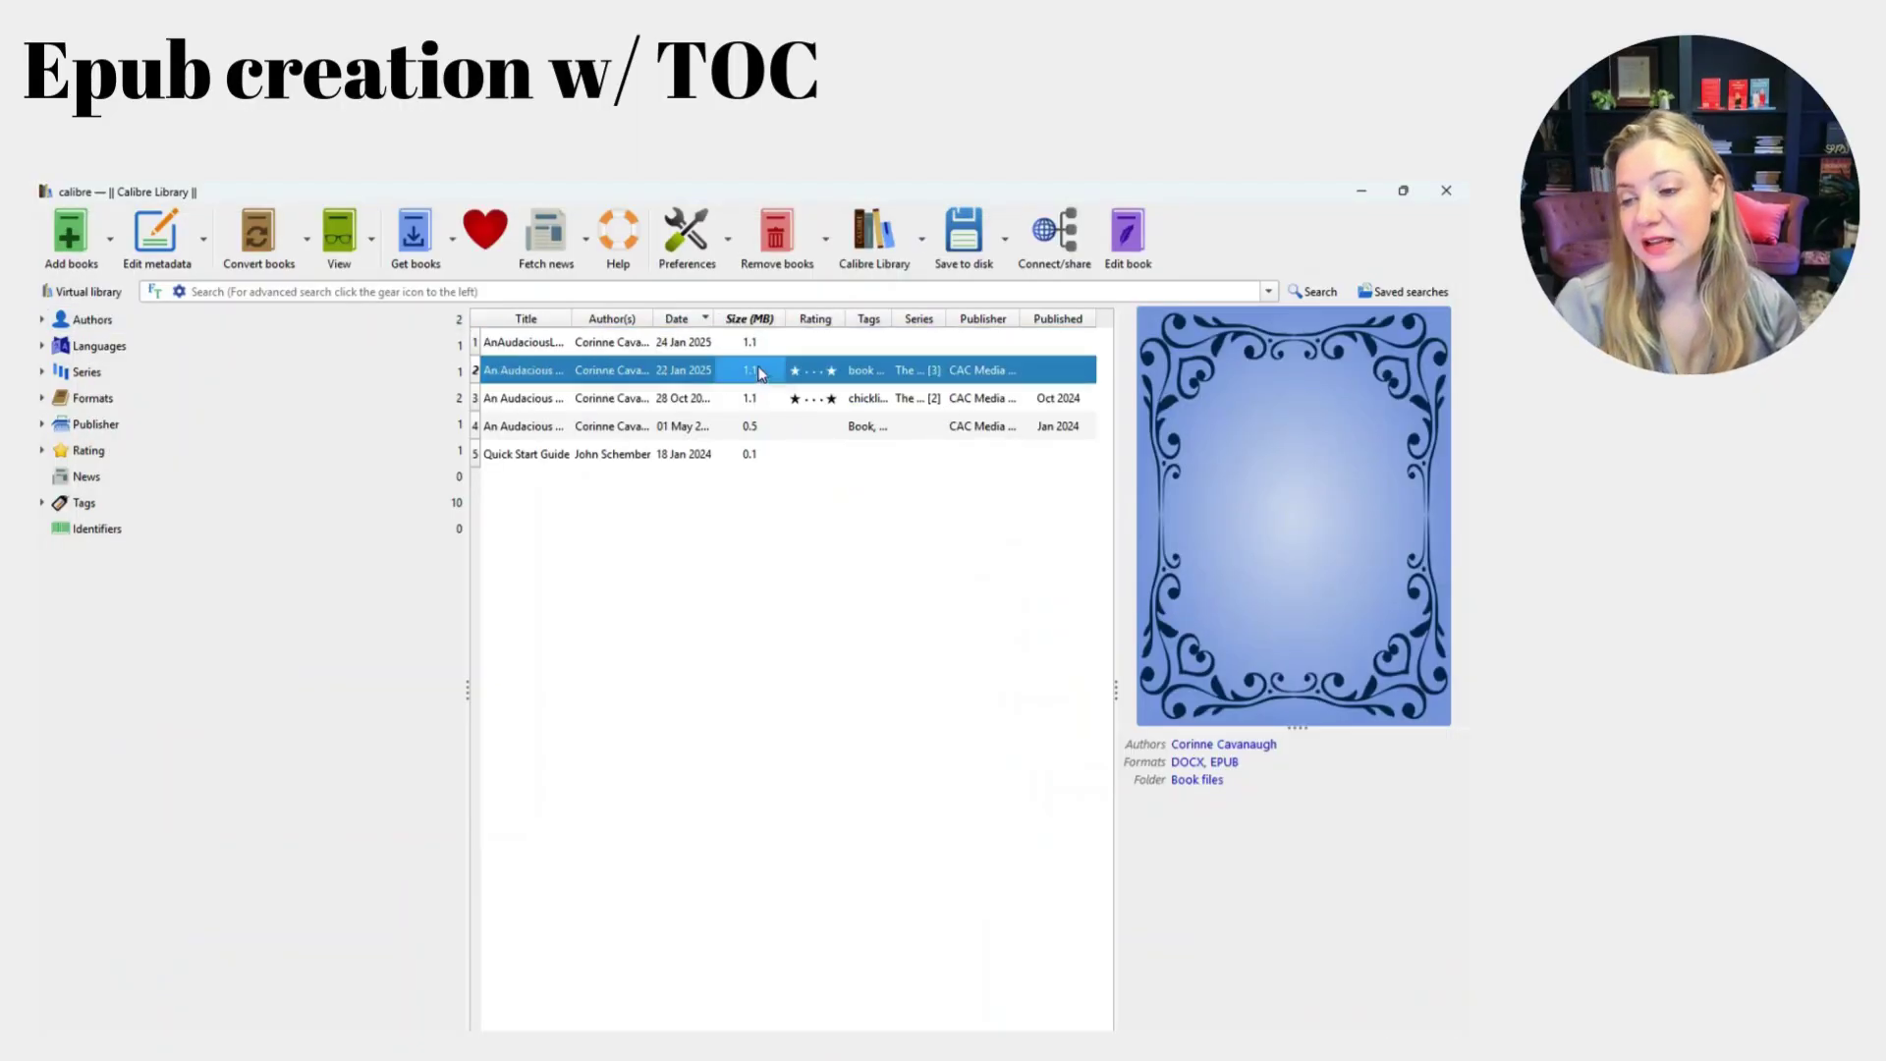
{"action": "left_click", "coordinate": [676, 344]}
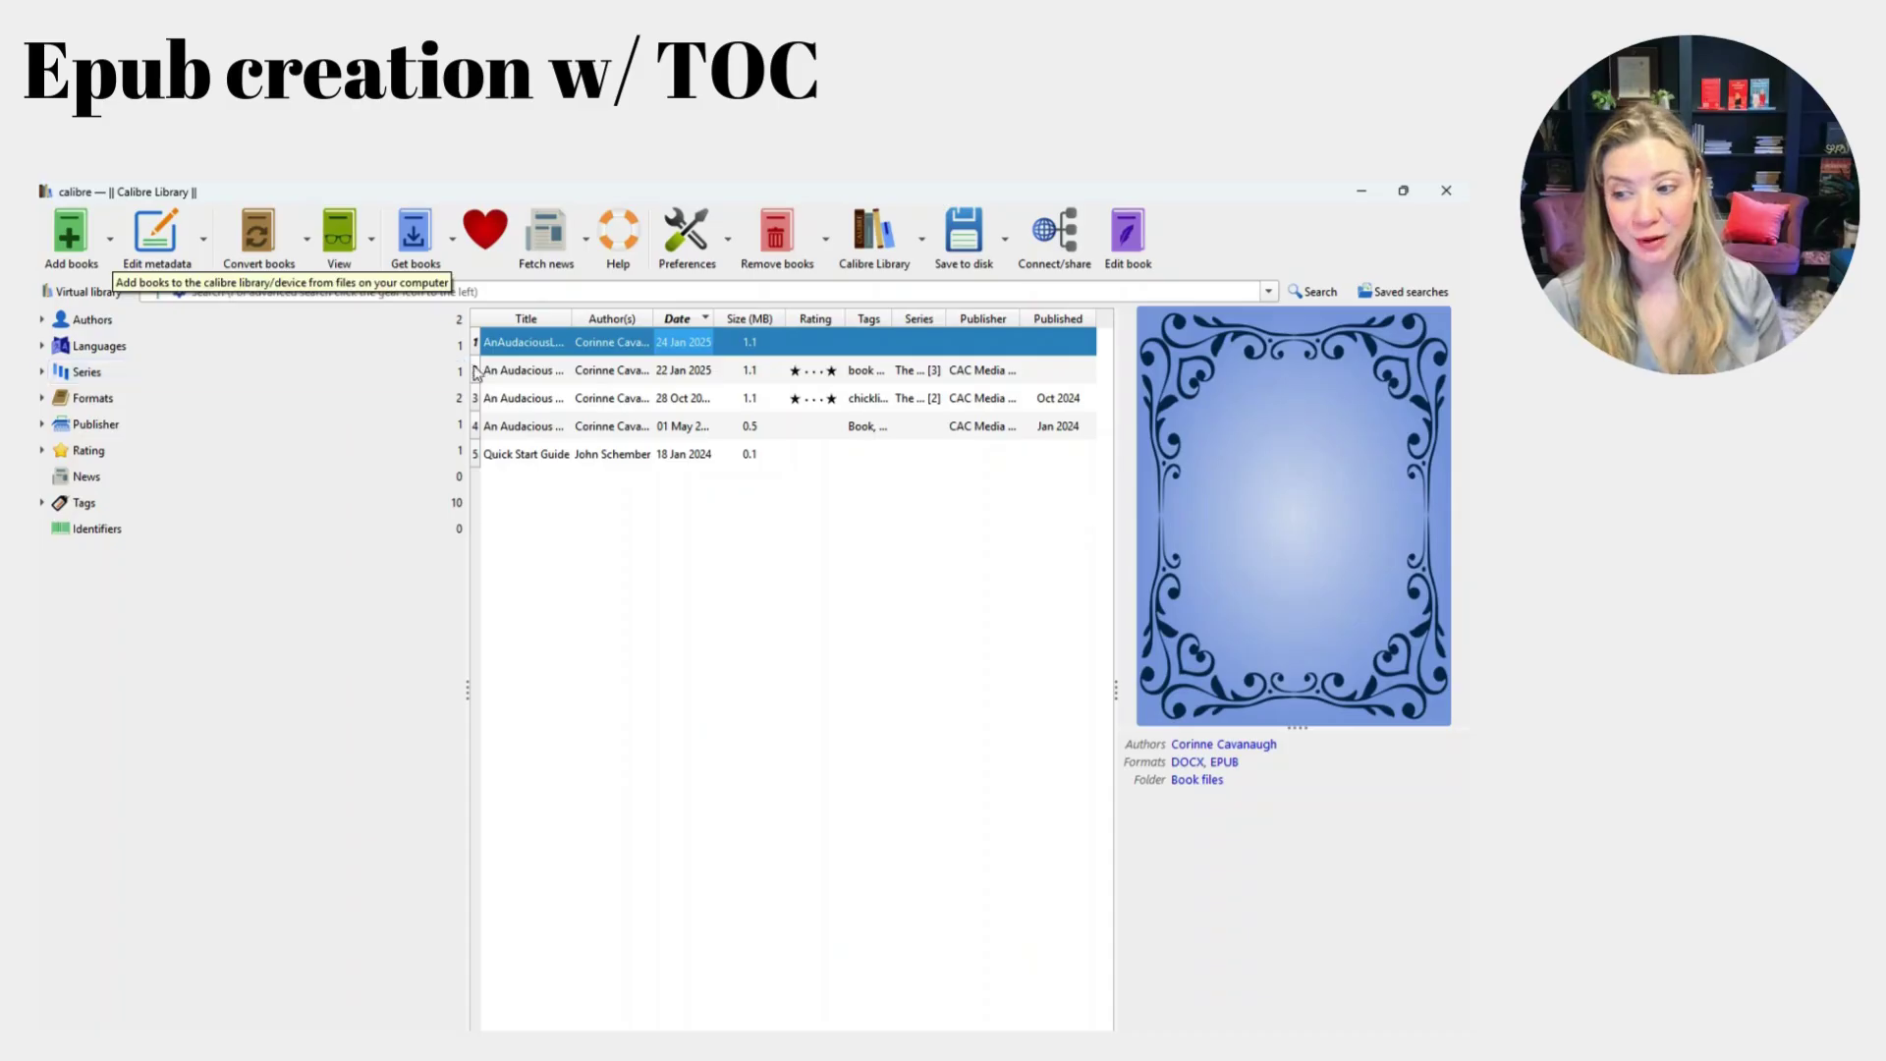
Start Save to disk for the new book, then cancel the destination folder dialog.
{"action": "right_click", "coordinate": [782, 345]}
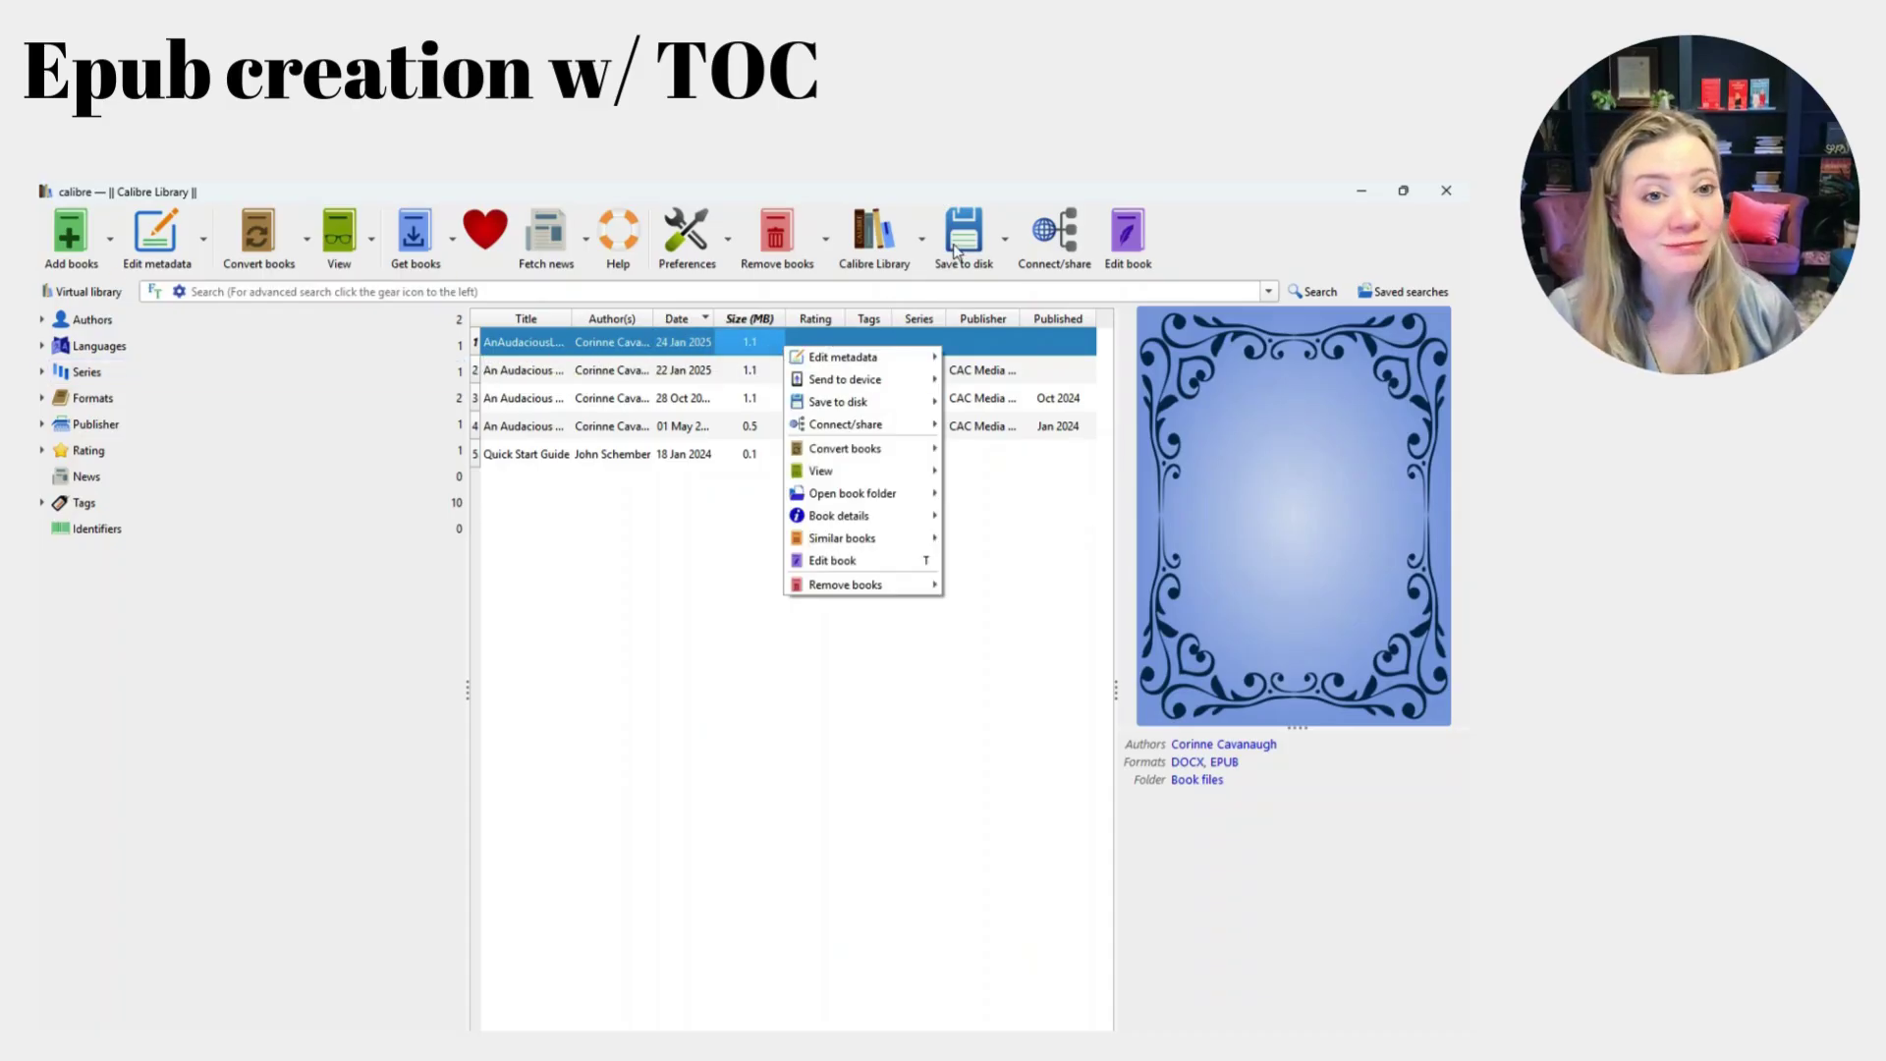
{"action": "left_click", "coordinate": [977, 246]}
{"action": "left_click", "coordinate": [978, 245]}
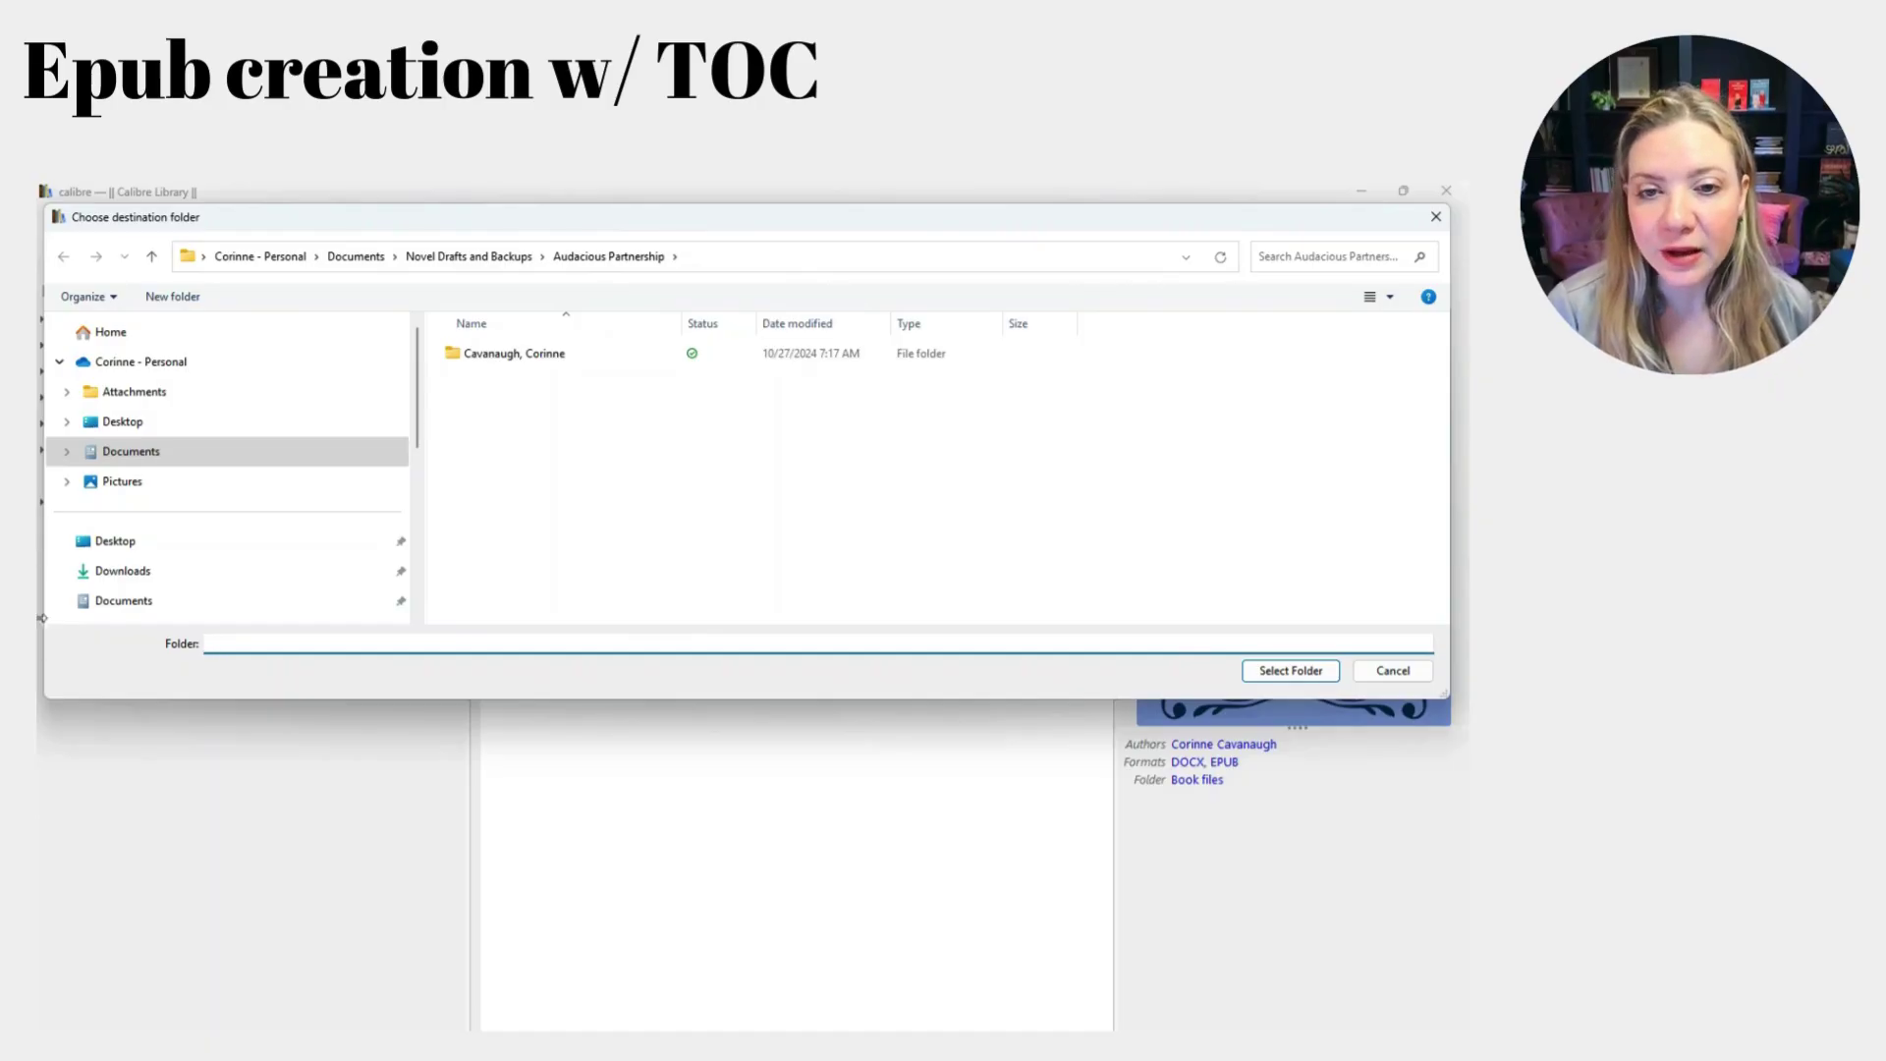
{"action": "left_click", "coordinate": [1390, 672]}
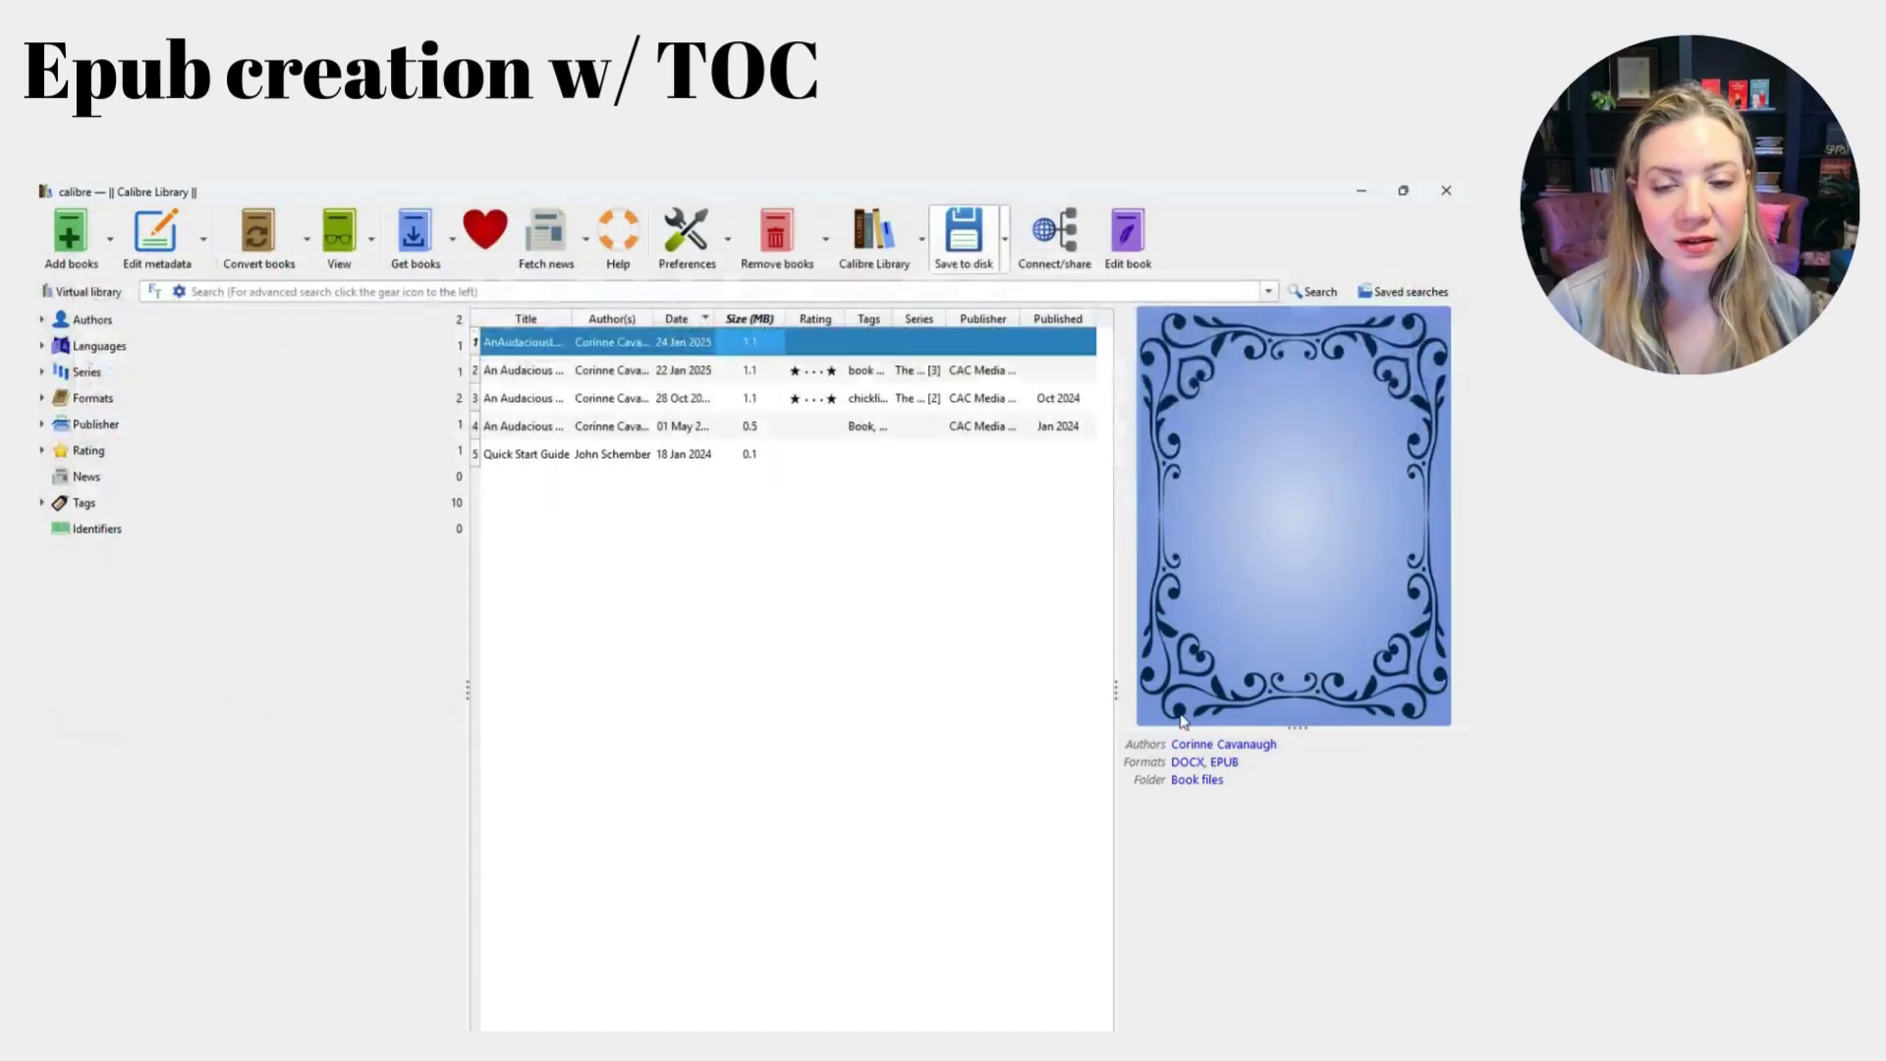